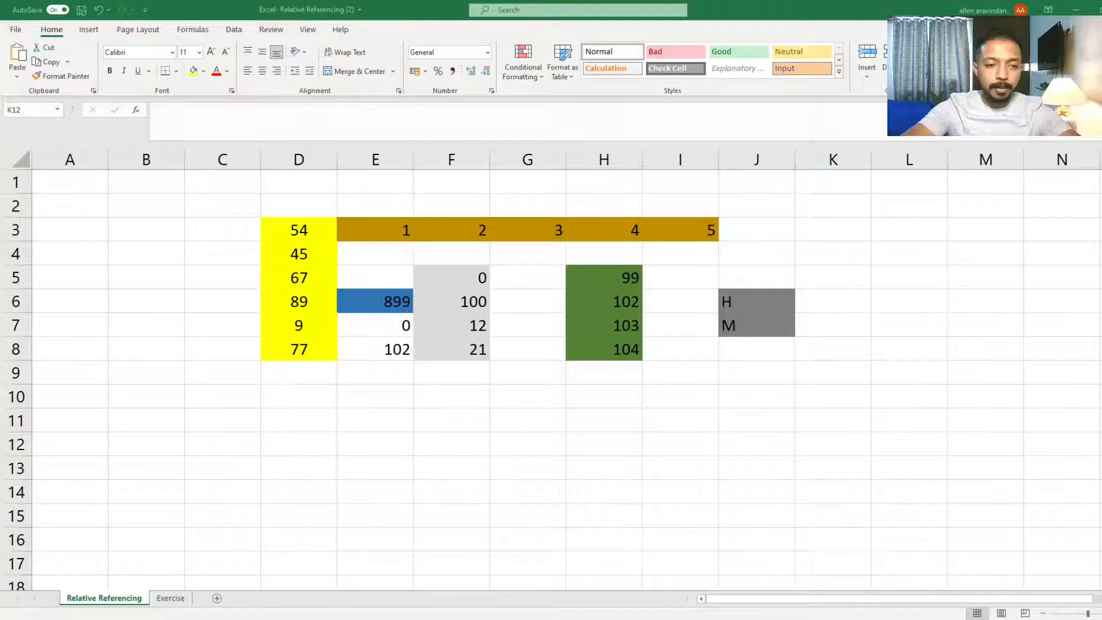
# Step: Select cell F10 and check its cell address in the Name Box
pyautogui.click(507, 407)
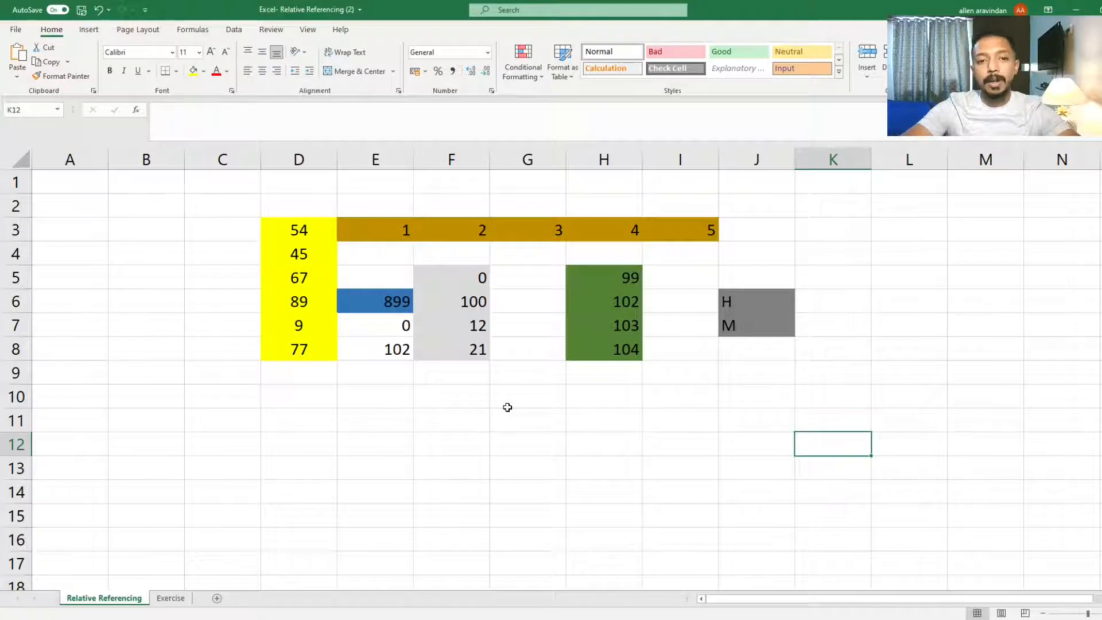
pyautogui.click(458, 407)
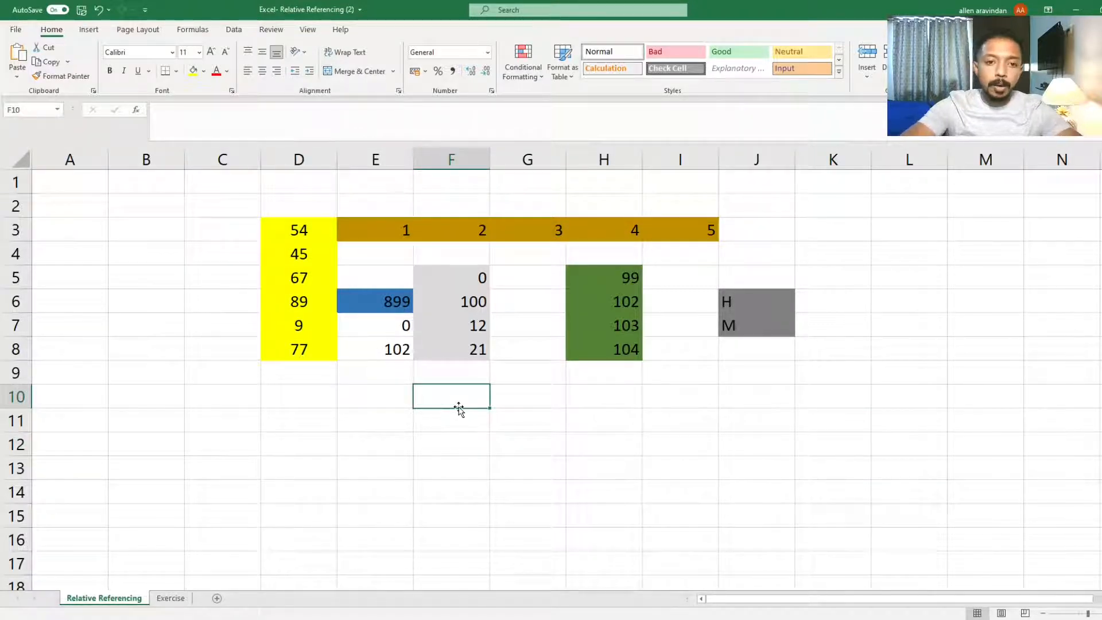
pyautogui.click(23, 109)
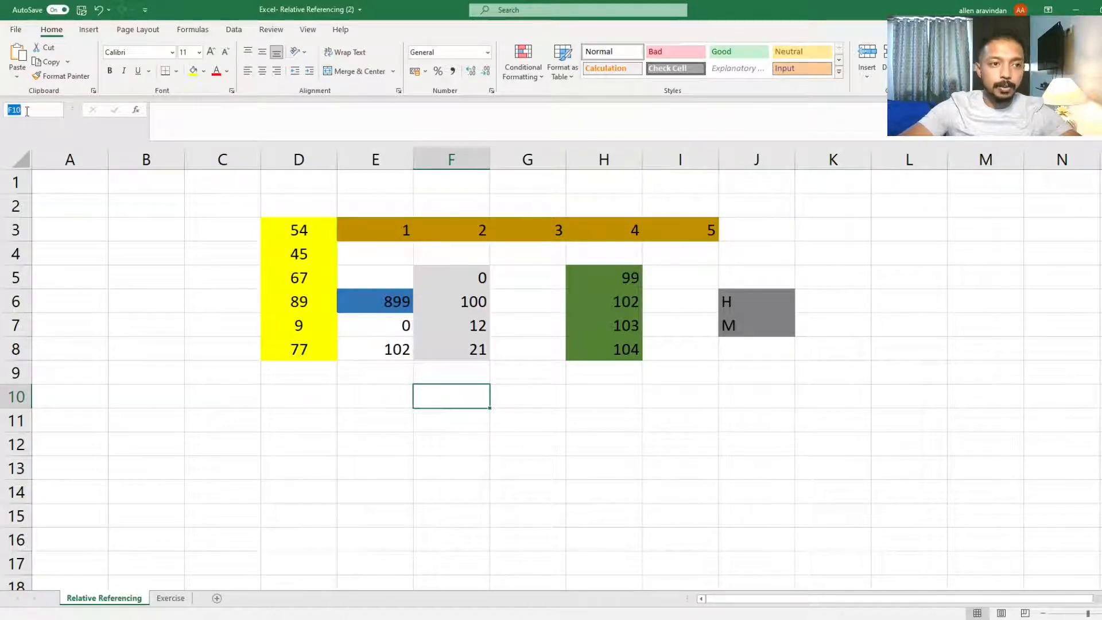
pyautogui.click(483, 447)
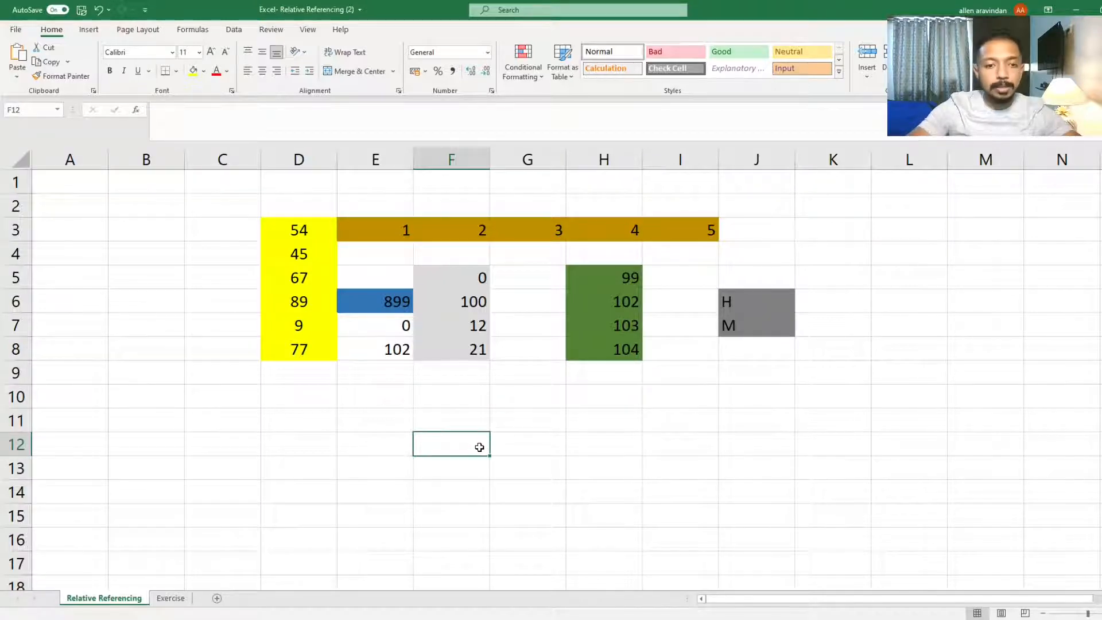
pyautogui.doubleClick(480, 447)
pyautogui.write('=')
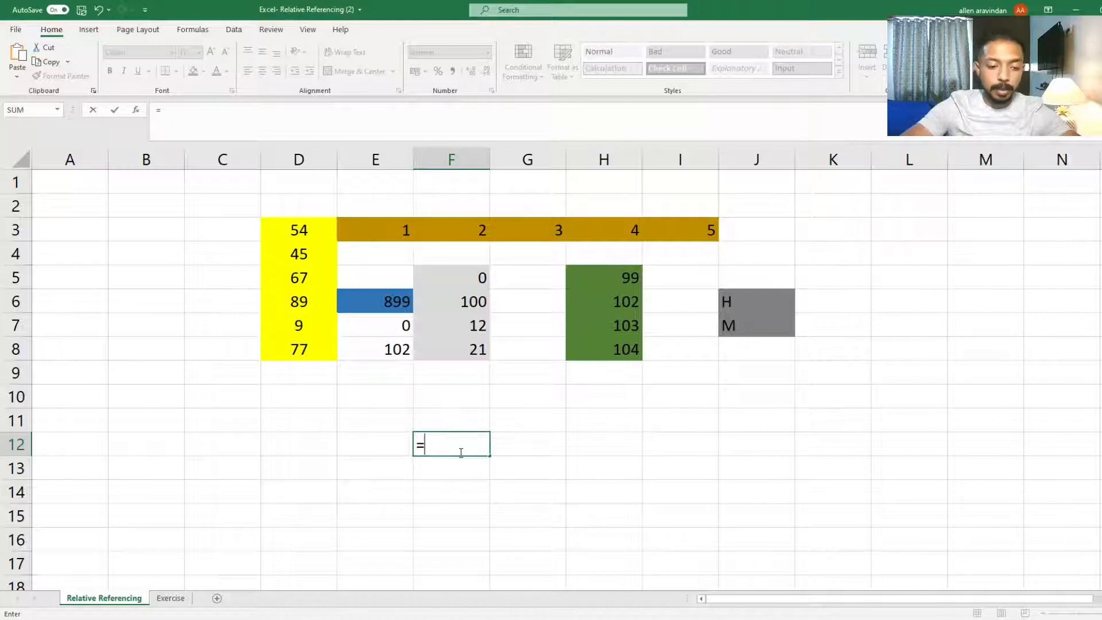
pyautogui.press('Escape')
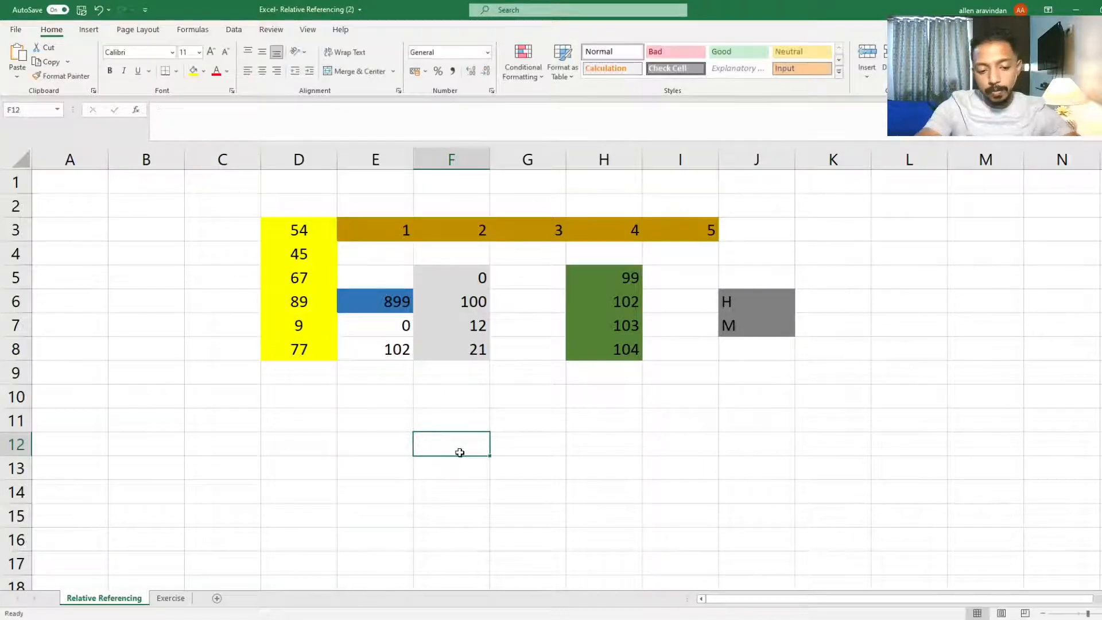
# Step: Enter the text ABC in cell F12, then clear the cell
pyautogui.write('ABC')
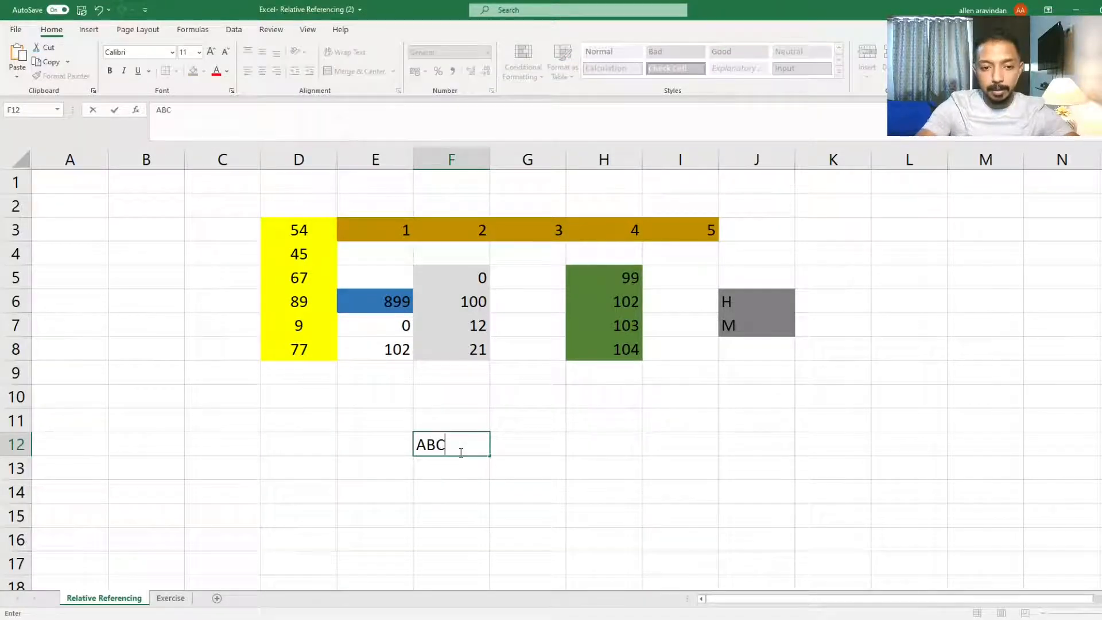
pyautogui.press('Return')
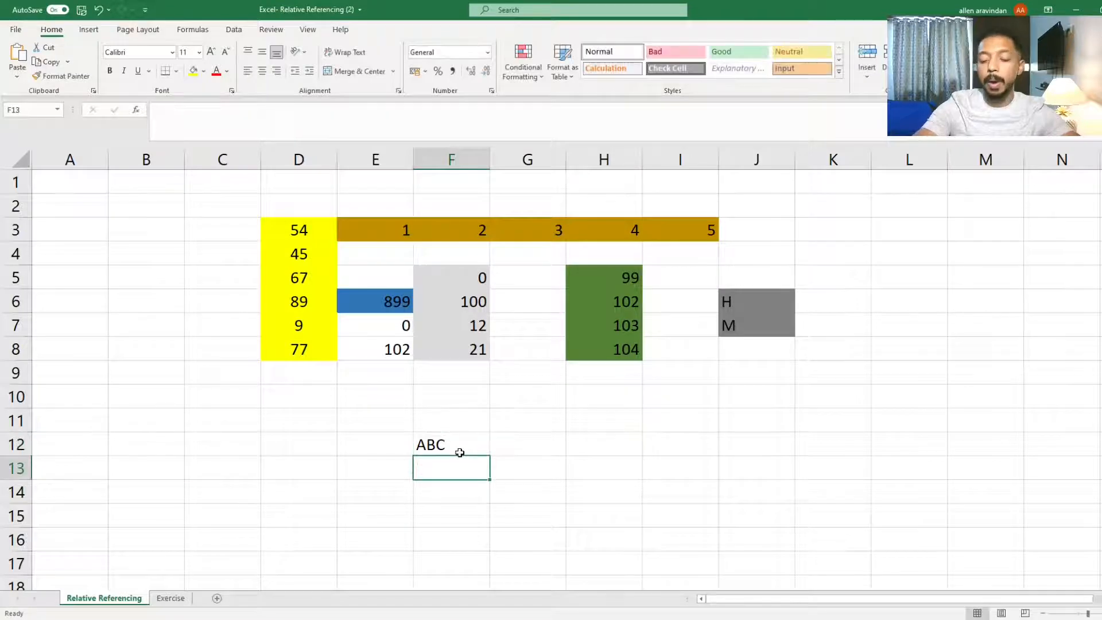
pyautogui.click(460, 451)
pyautogui.press('Delete')
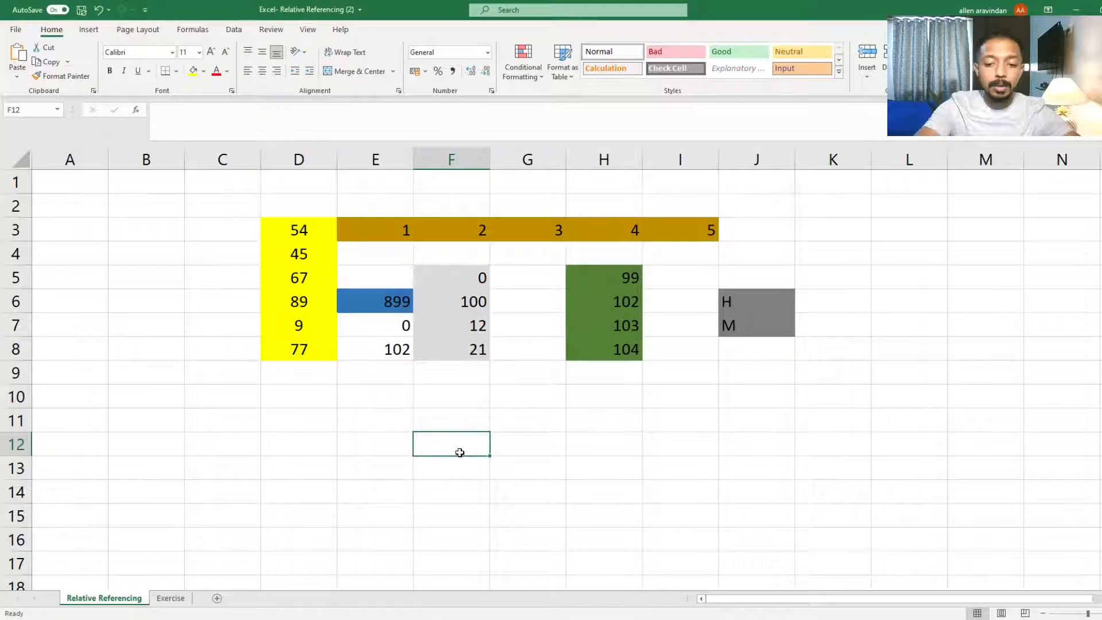
# Step: Calculate 15 times 10 in cell F12 with the formula =15*10, then clear the cell
pyautogui.write('=')
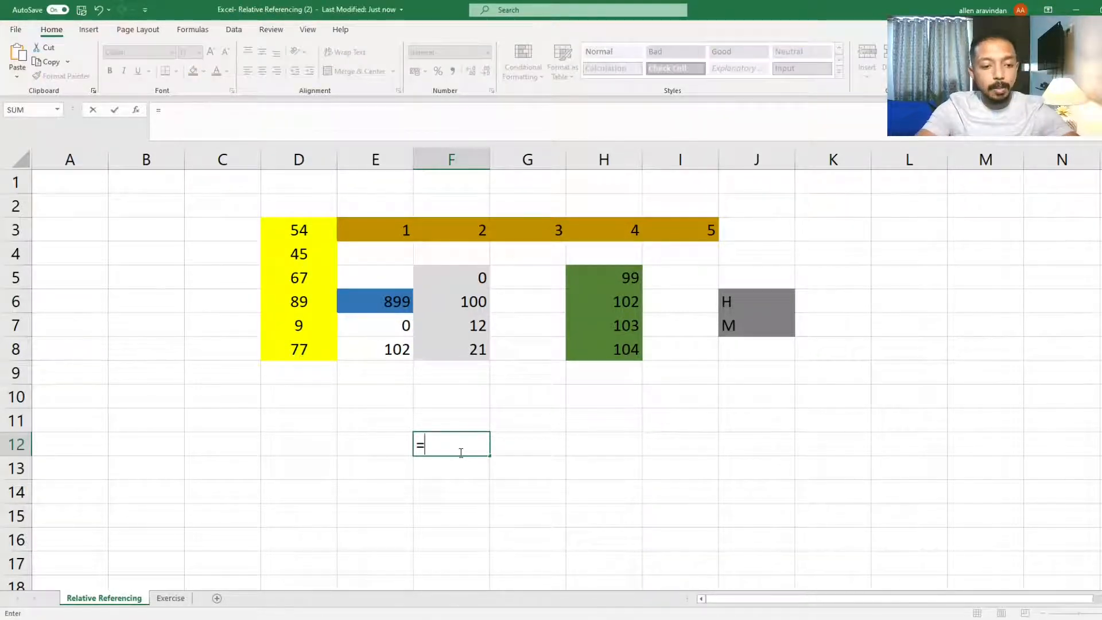
pyautogui.write('15')
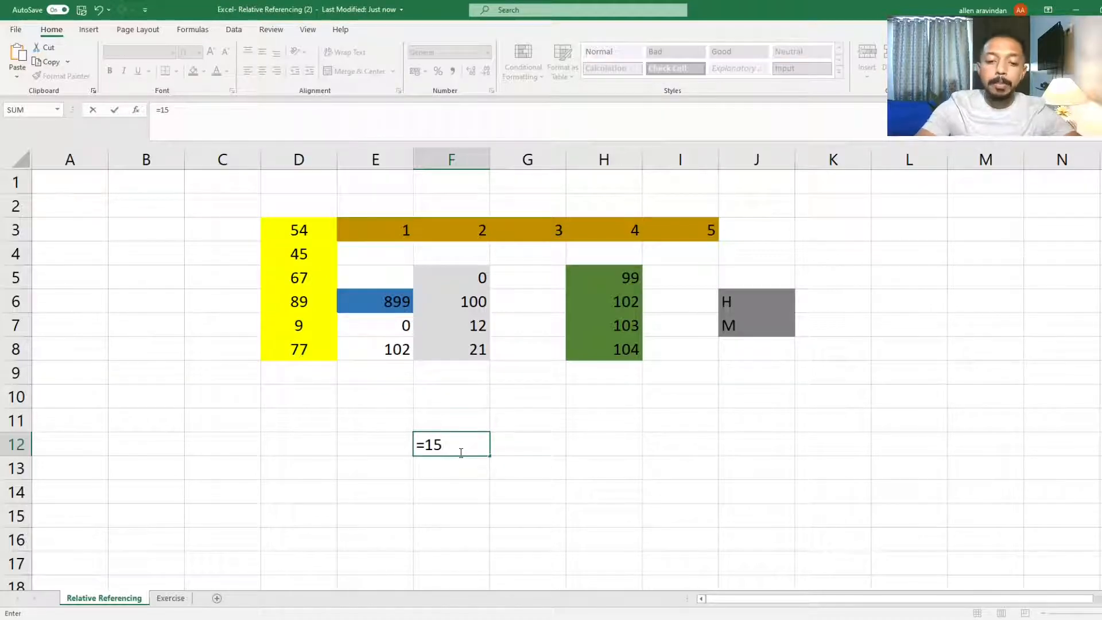
pyautogui.write('*')
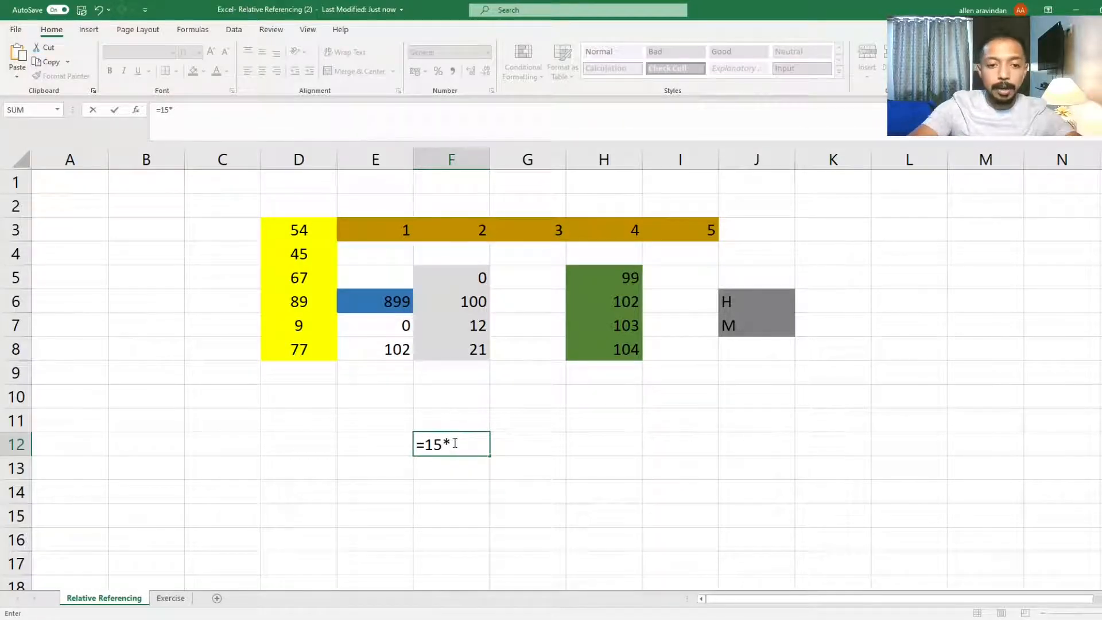
pyautogui.write('10')
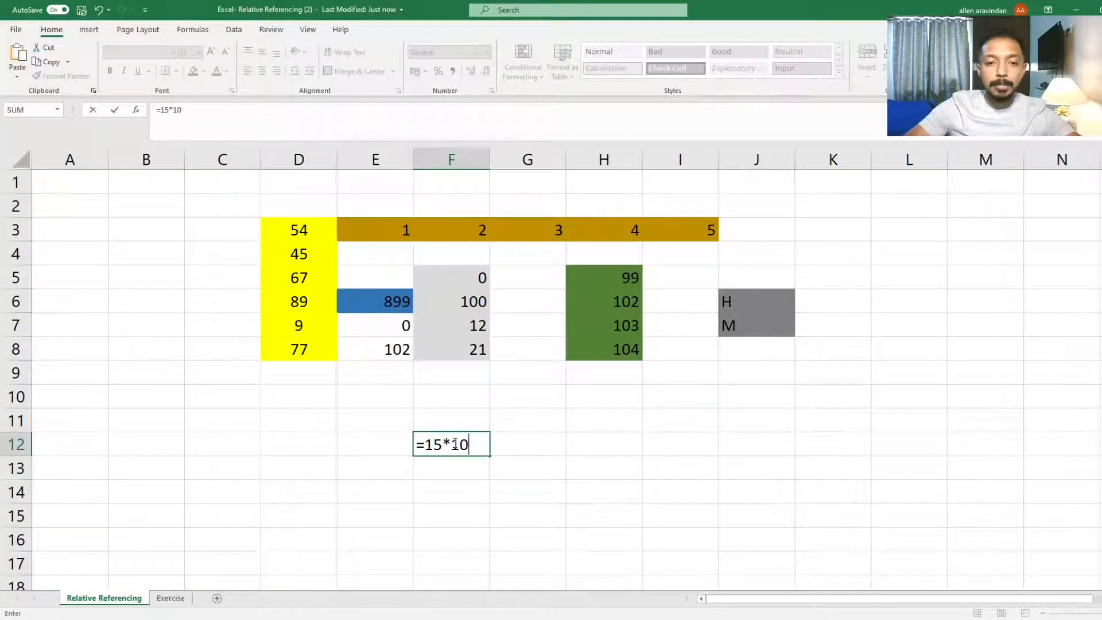
pyautogui.press('Return')
pyautogui.click(454, 443)
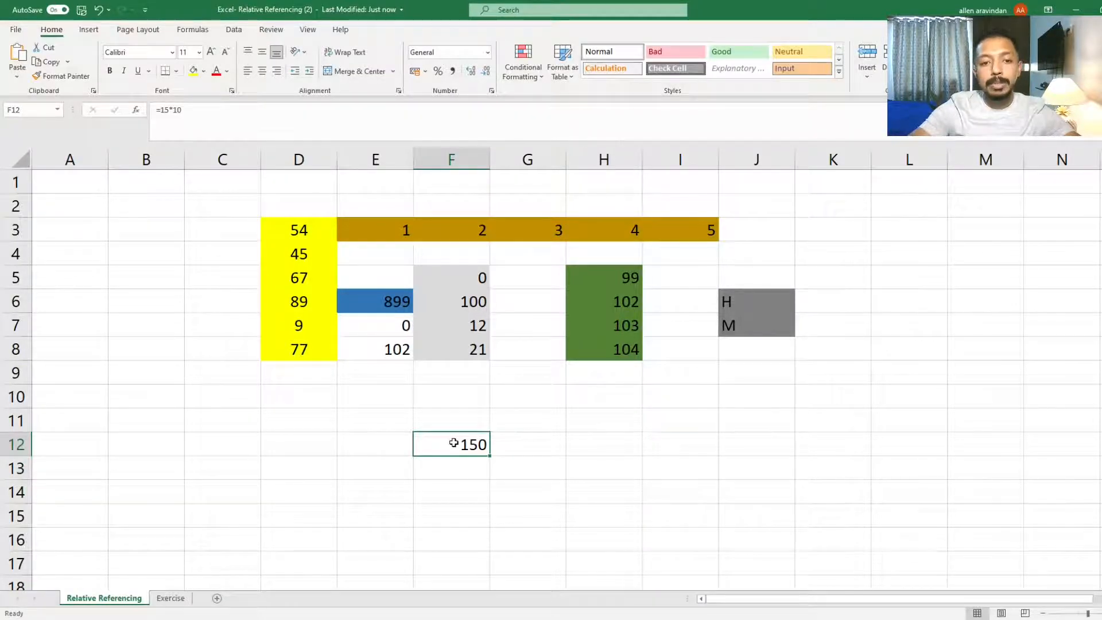
pyautogui.press('Delete')
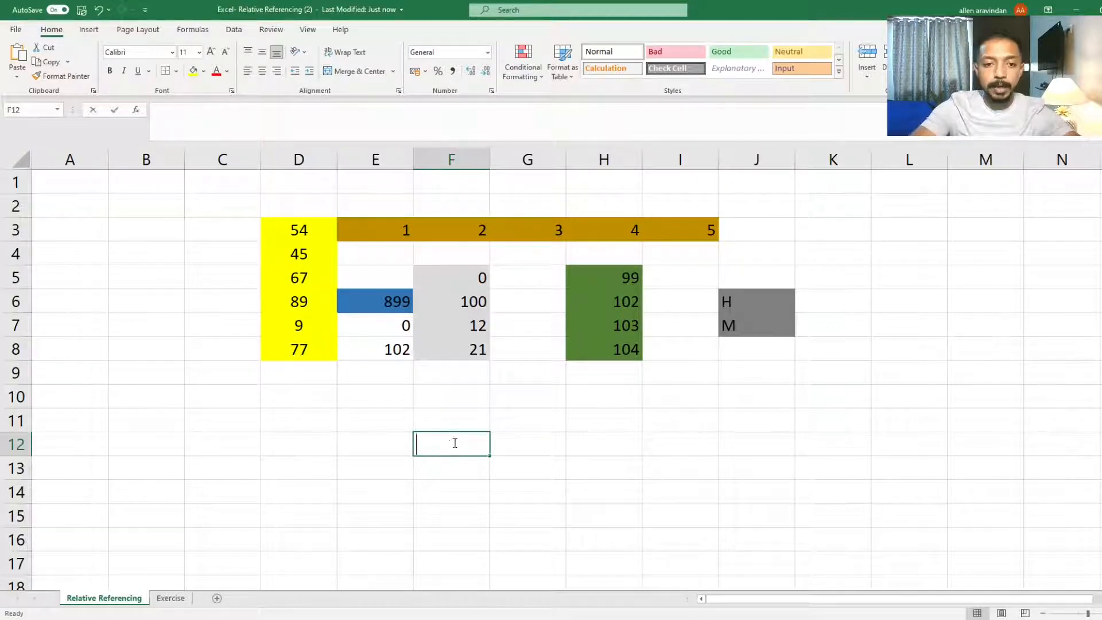
# Step: Enter the formula =E8 in cell F12 and check which cell it references
pyautogui.write('=')
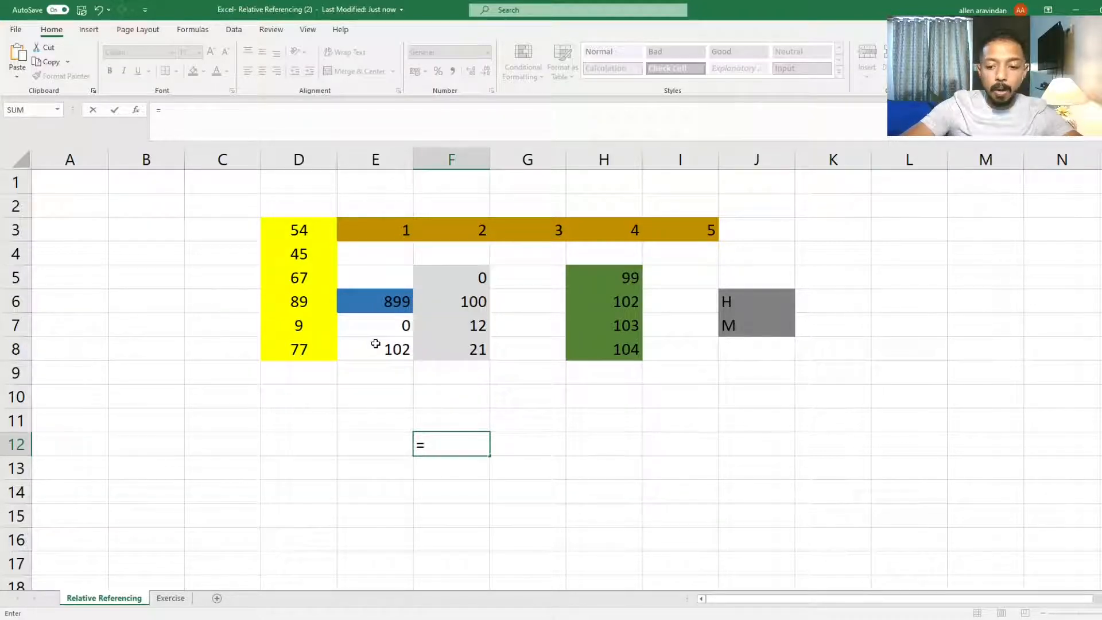
pyautogui.press('Up')
pyautogui.press('Up')
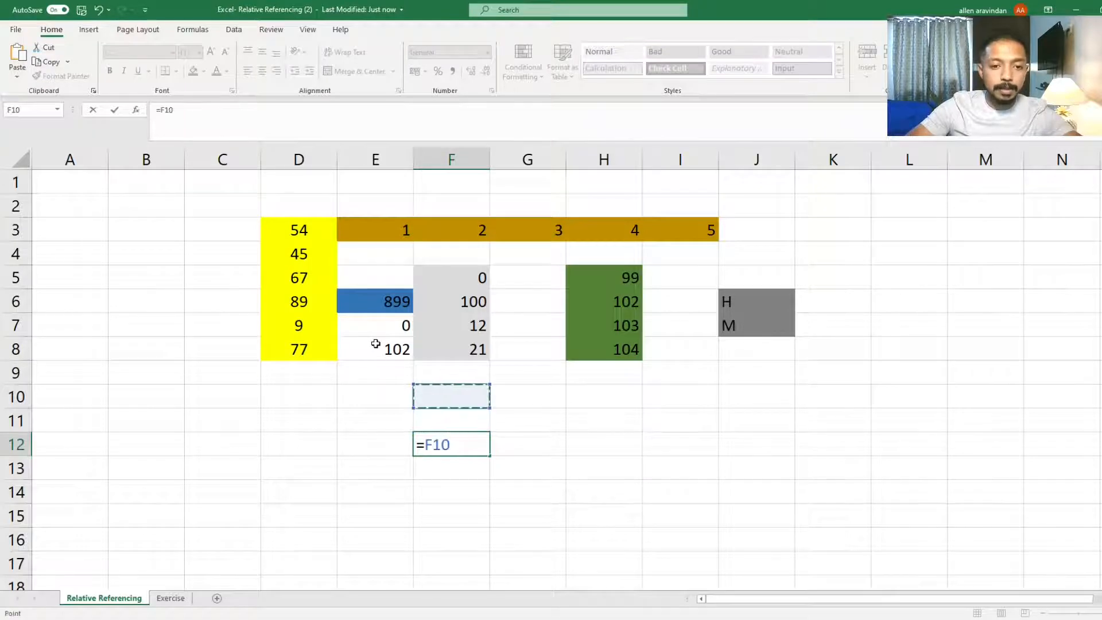
pyautogui.press('Down')
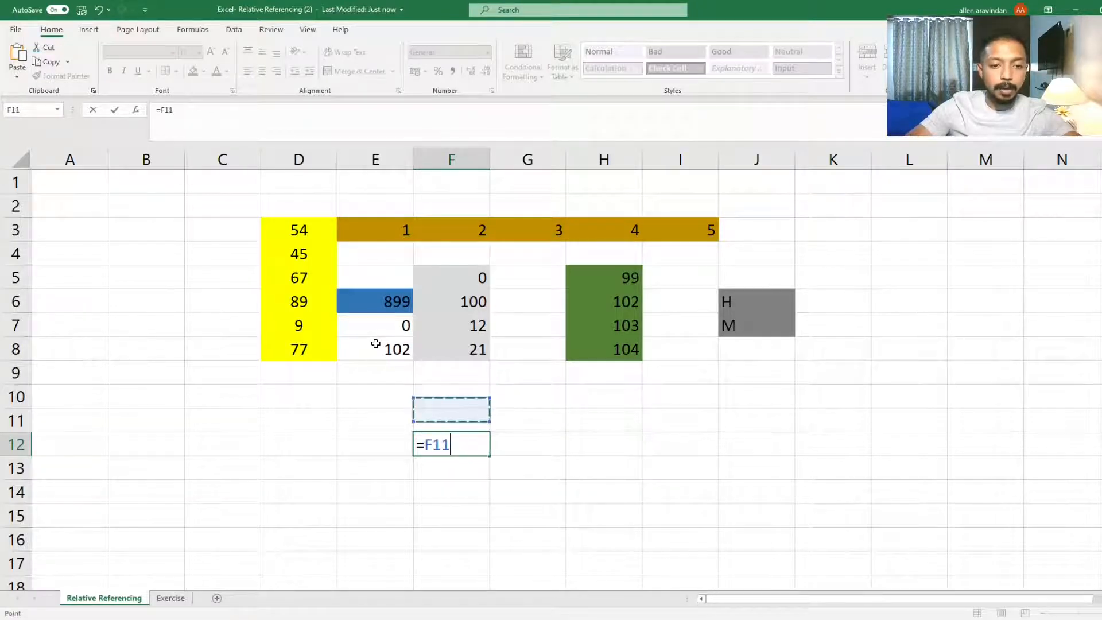
pyautogui.press('Up')
pyautogui.press('Left')
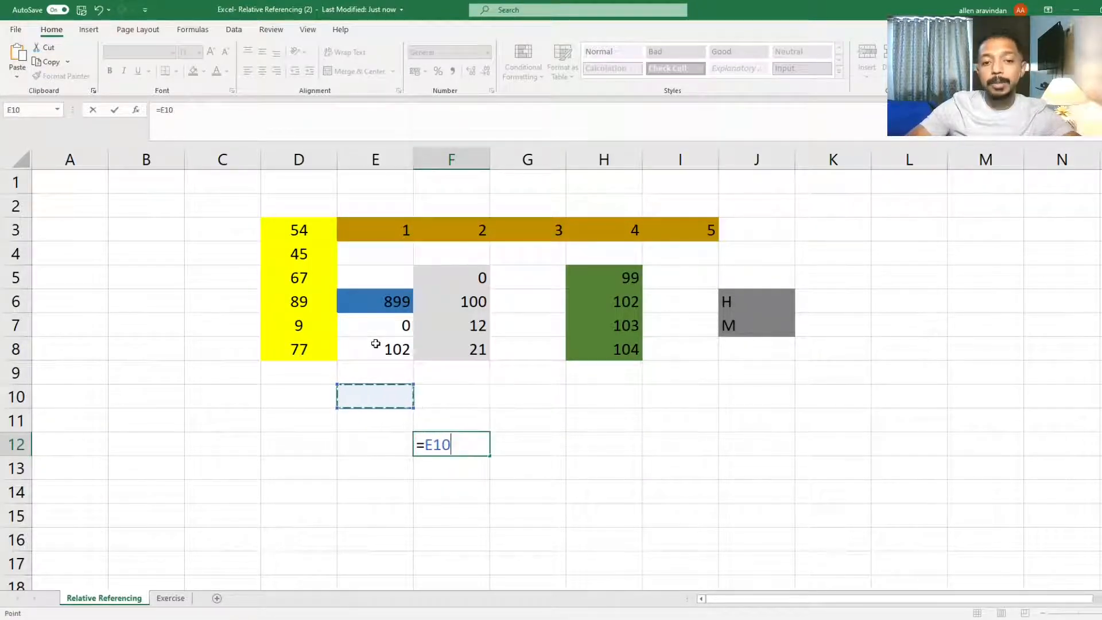
pyautogui.press('Up')
pyautogui.press('Up')
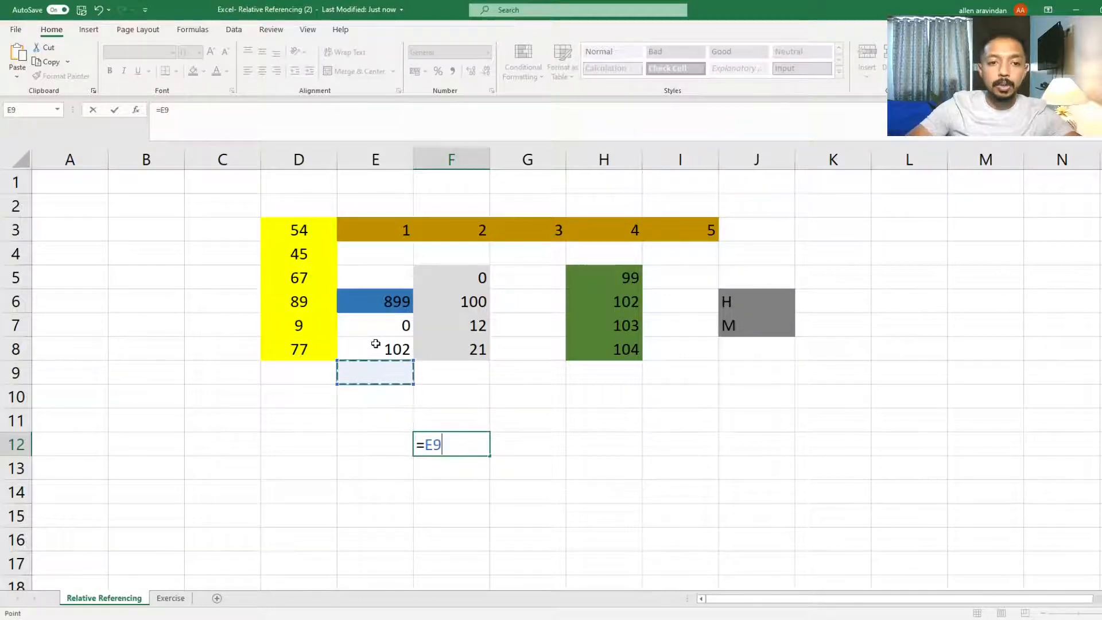
pyautogui.press('Right')
pyautogui.press('Left')
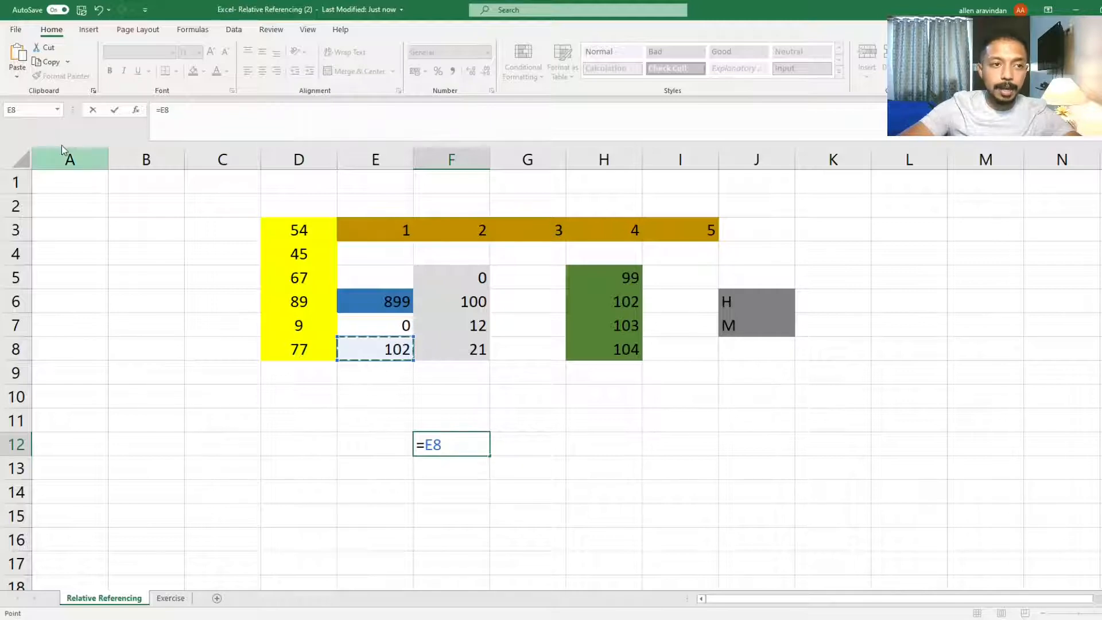
pyautogui.click(456, 445)
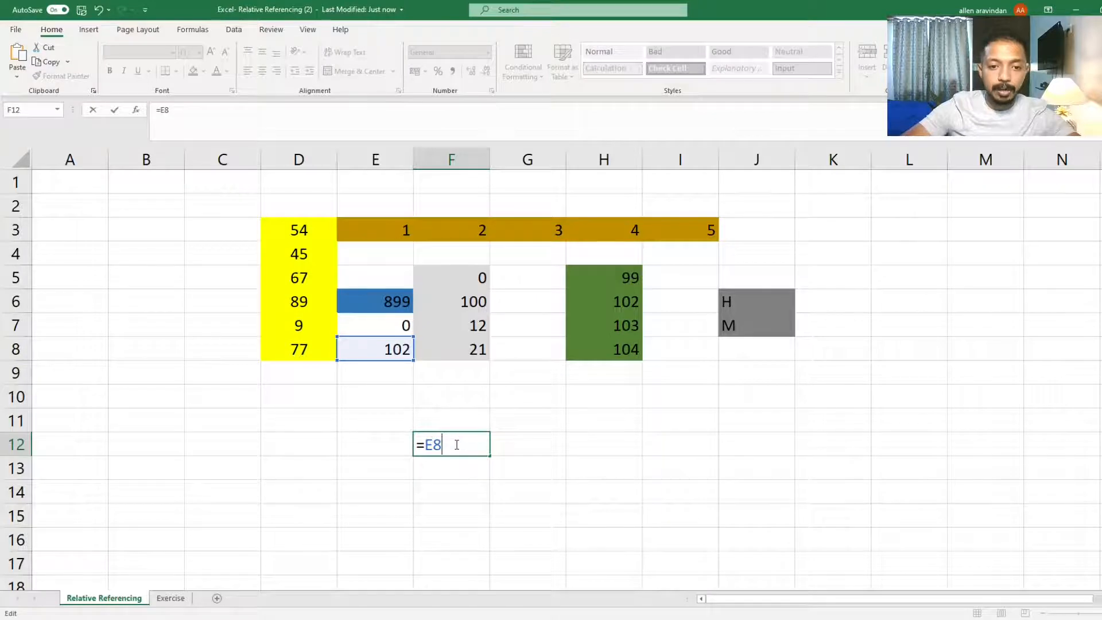
pyautogui.press('Return')
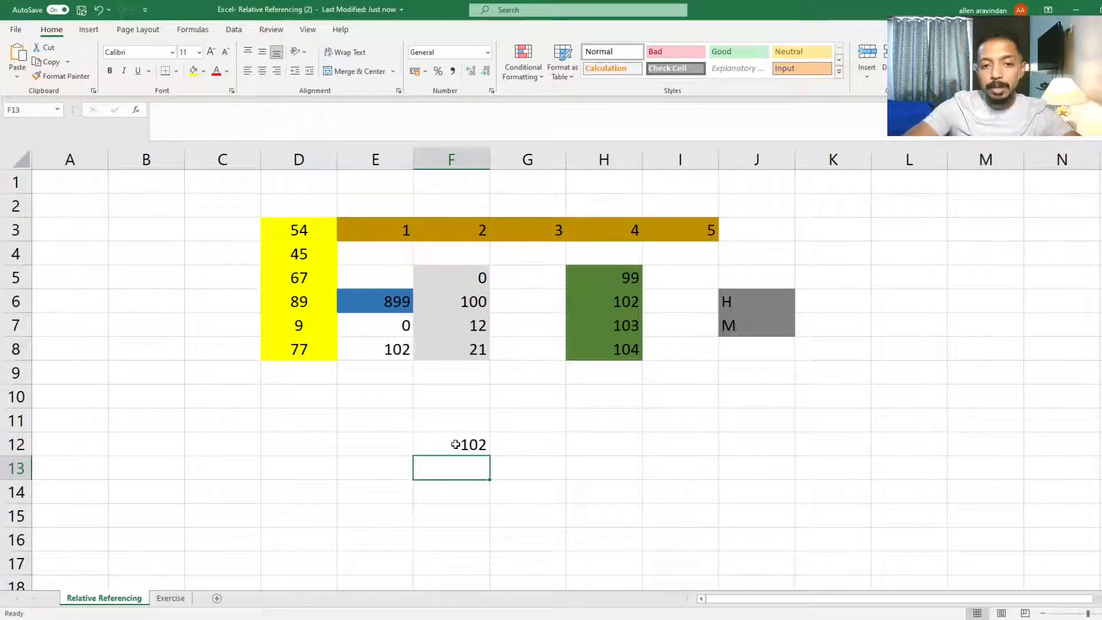
pyautogui.click(455, 444)
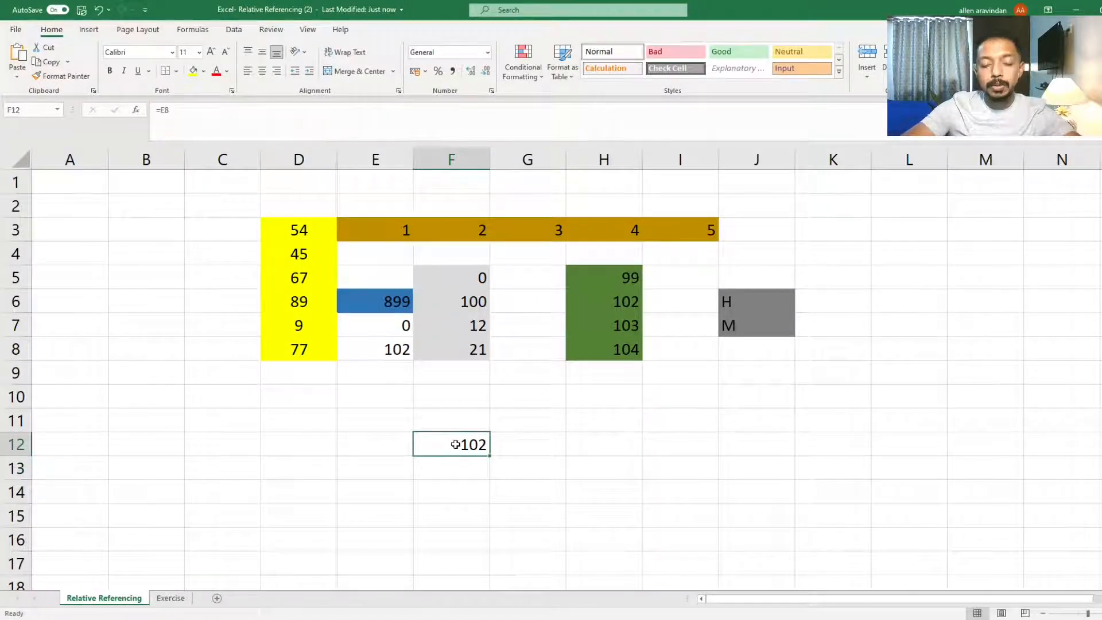
pyautogui.doubleClick(455, 445)
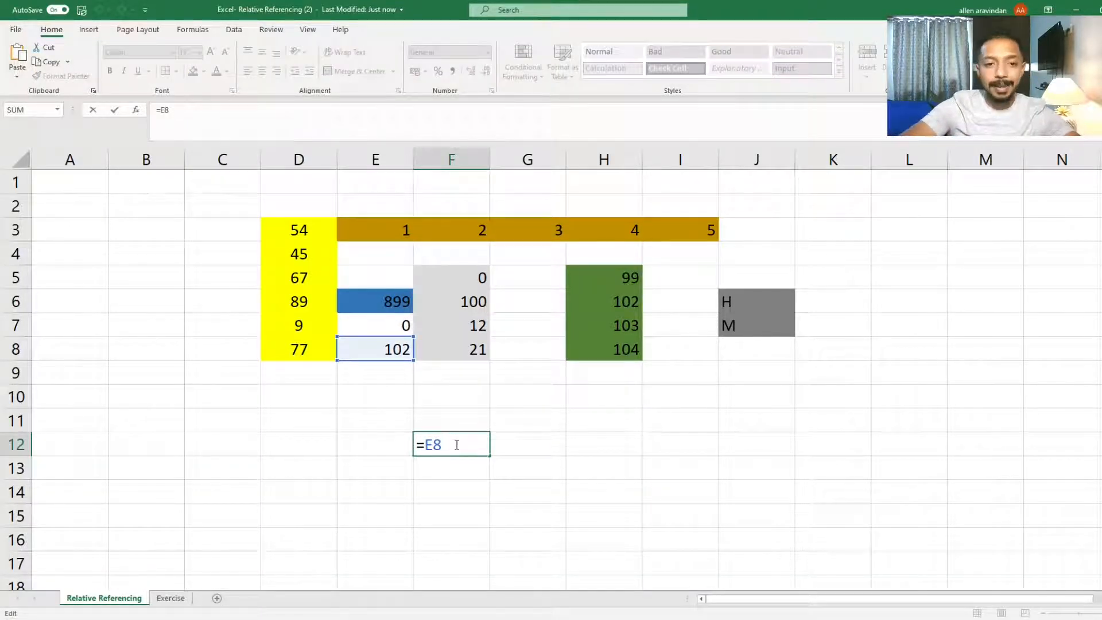
pyautogui.press('Escape')
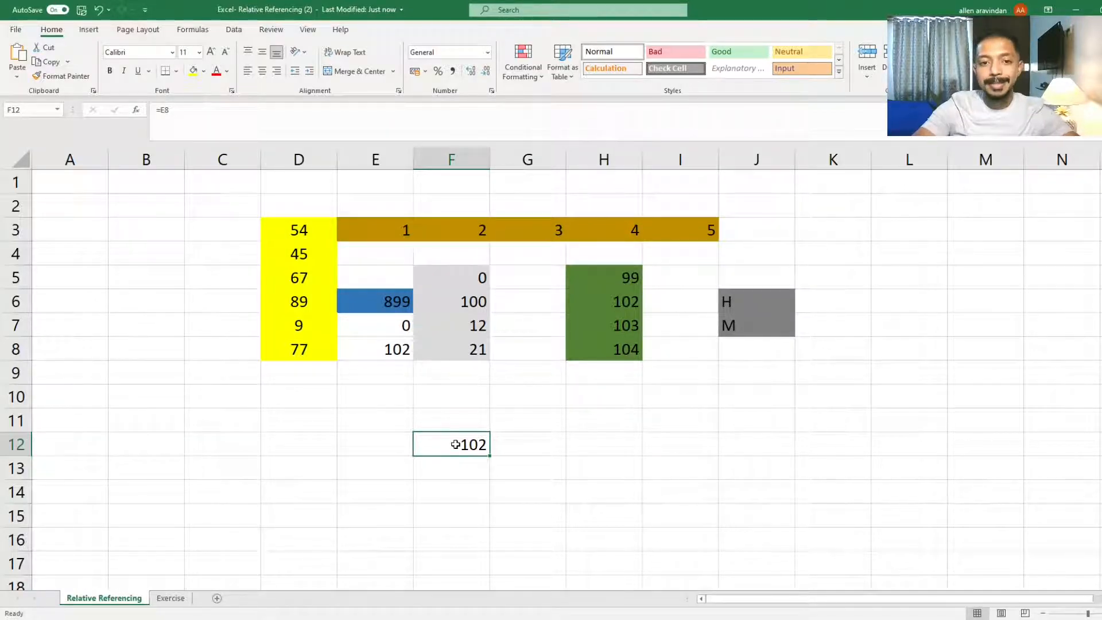
# Step: Enter the label "Captures Code" in cell F15
pyautogui.click(449, 510)
pyautogui.write('C')
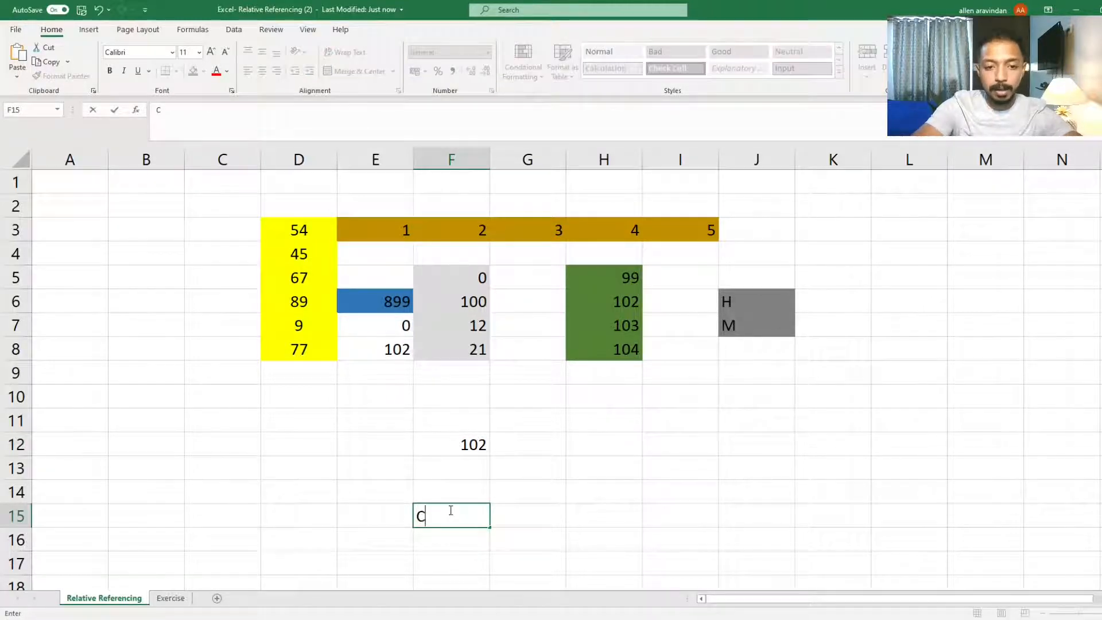
pyautogui.write('apture')
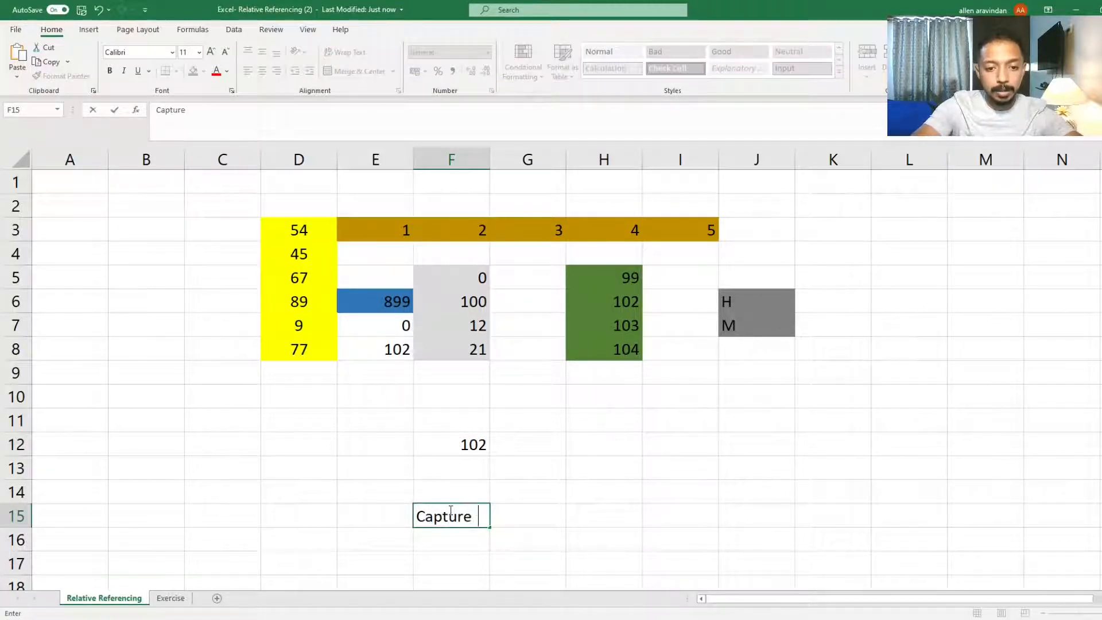
pyautogui.write('s C')
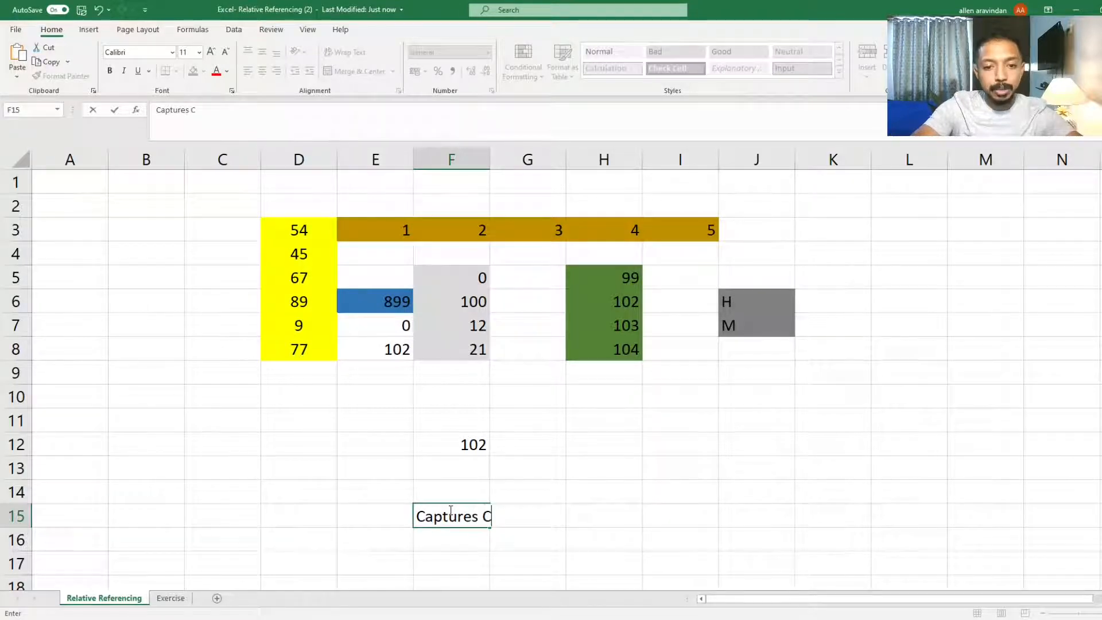
pyautogui.write('ode')
pyautogui.press('Return')
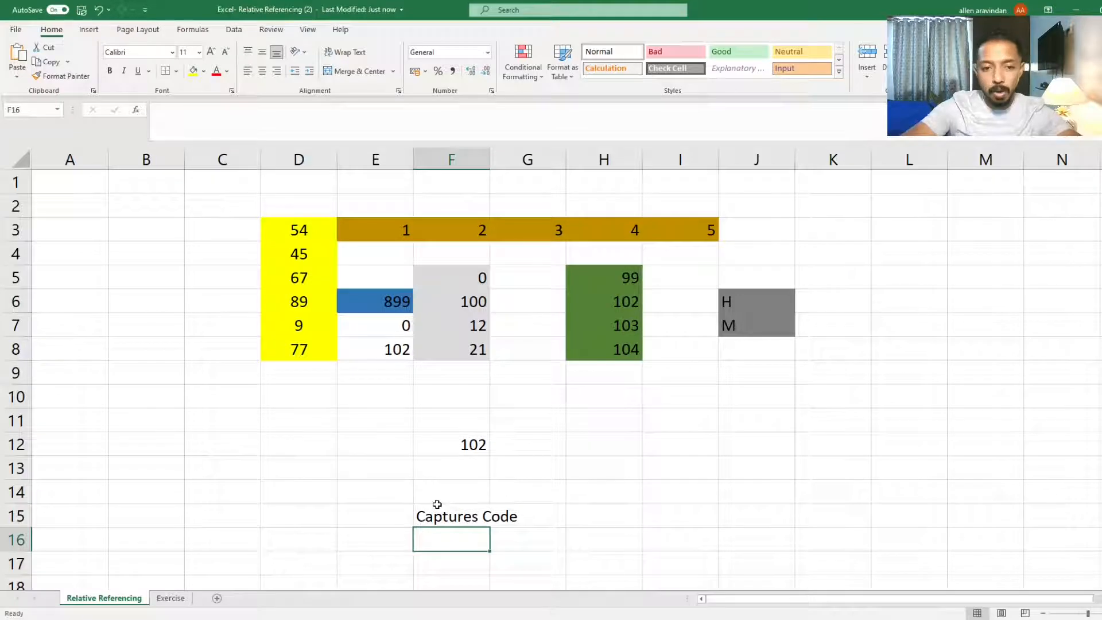
# Step: Enter the note "CTRL + C" in cell F16, below the "Captures Code" label
pyautogui.click(471, 443)
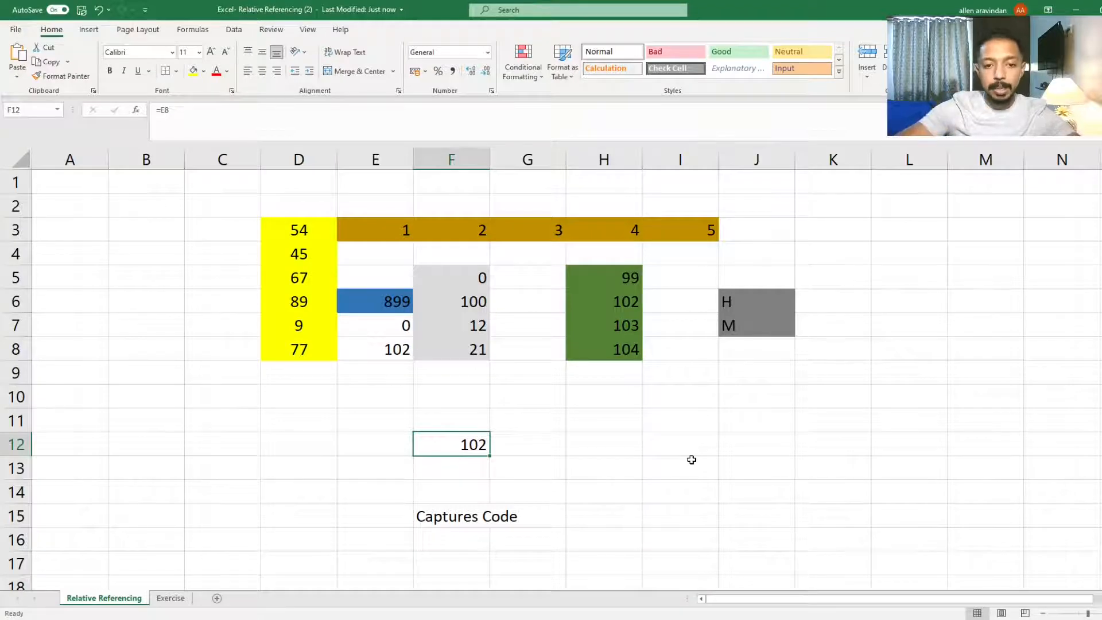
pyautogui.click(444, 542)
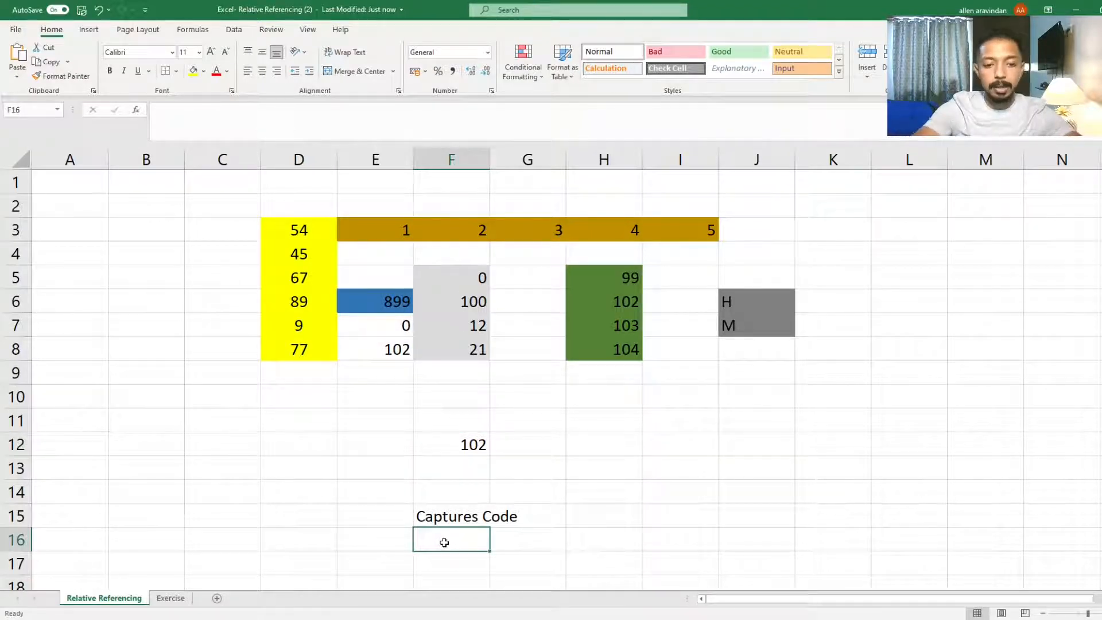
pyautogui.write('CTRL +')
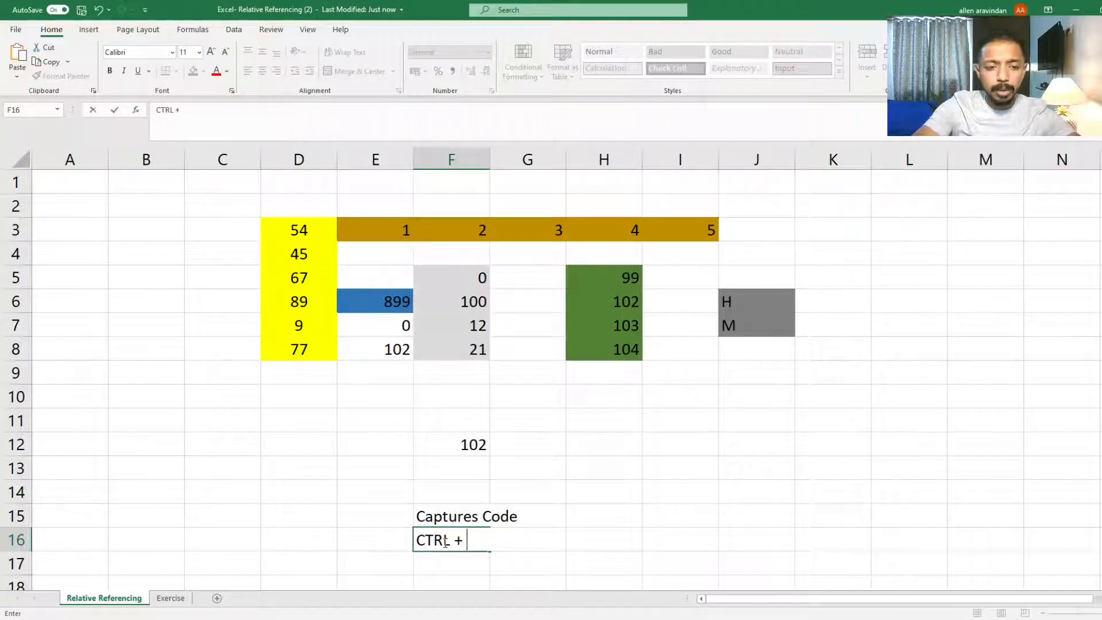
pyautogui.write(' c')
pyautogui.press('BackSpace')
pyautogui.write('C')
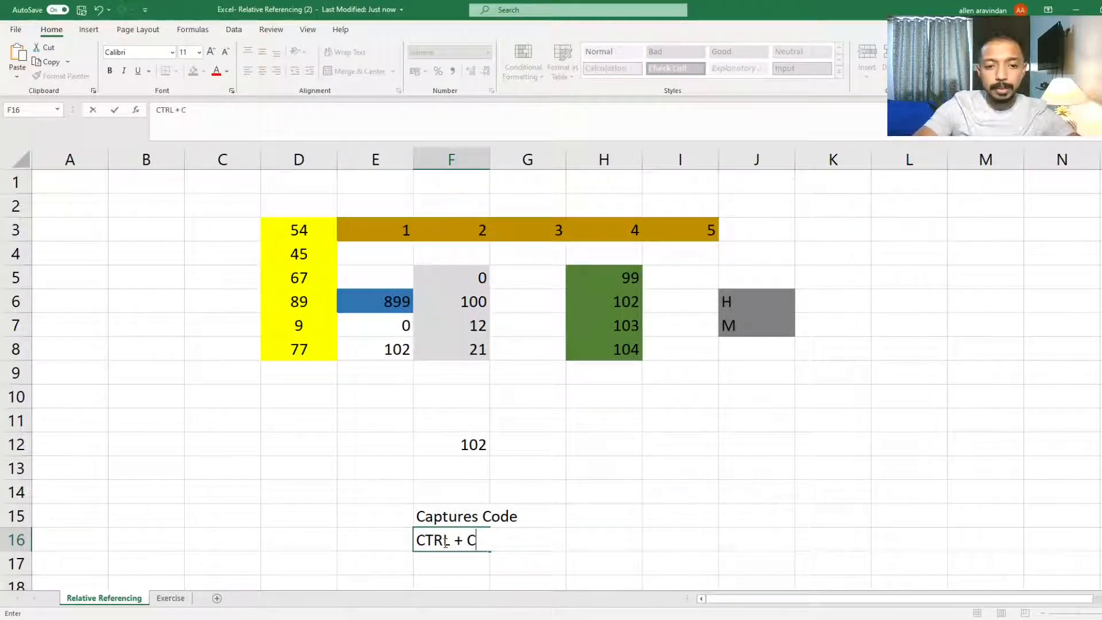
pyautogui.press('Return')
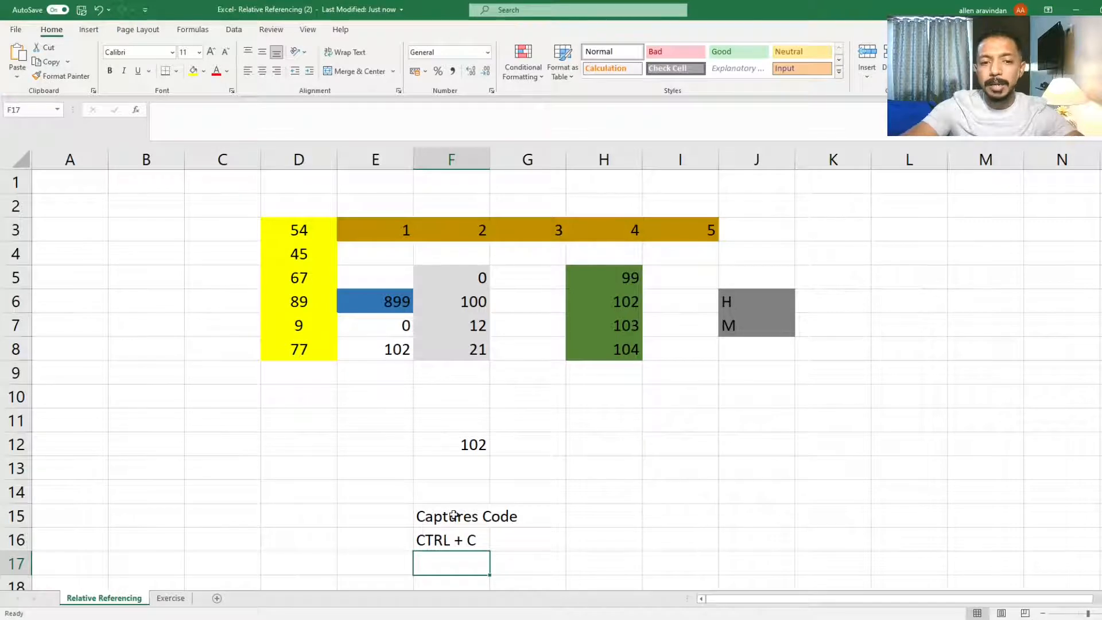
# Step: Copy the formula in cell F12 into cell G12
pyautogui.click(472, 444)
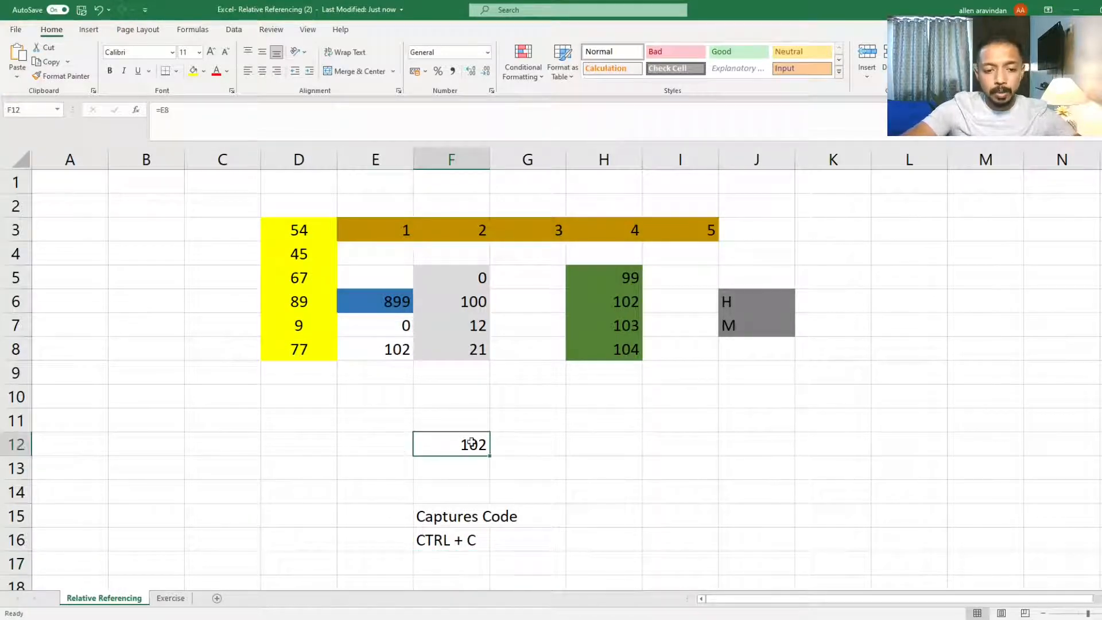
pyautogui.hotkey('ctrl', 'c')
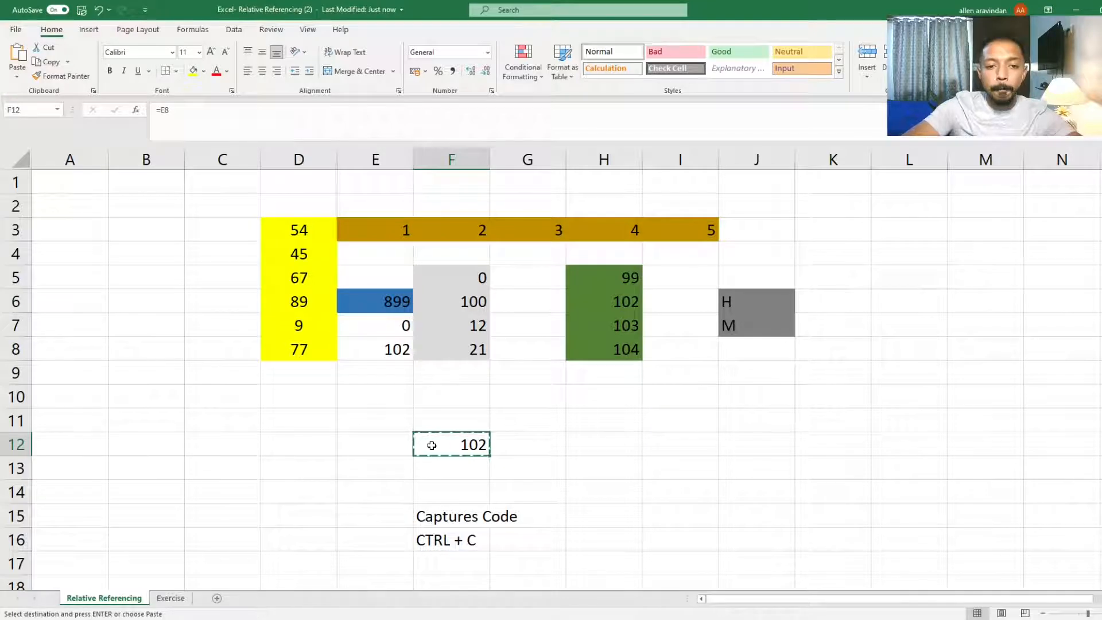
pyautogui.click(552, 445)
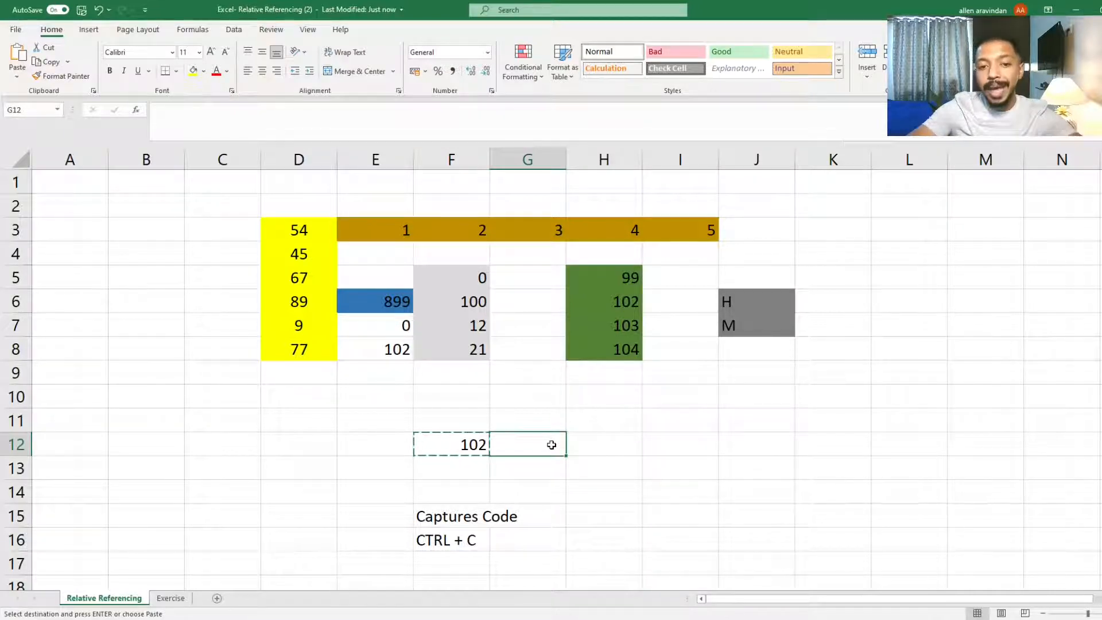
pyautogui.hotkey('ctrl', 'v')
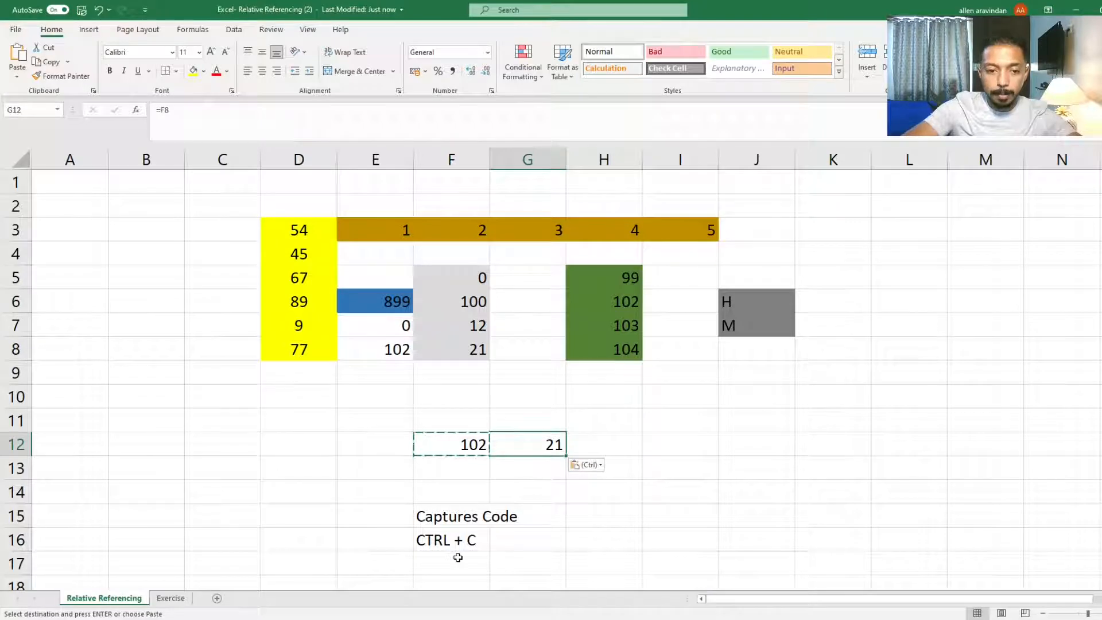
# Step: Enter the note "CTRL + V" in cell F17, below the "CTRL + C" note
pyautogui.click(458, 558)
pyautogui.write('c')
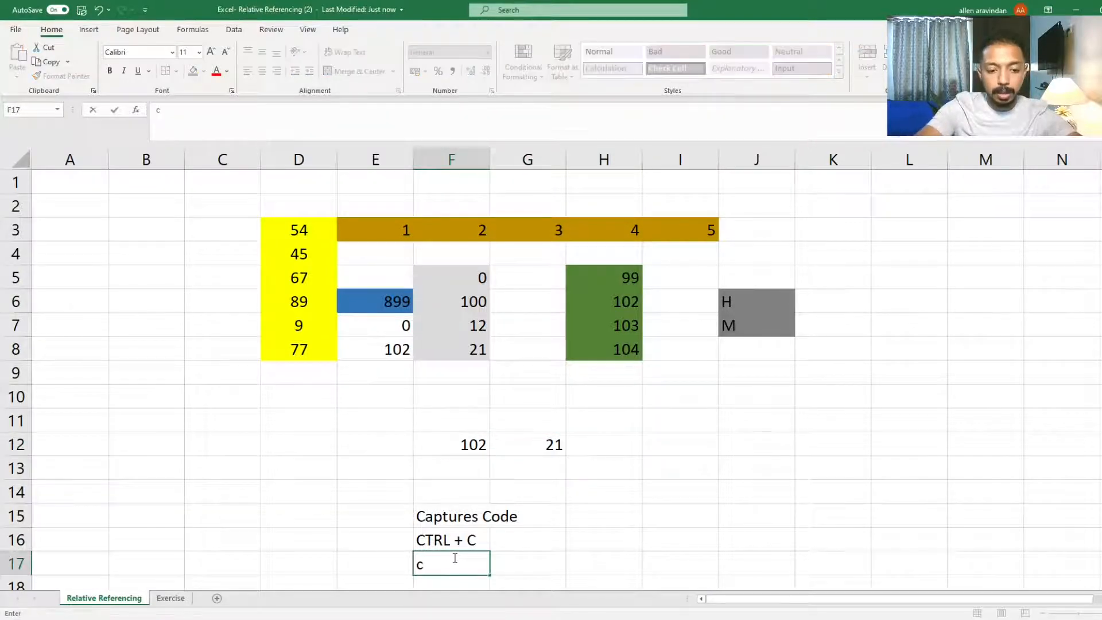
pyautogui.write('TRL + ')
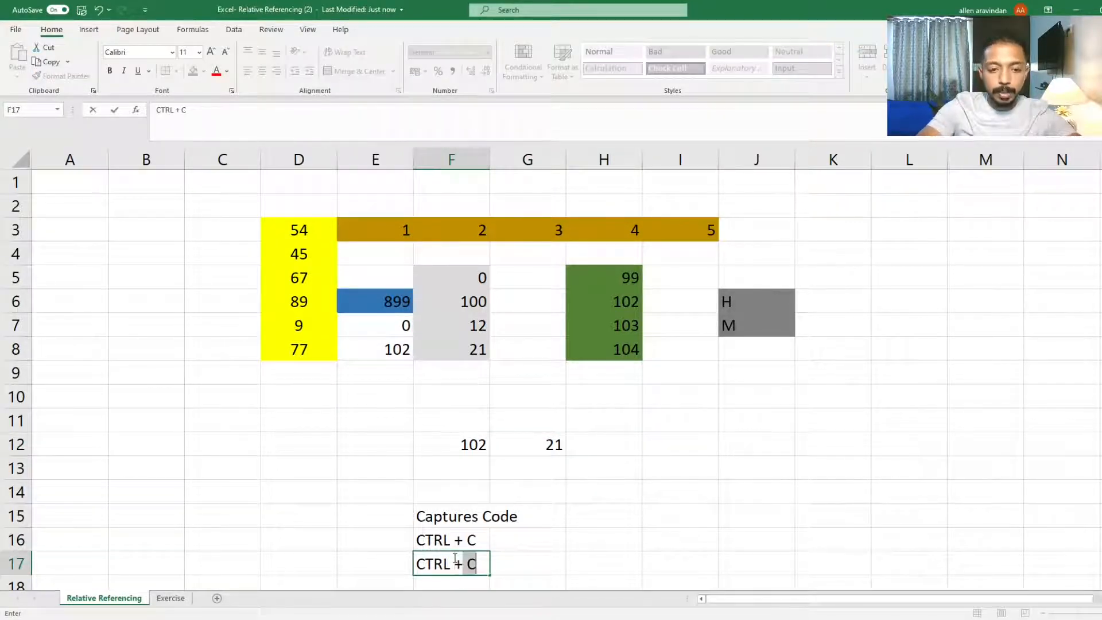
pyautogui.write('V')
pyautogui.press('Return')
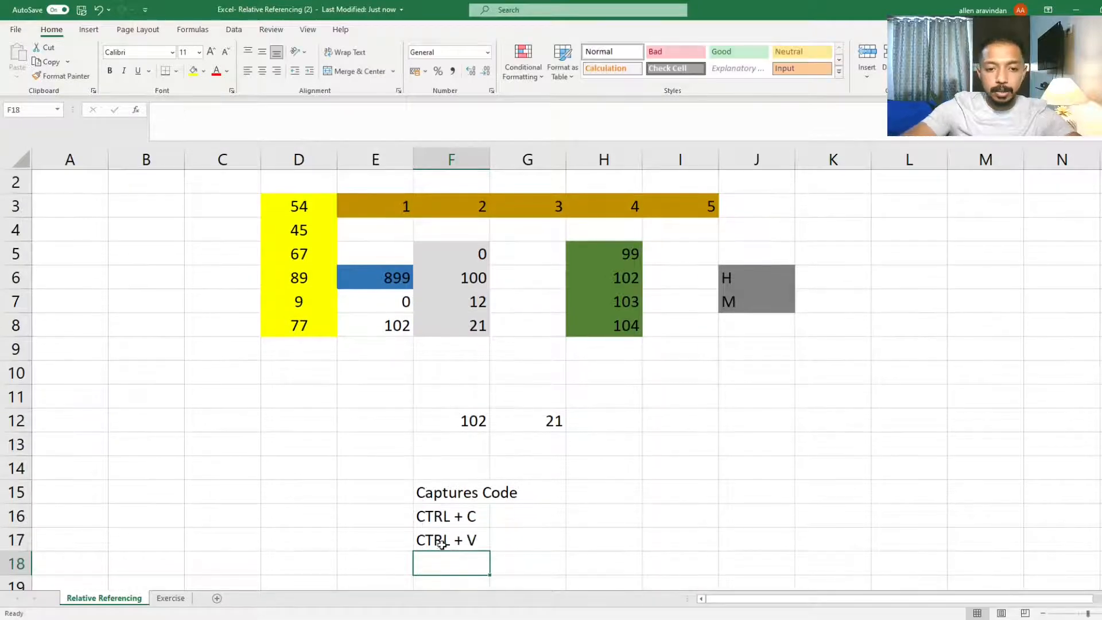
# Step: Check the formula pasted in G12, and copy the formula in F12 into cell E12
pyautogui.click(523, 434)
pyautogui.click(525, 427)
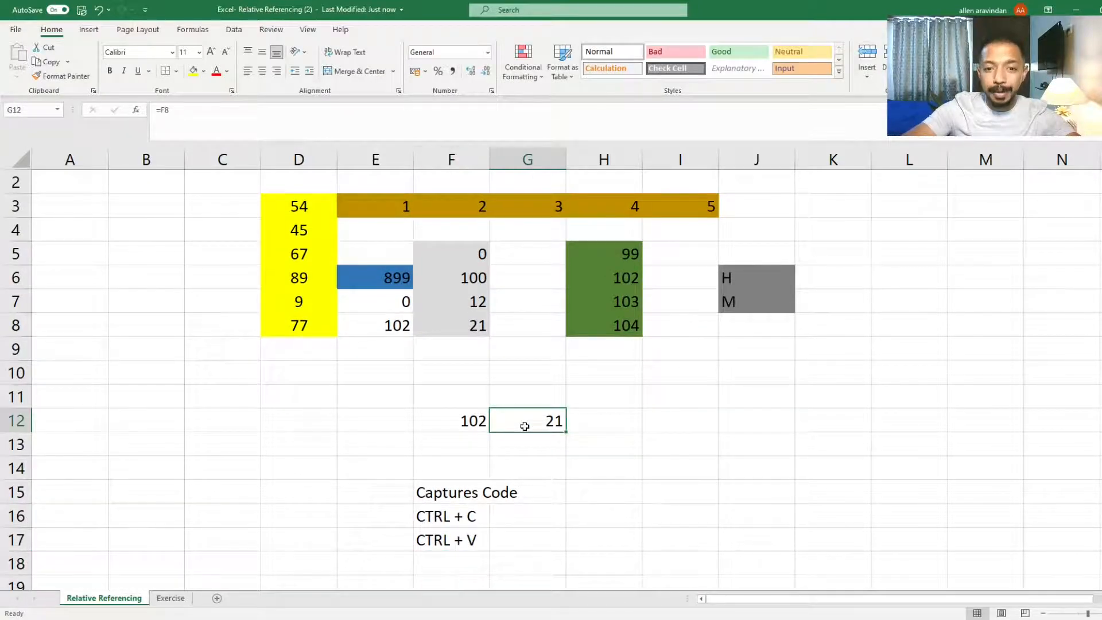
pyautogui.scroll(1, 524, 426)
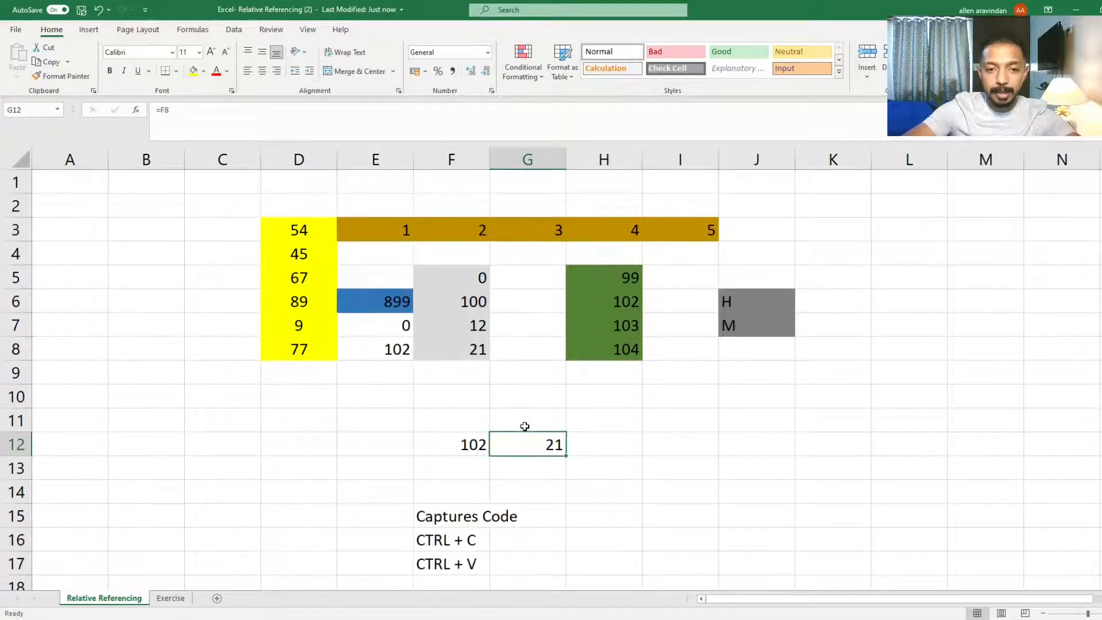
pyautogui.click(476, 442)
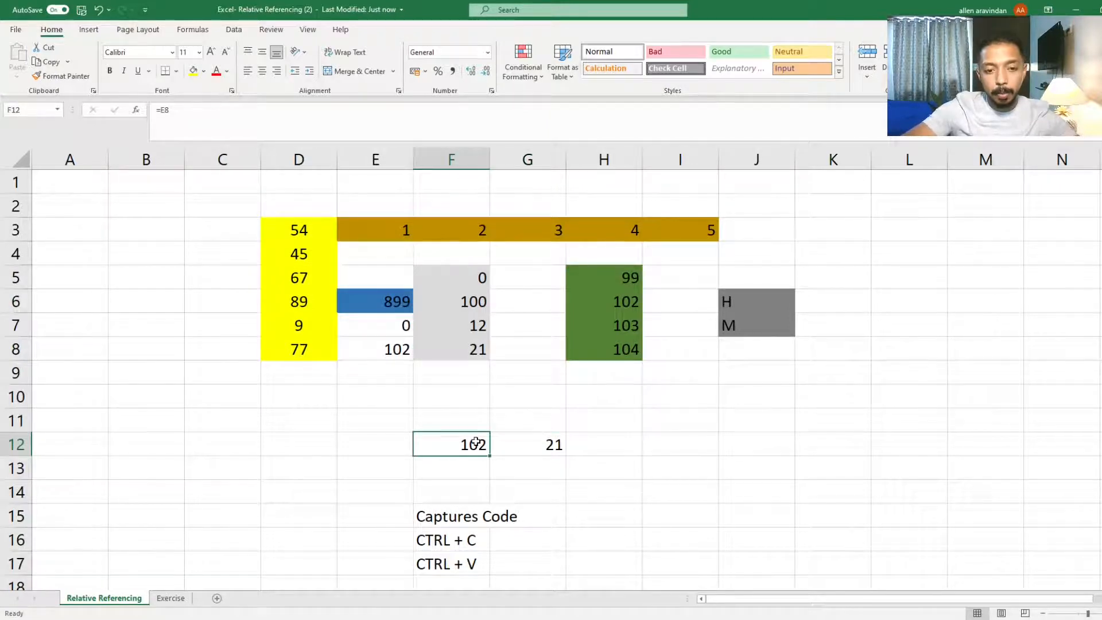
pyautogui.hotkey('ctrl', 'c')
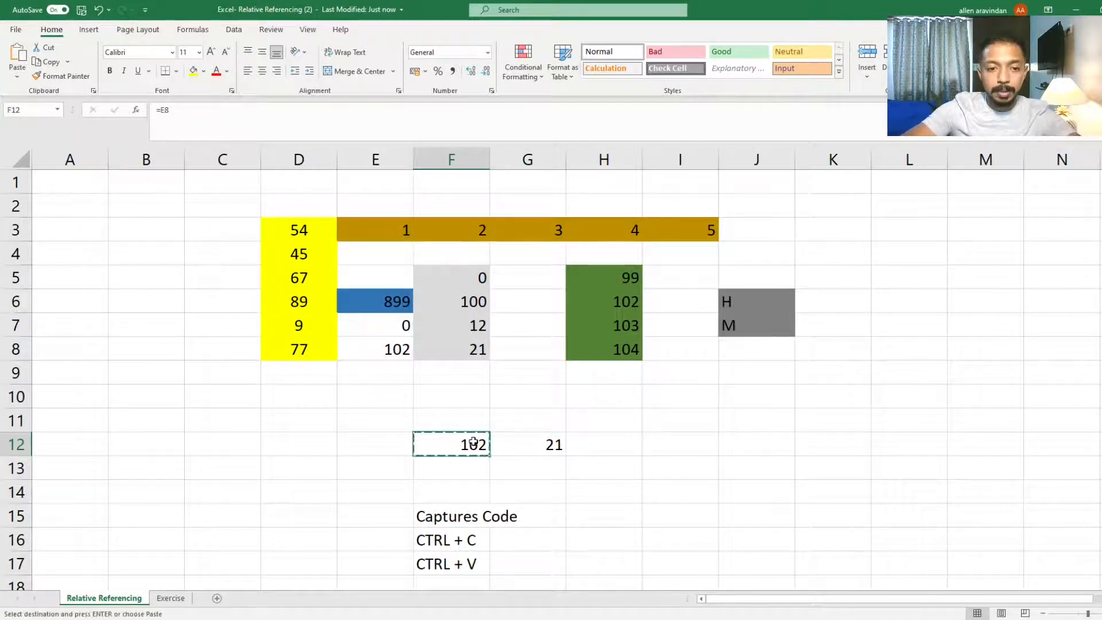
pyautogui.click(395, 440)
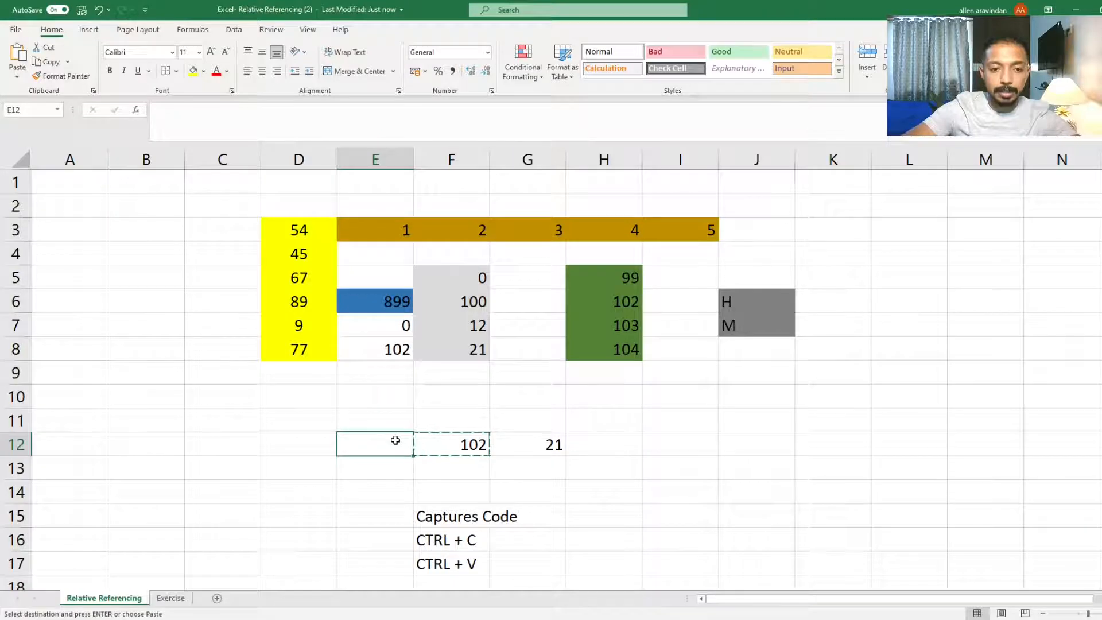
pyautogui.hotkey('ctrl', 'v')
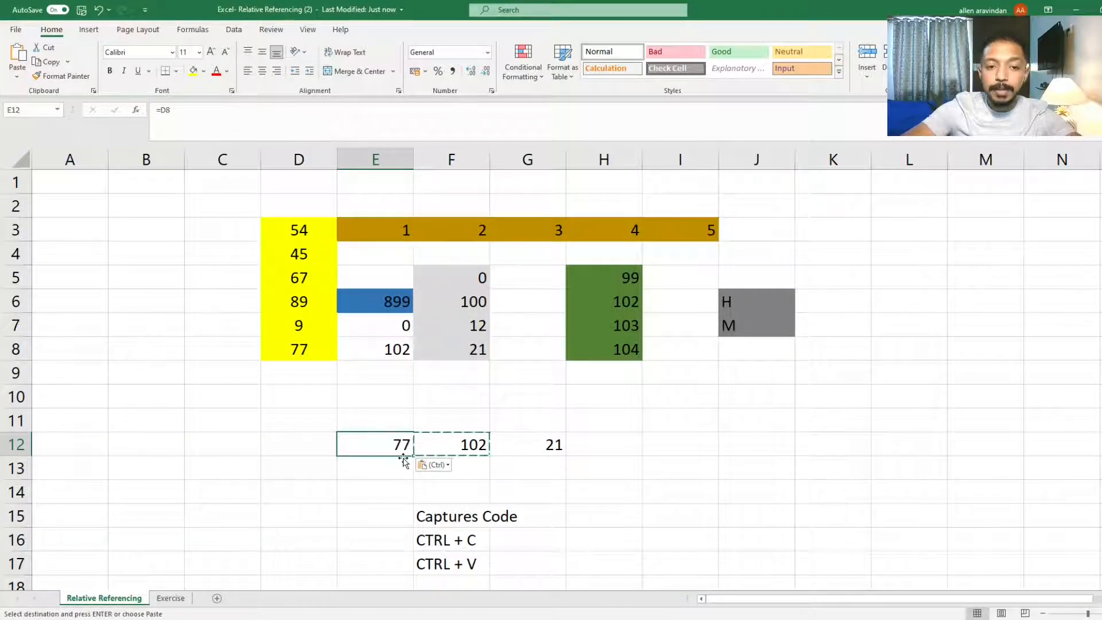
pyautogui.press('Escape')
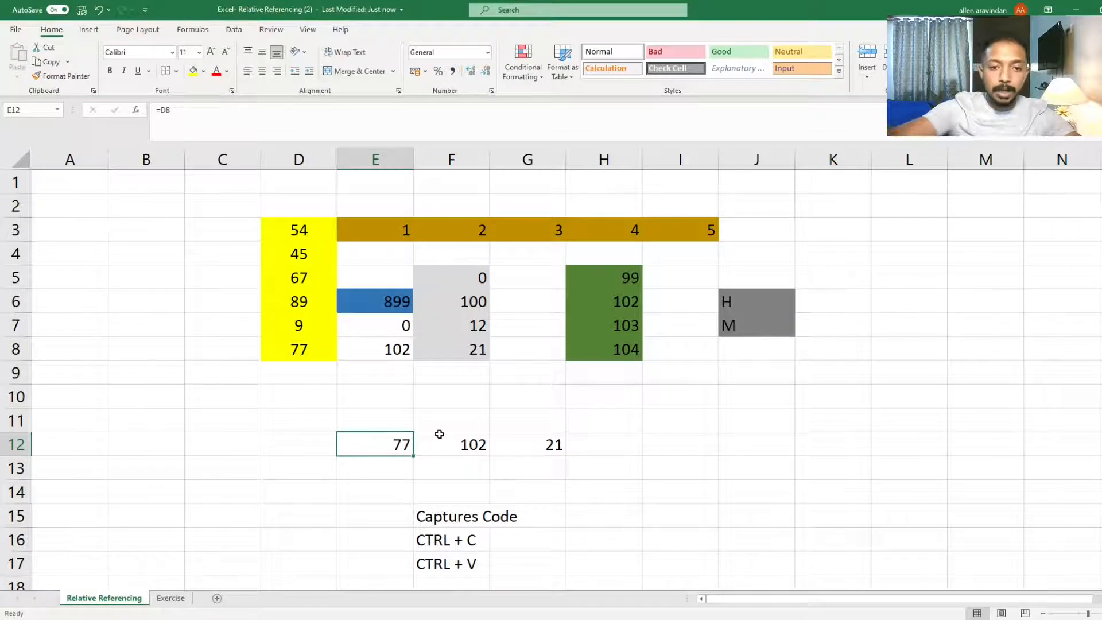
# Step: Copy the formula in F12 into cell F11 and check which cell the pasted formula references
pyautogui.click(449, 413)
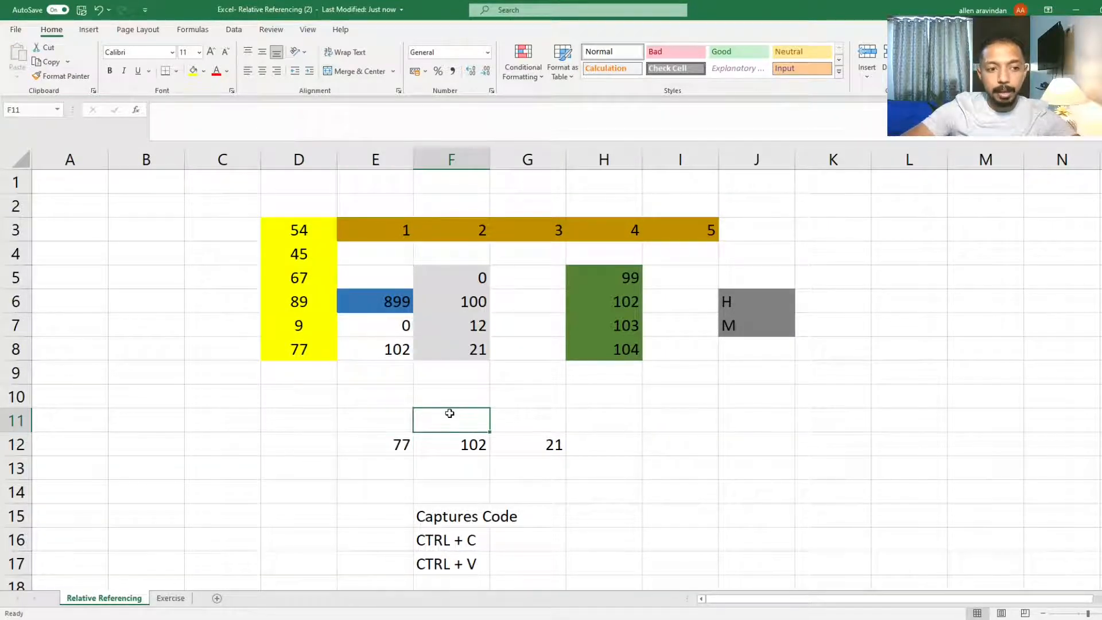
pyautogui.click(462, 439)
pyautogui.hotkey('ctrl', 'c')
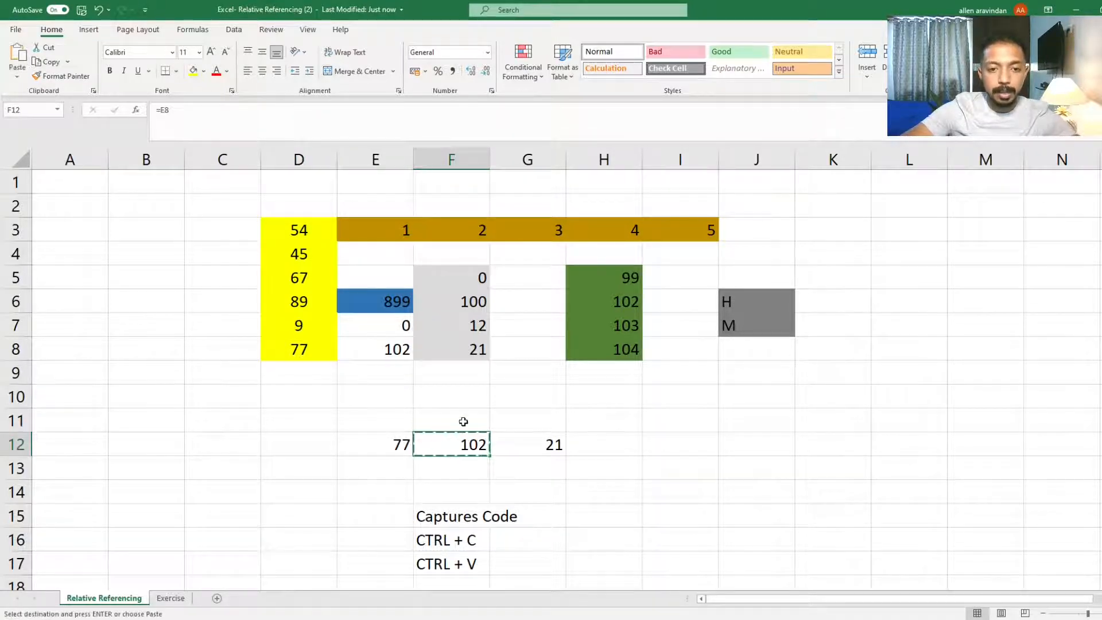
pyautogui.click(463, 422)
pyautogui.hotkey('ctrl', 'v')
pyautogui.press('F2')
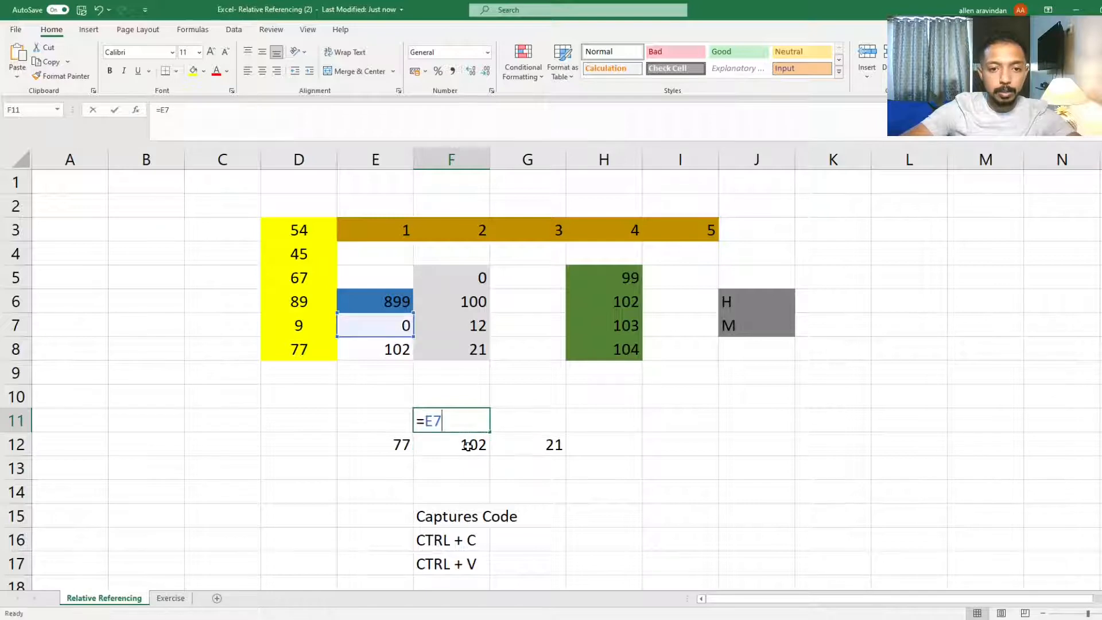
pyautogui.press('Escape')
# Step: Copy the formula in F12 into cell F13, directly below it
pyautogui.click(468, 465)
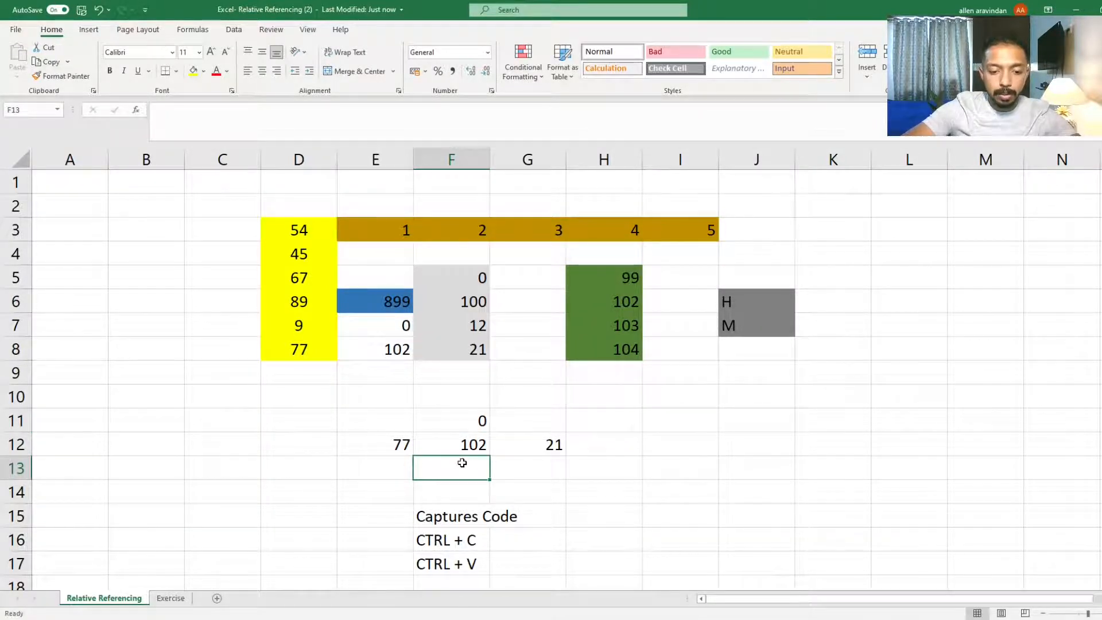
pyautogui.click(466, 443)
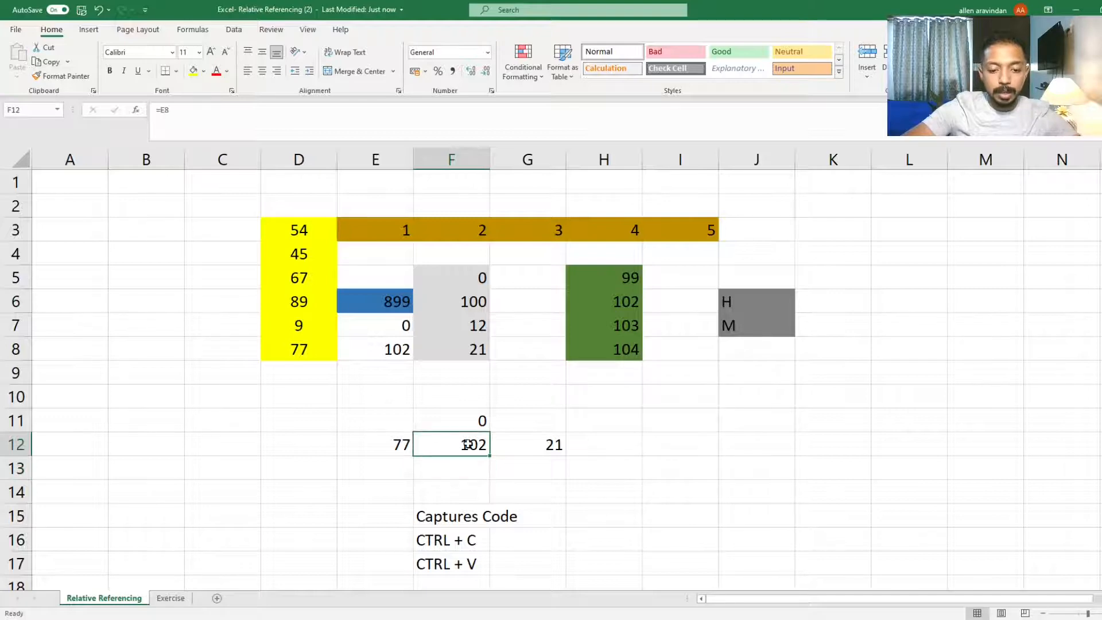
pyautogui.hotkey('ctrl', 'c')
pyautogui.click(451, 469)
pyautogui.hotkey('ctrl', 'v')
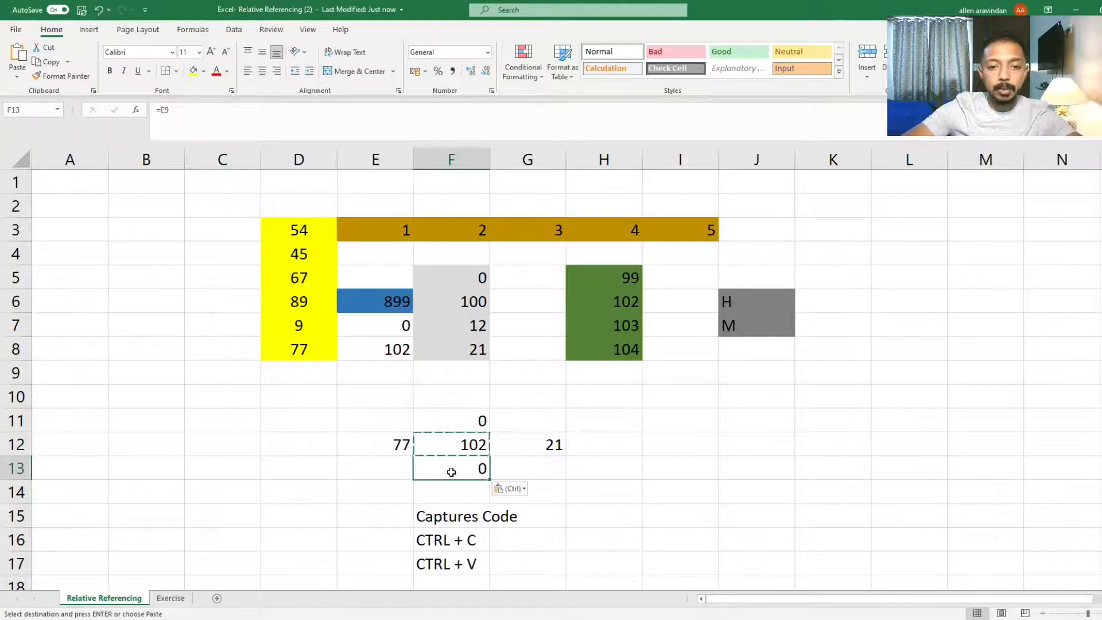
pyautogui.press('Escape')
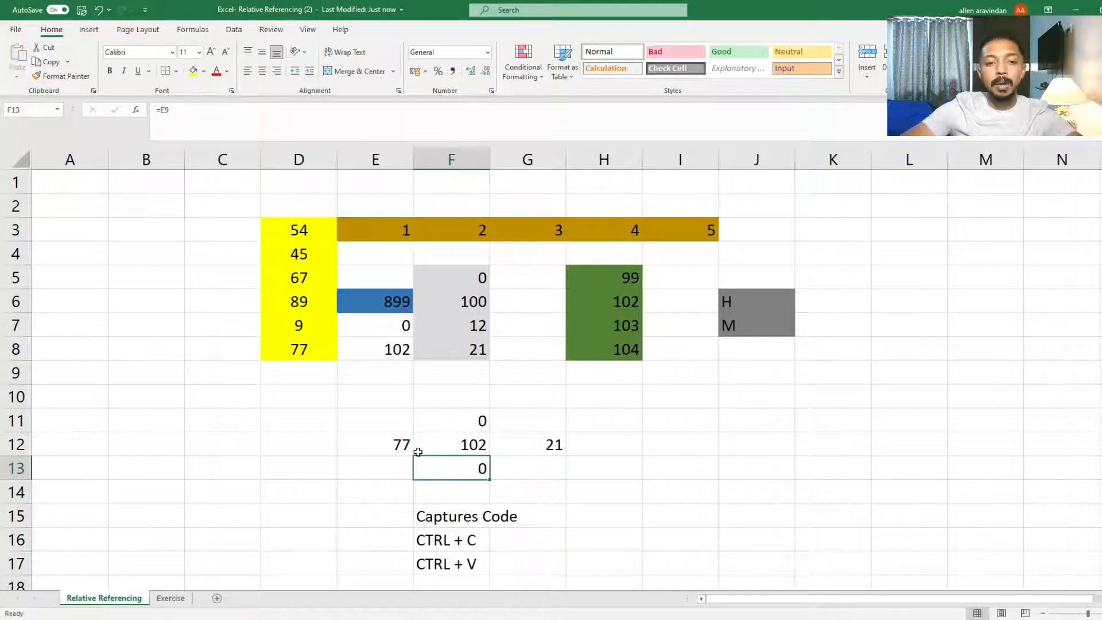
# Step: Display the formula inside cell F12 and examine which cell it references
pyautogui.click(456, 446)
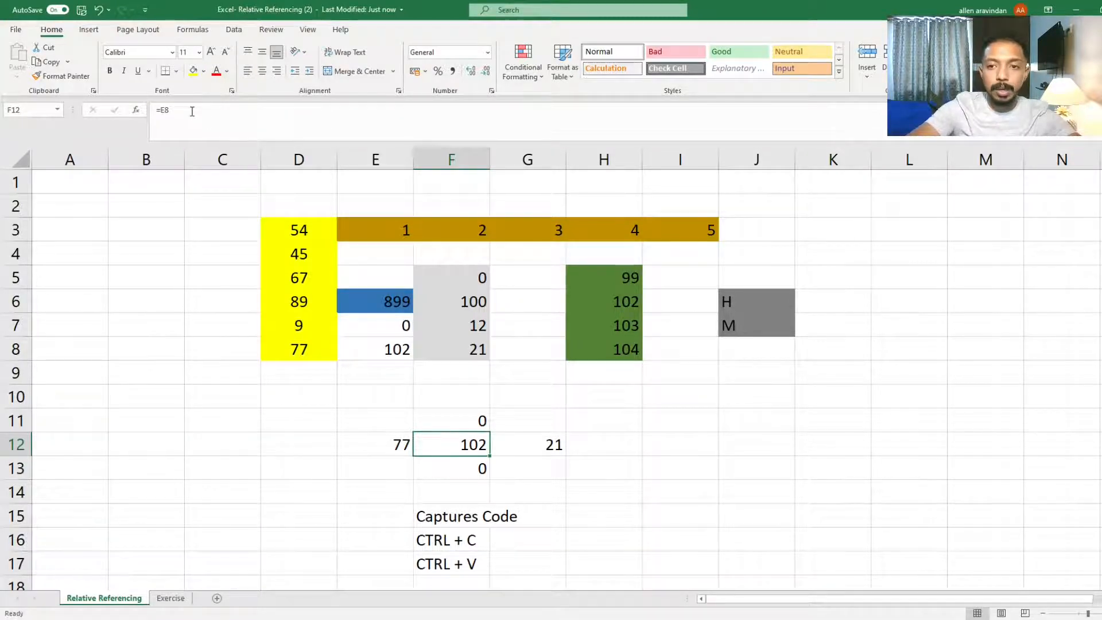
pyautogui.doubleClick(476, 443)
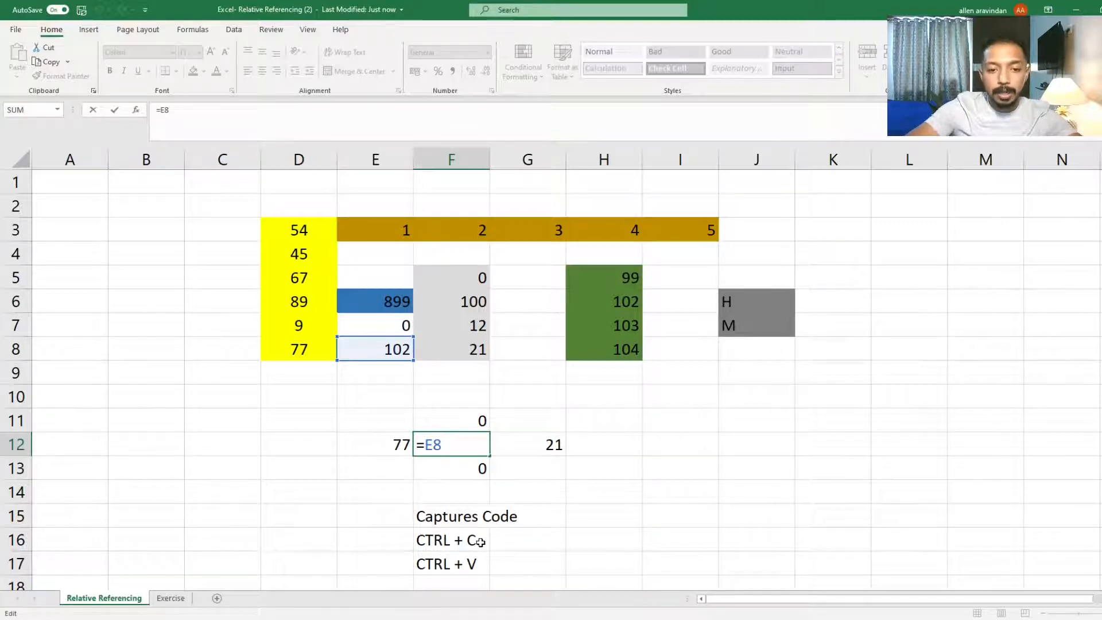
# Step: Enter the label "Formula" in cell H15 and the note "F2" in cell H16 below it
pyautogui.click(589, 521)
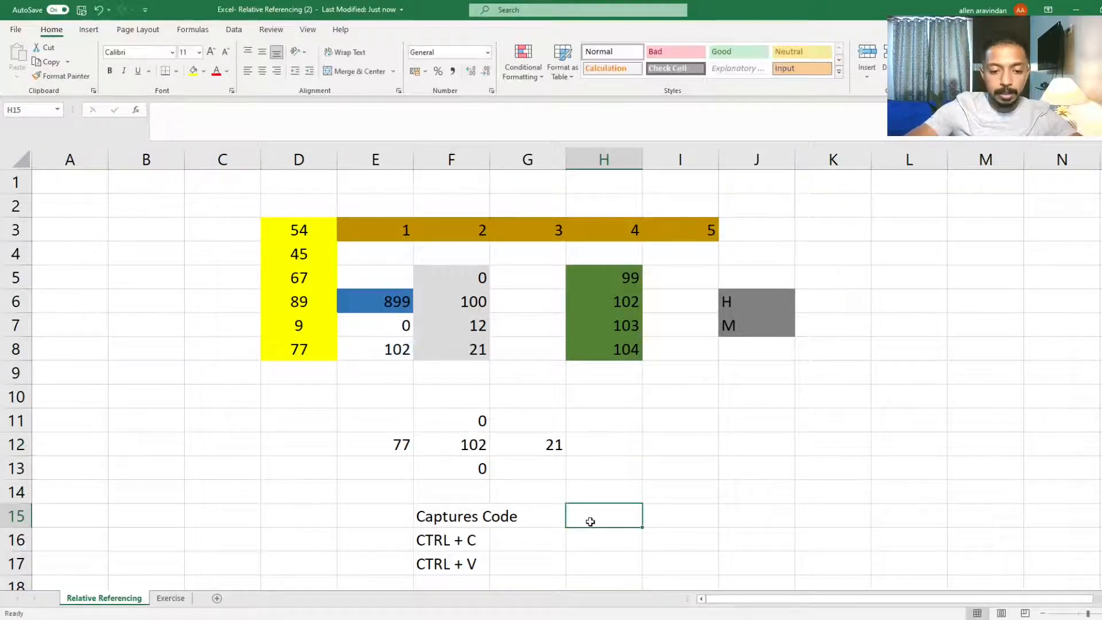
pyautogui.write('fo')
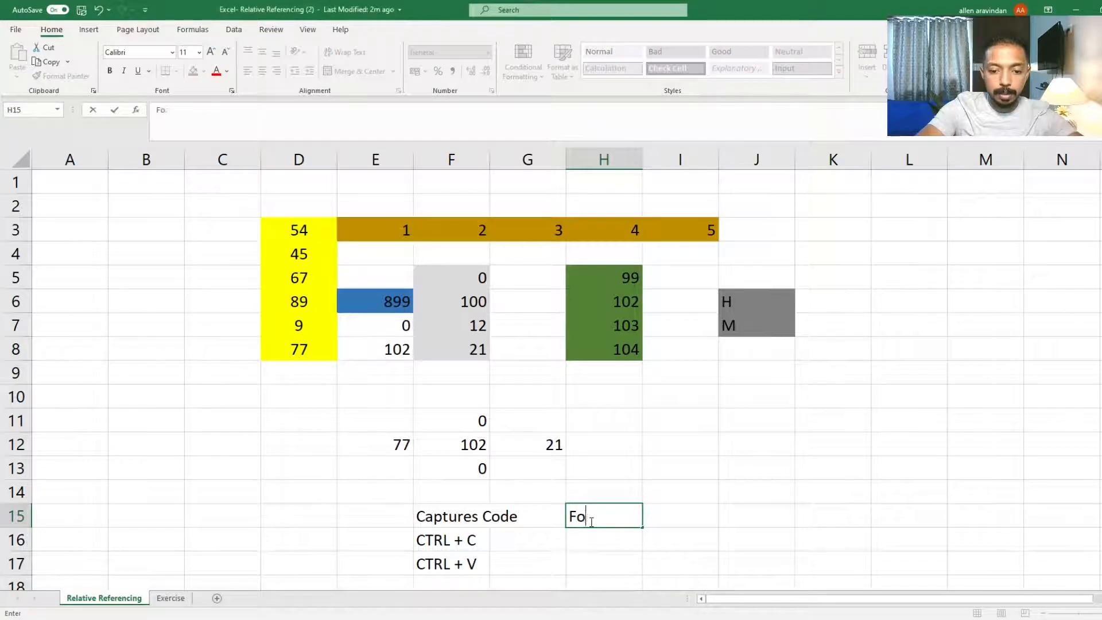
pyautogui.write('rmula')
pyautogui.press('Return')
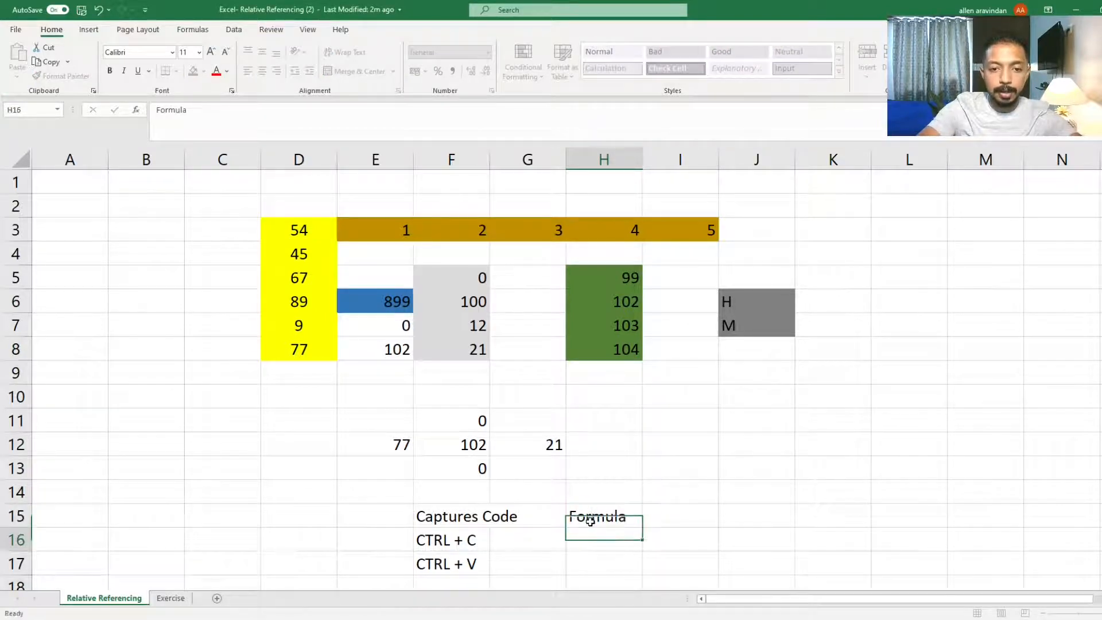
pyautogui.write('F2')
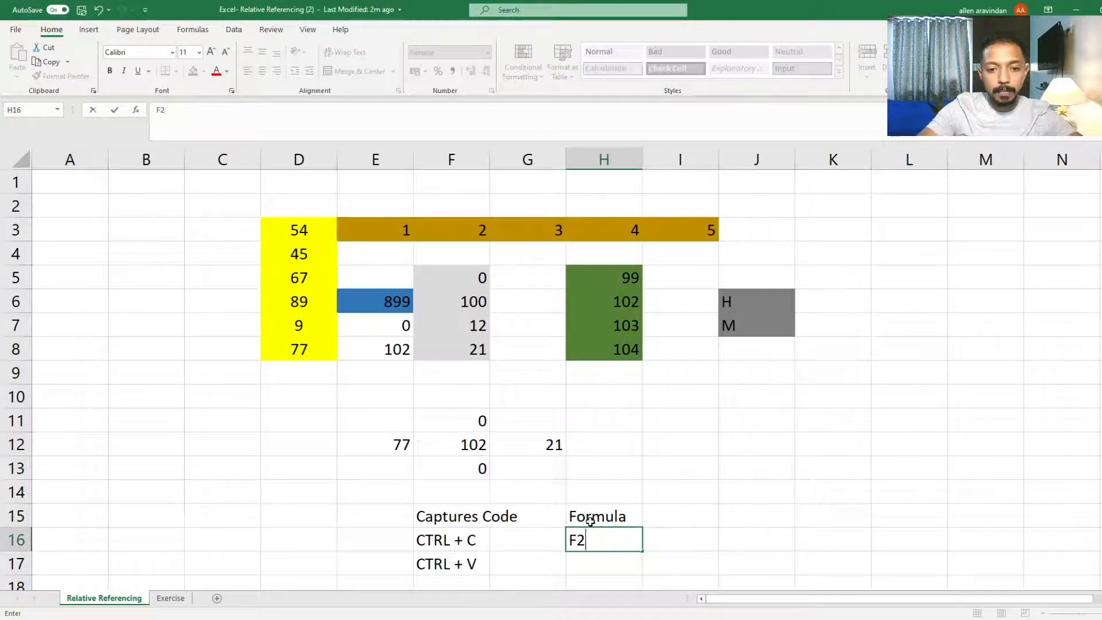
pyautogui.press('Return')
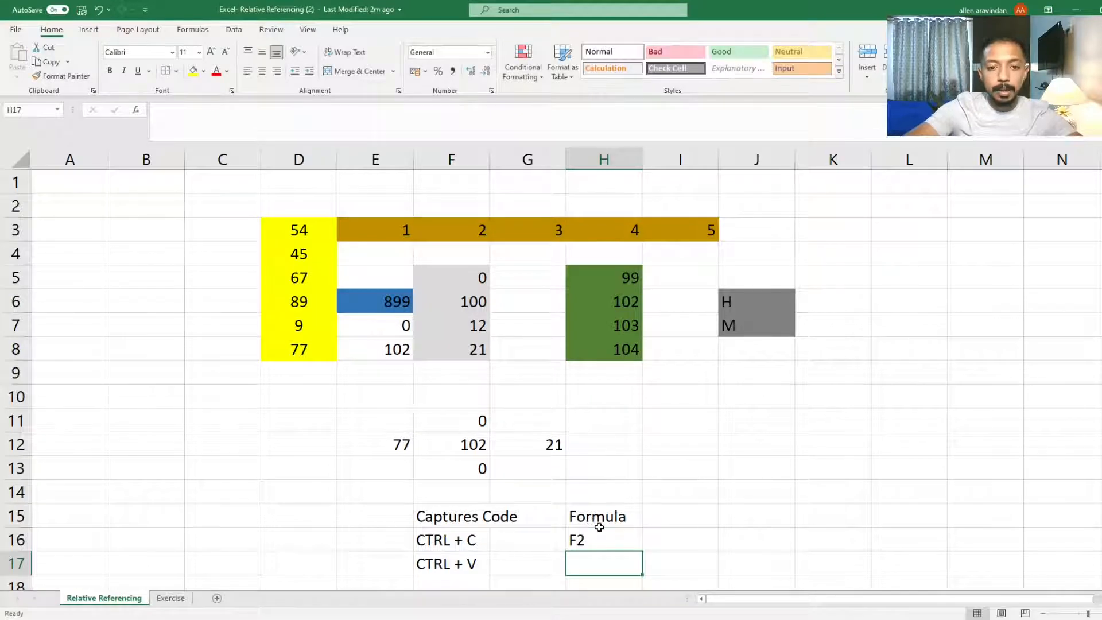
# Step: Extend the note in cell H16 to read "F2/ FN+ F2", and return to cell F12
pyautogui.click(594, 521)
pyautogui.click(600, 533)
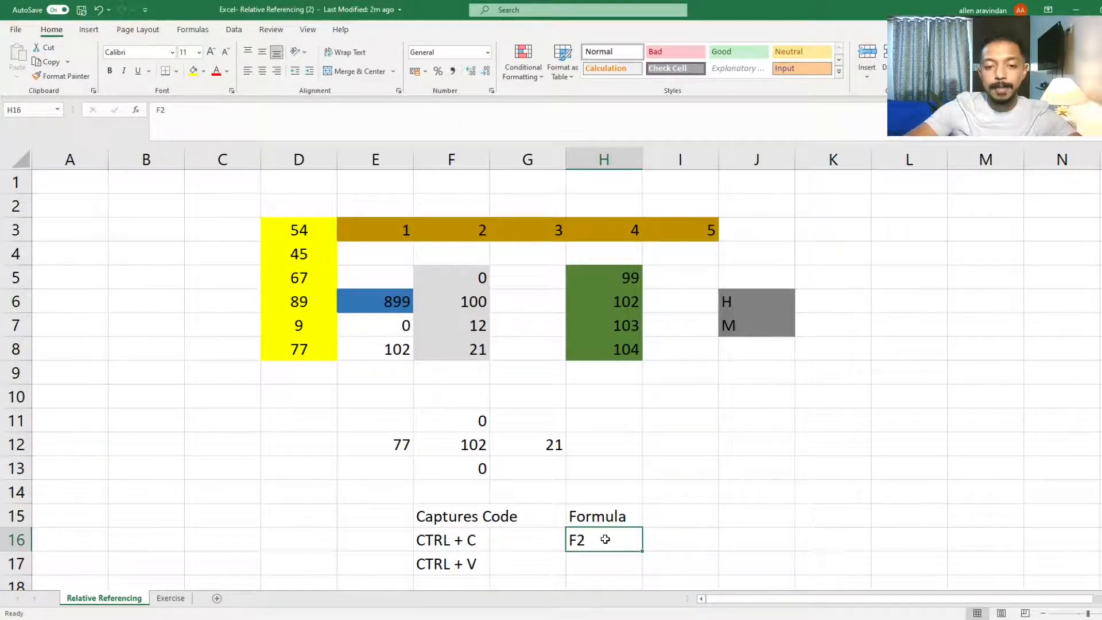
pyautogui.press('F2')
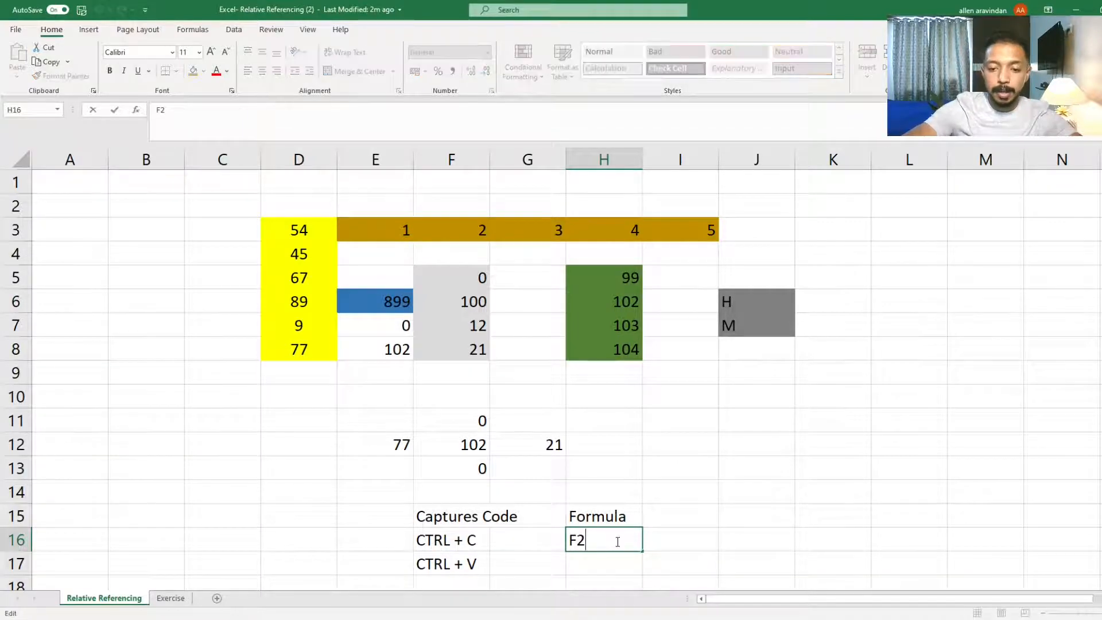
pyautogui.write('/ fn')
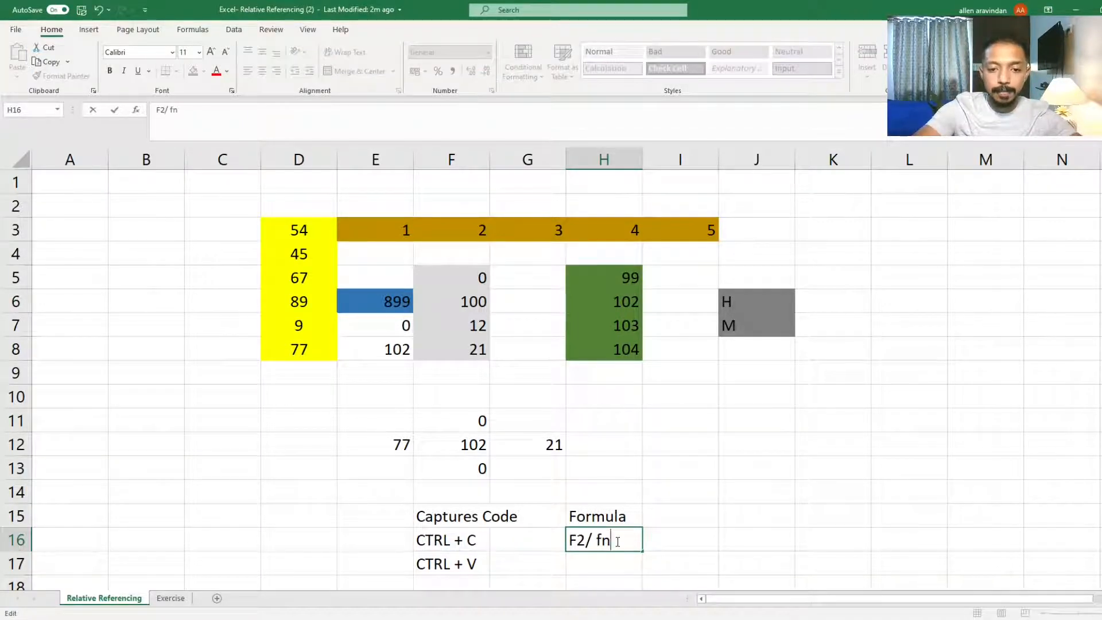
pyautogui.press('BackSpace')
pyautogui.press('BackSpace')
pyautogui.write('FN')
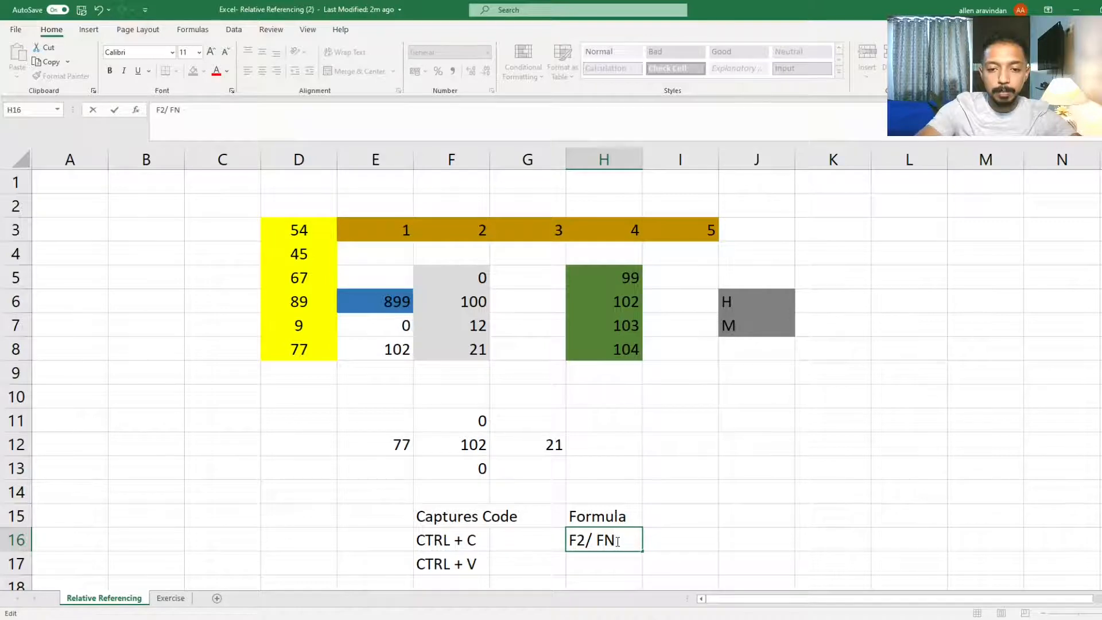
pyautogui.write('+ F2')
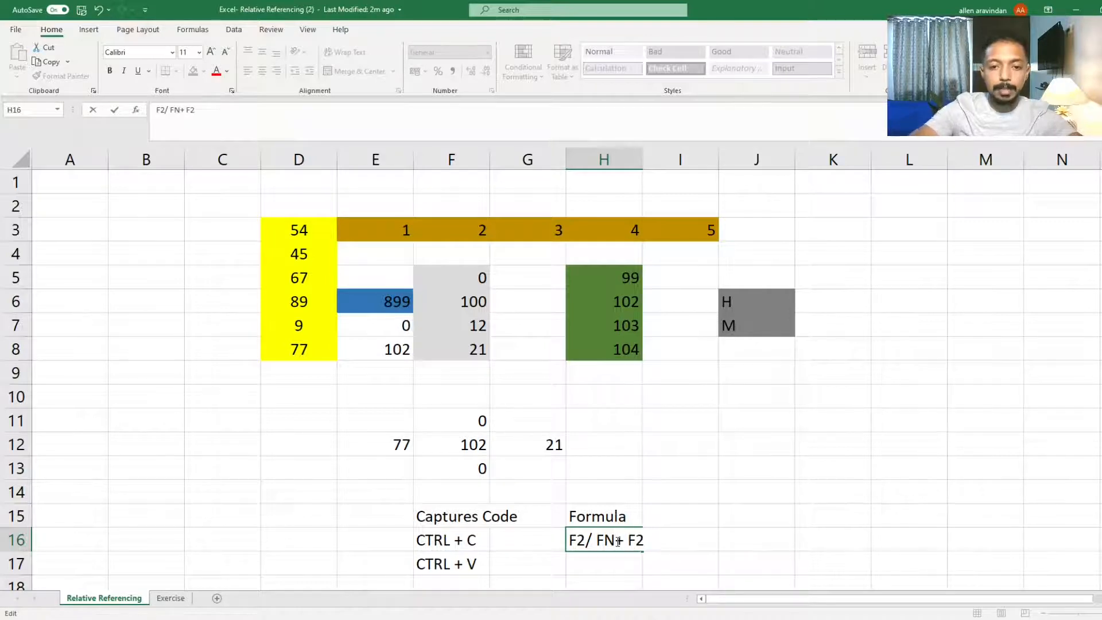
pyautogui.press('Return')
pyautogui.click(605, 536)
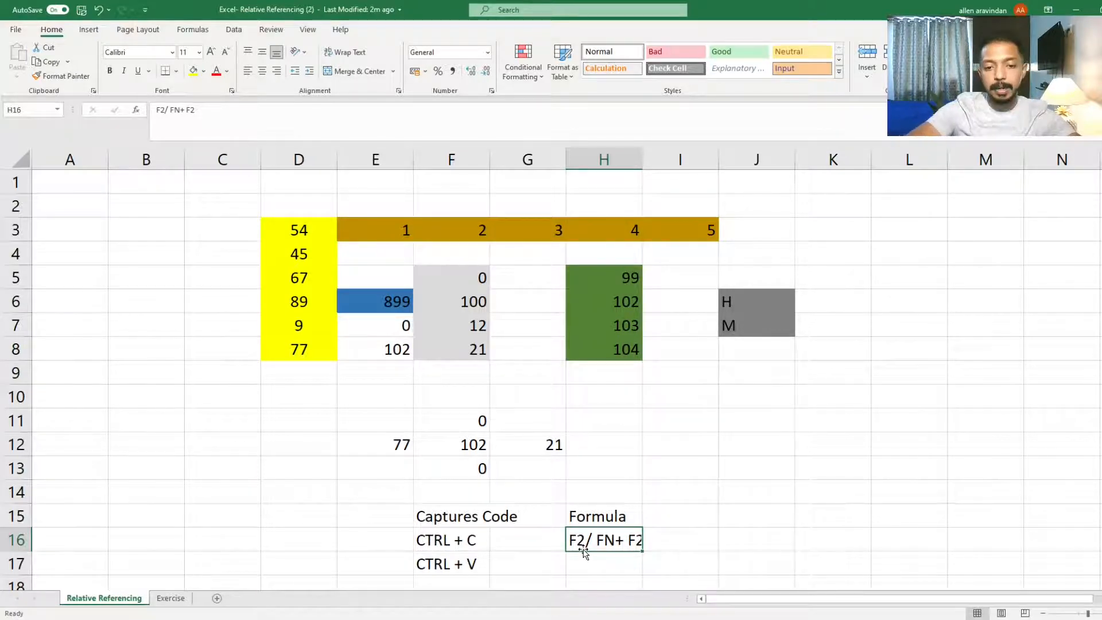
pyautogui.click(480, 455)
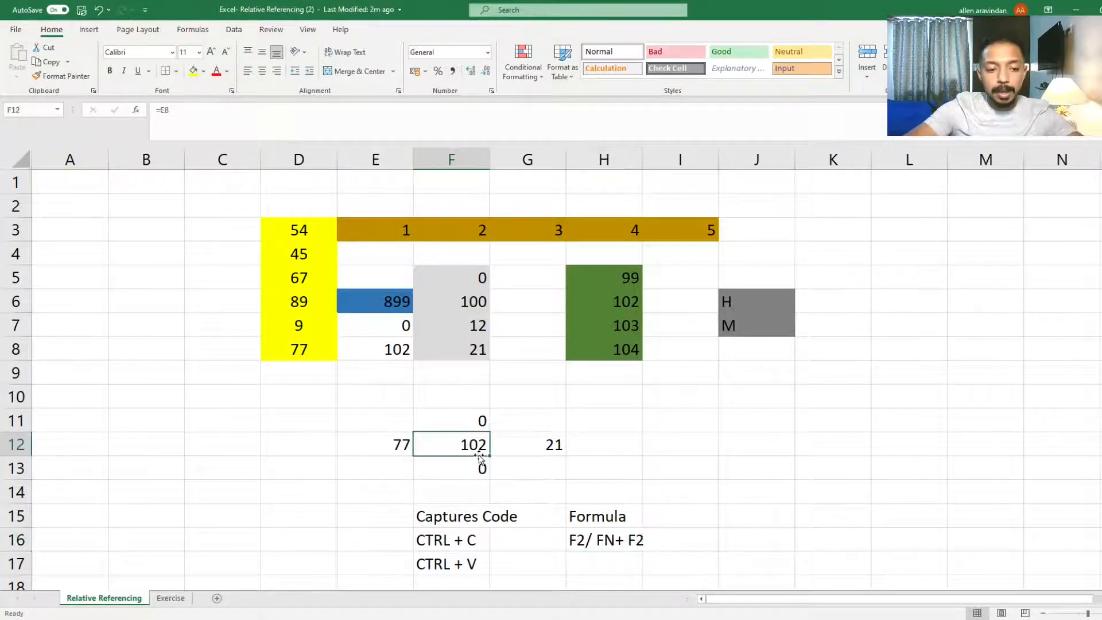
# Step: Display the formulas in cells F12 and G12 in turn and examine which cell each one references
pyautogui.press('F2')
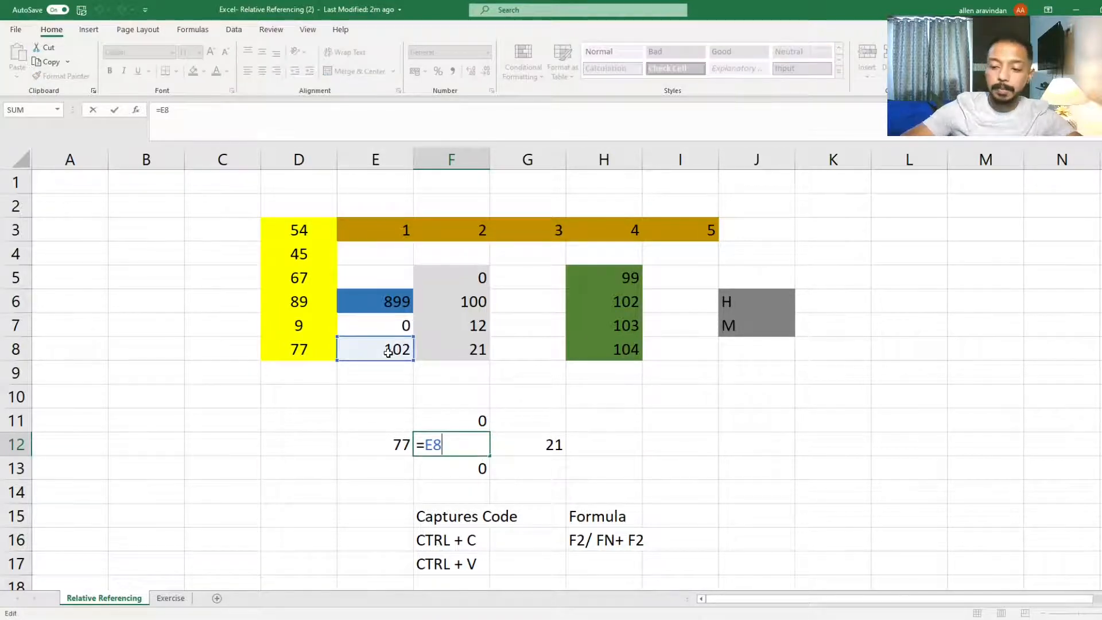
pyautogui.press('Escape')
pyautogui.press('Right')
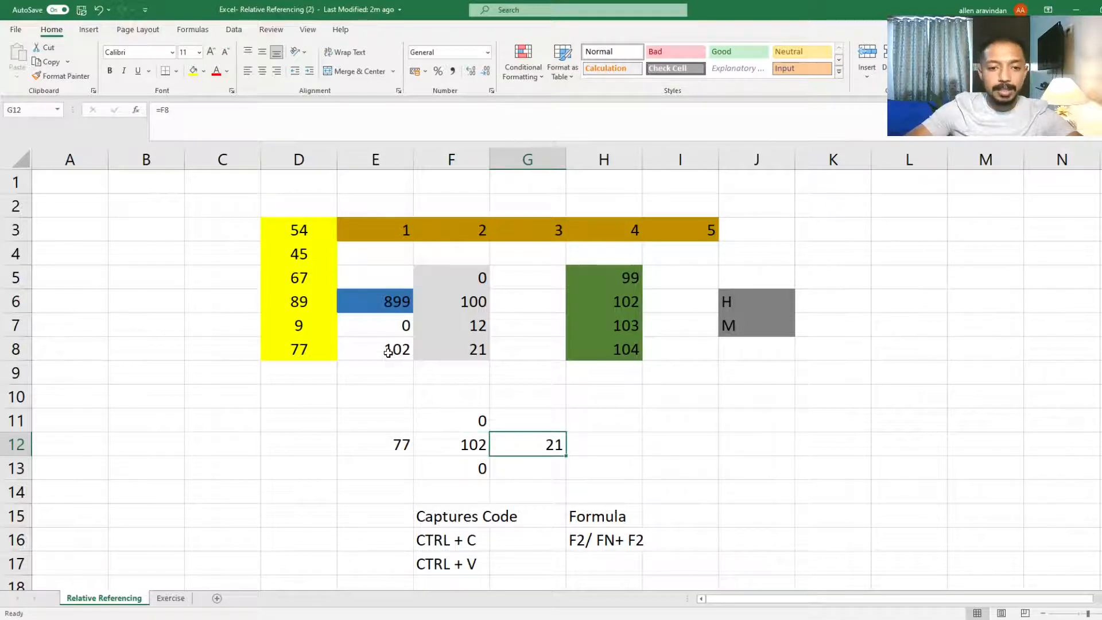
pyautogui.press('F2')
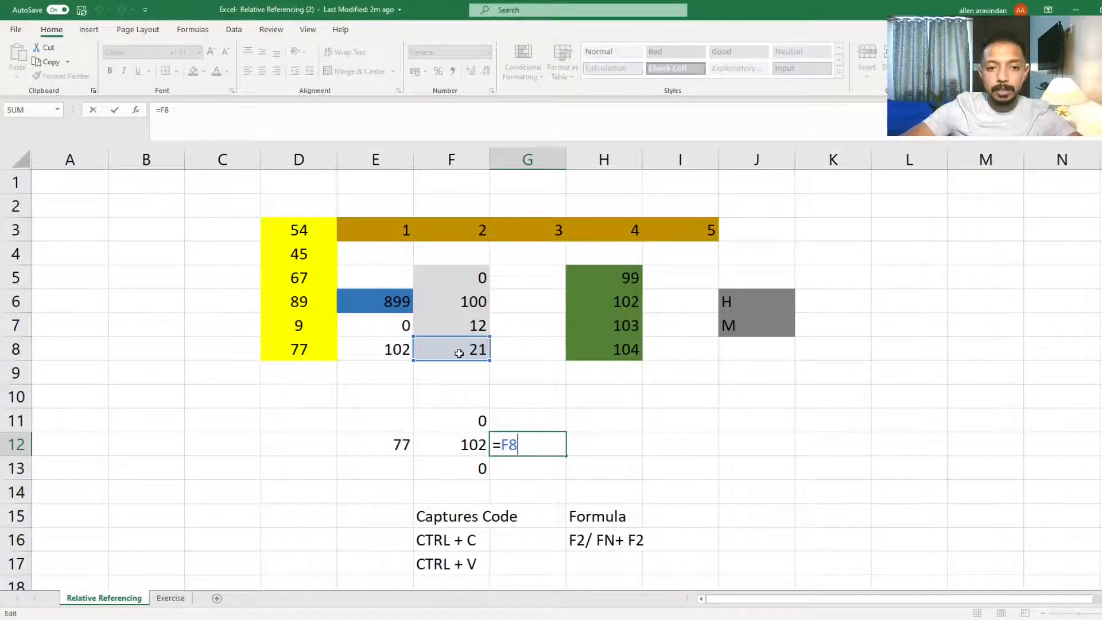
pyautogui.press('Return')
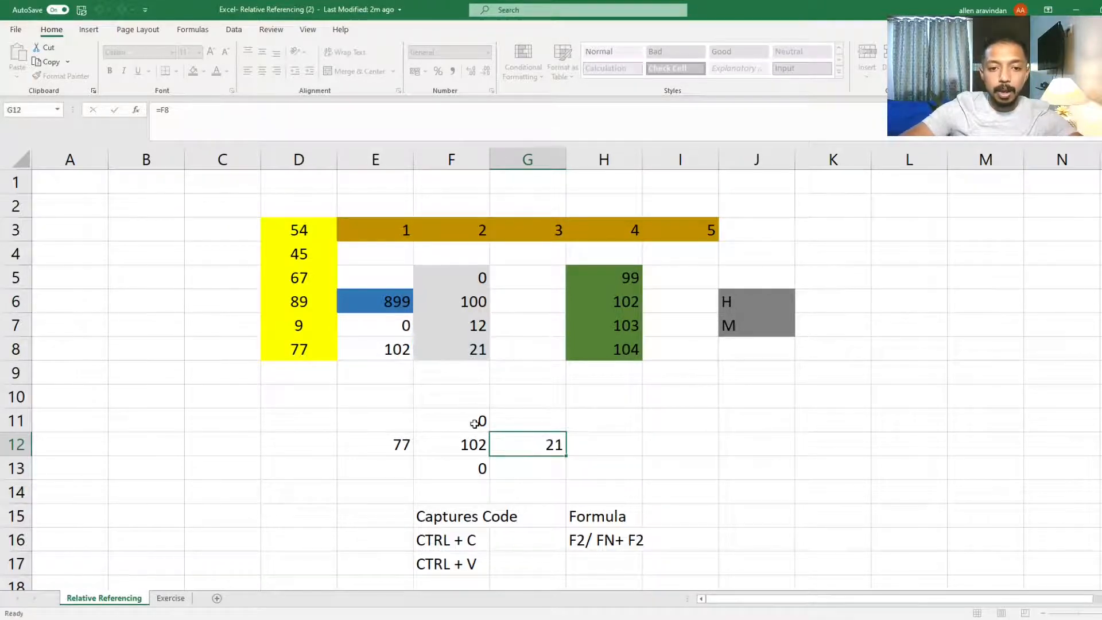
# Step: Display the formulas in cells E12 and F11 in turn and examine which cell each one references
pyautogui.click(475, 438)
pyautogui.click(396, 440)
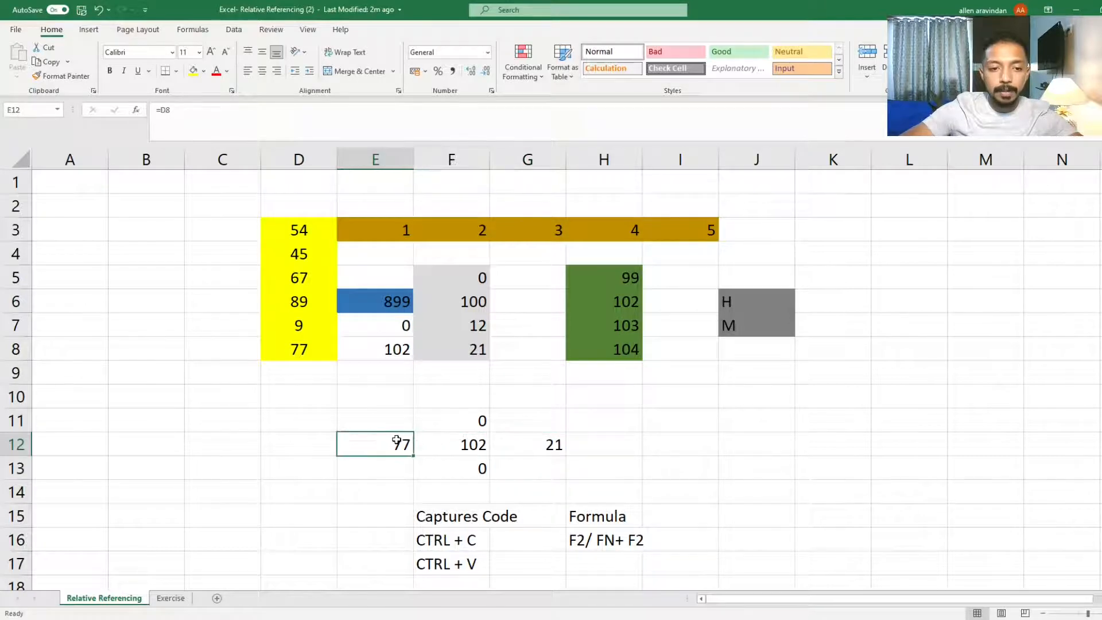
pyautogui.press('F2')
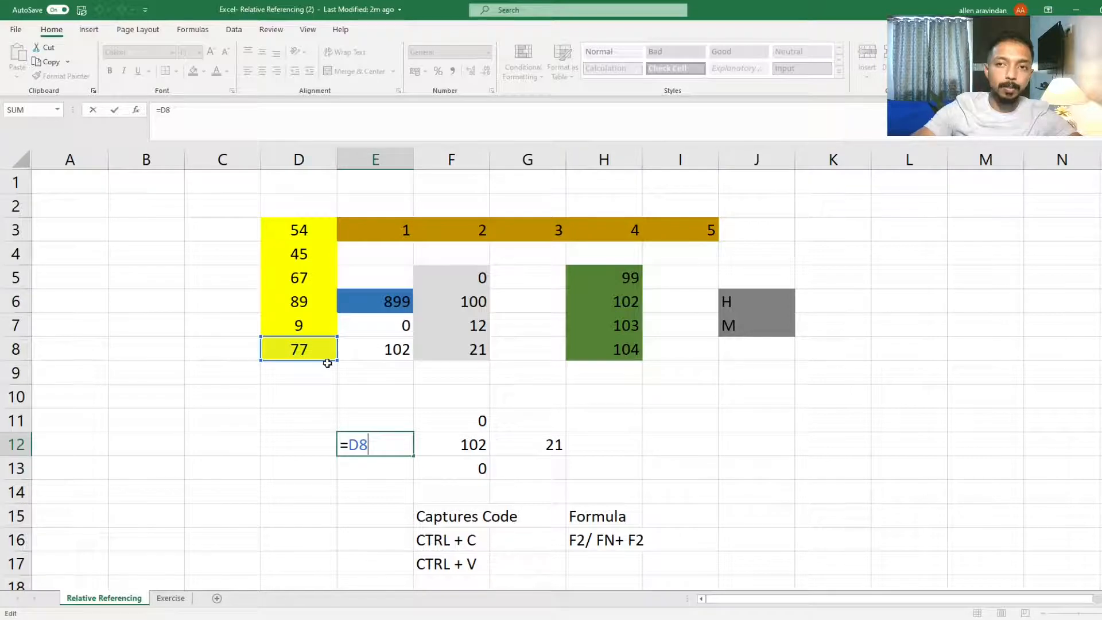
pyautogui.hotkey('ctrl', 'Return')
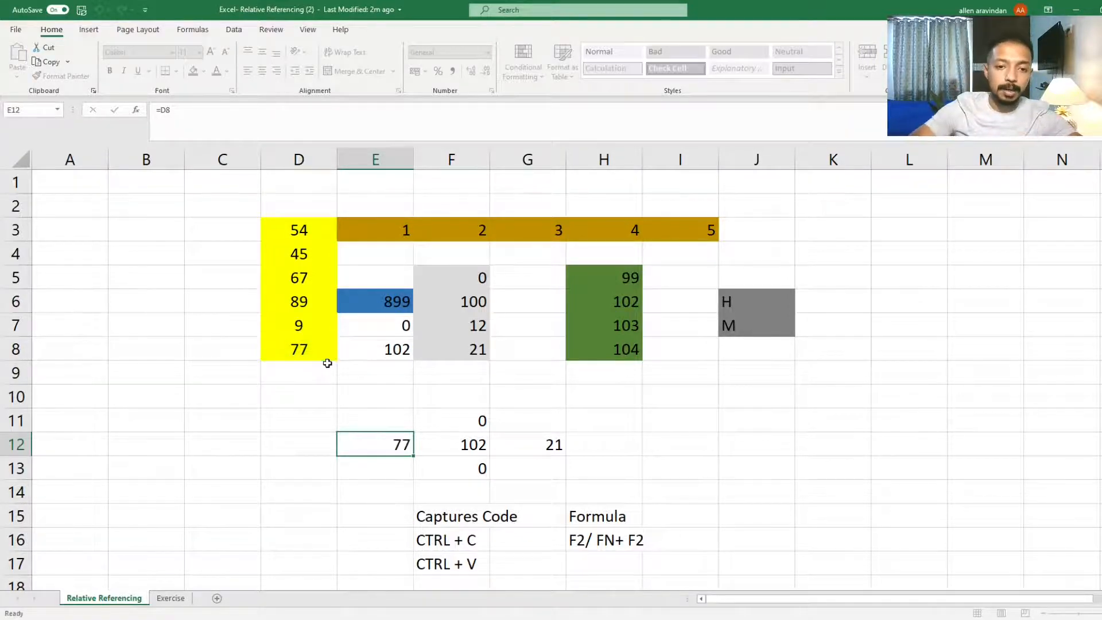
pyautogui.press('Right')
pyautogui.press('Up')
pyautogui.press('F2')
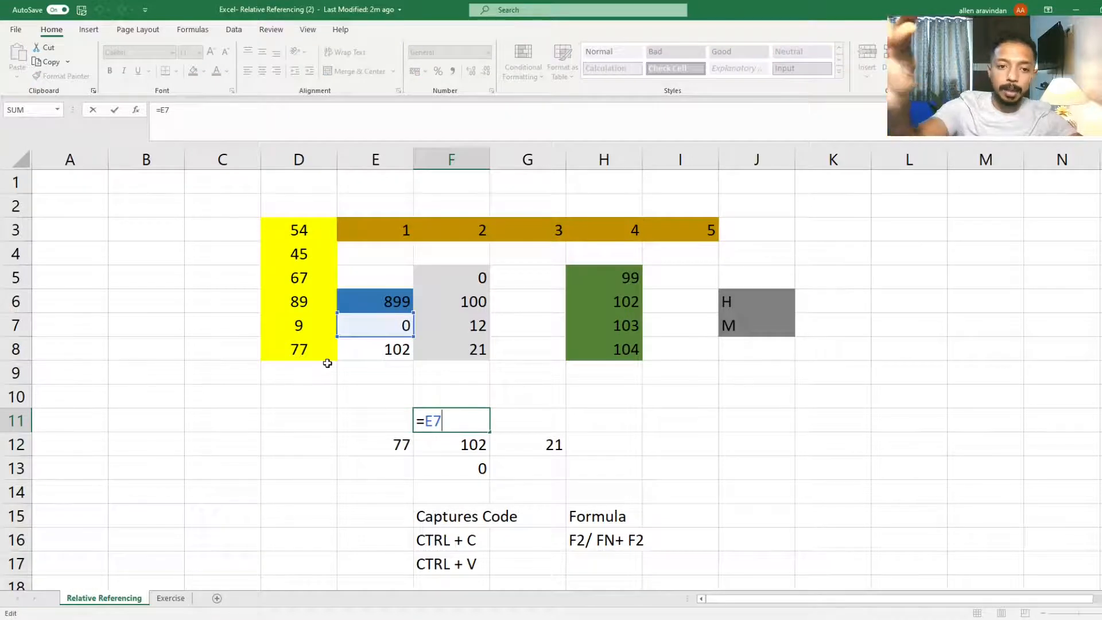
pyautogui.hotkey('ctrl', 'Return')
# Step: Compare the cell references in the formulas of F12 and F13 by displaying each formula in its cell
pyautogui.press('Down')
pyautogui.press('Down')
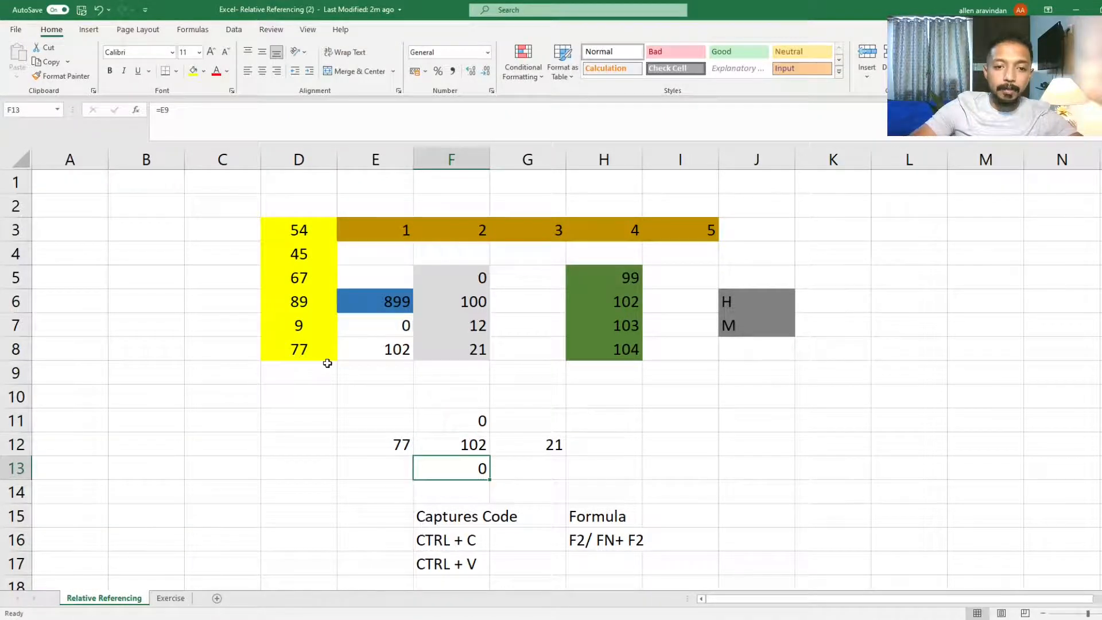
pyautogui.press('Up')
pyautogui.press('F2')
pyautogui.press('Escape')
pyautogui.press('Down')
pyautogui.press('F2')
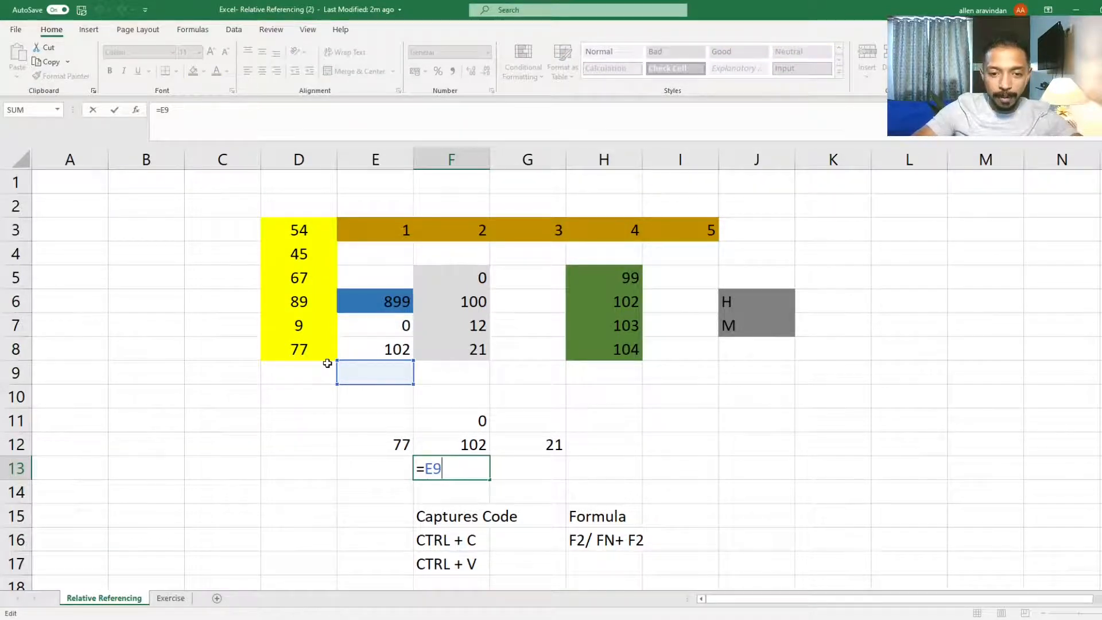
# Step: Display the formula in cell F12 again and examine where its referenced cell lies relative to it
pyautogui.press('Escape')
pyautogui.press('Up')
pyautogui.press('F2')
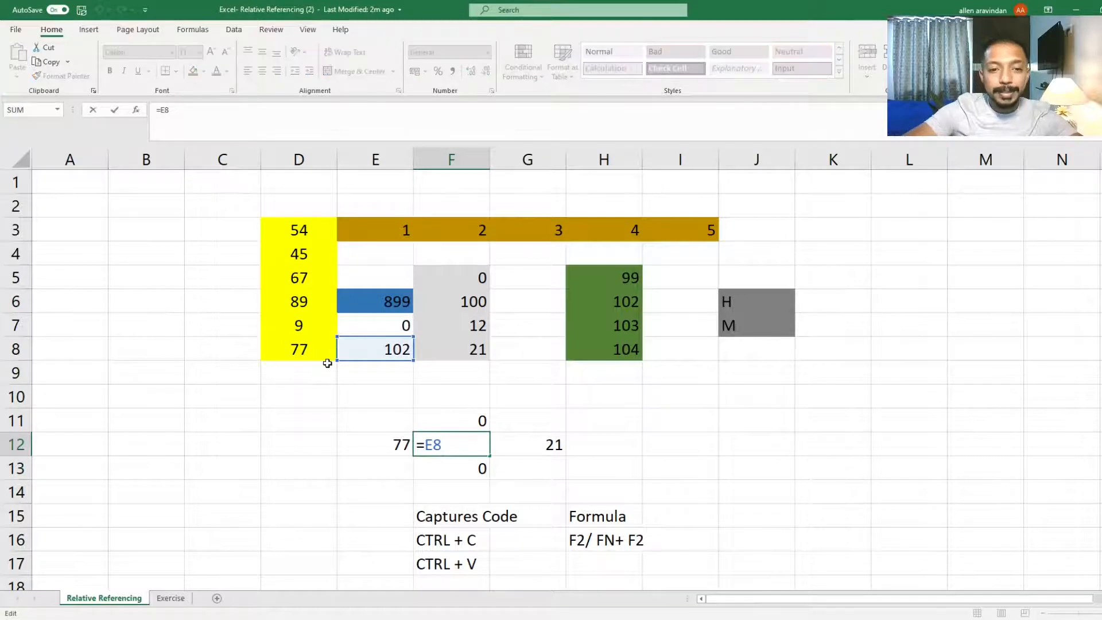
pyautogui.press('Escape')
pyautogui.press('F2')
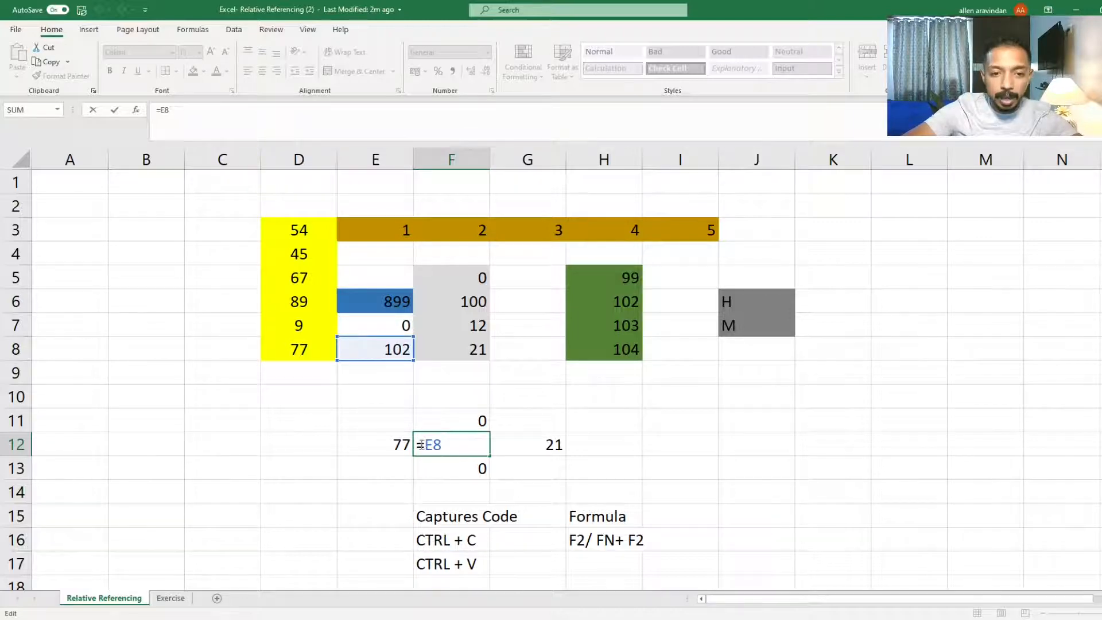
pyautogui.hotkey('ctrl', 'Return')
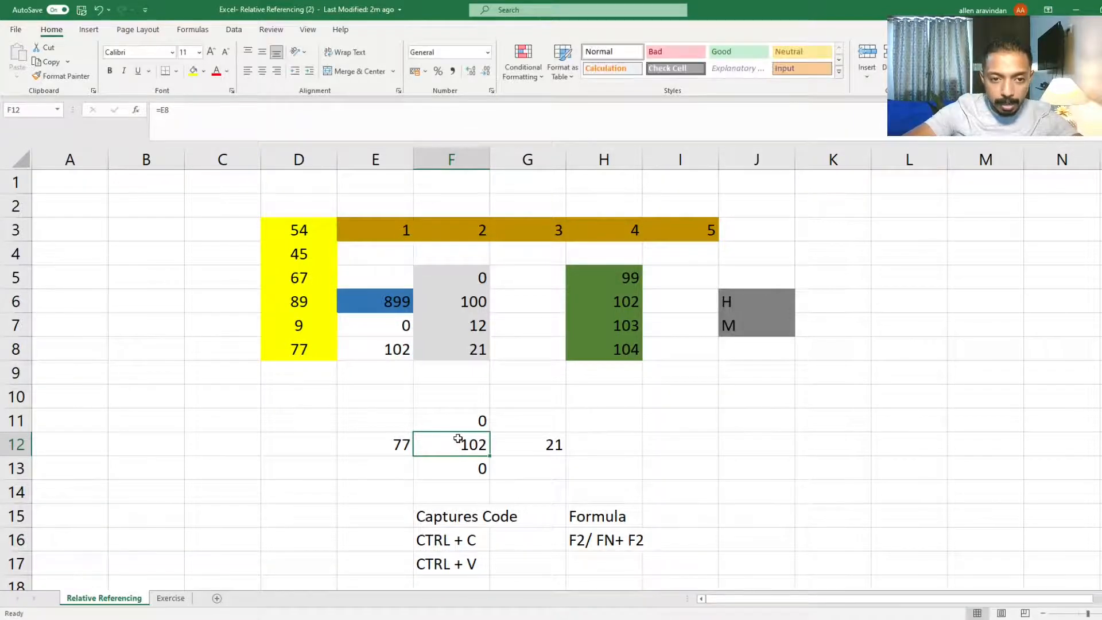
pyautogui.press('F2')
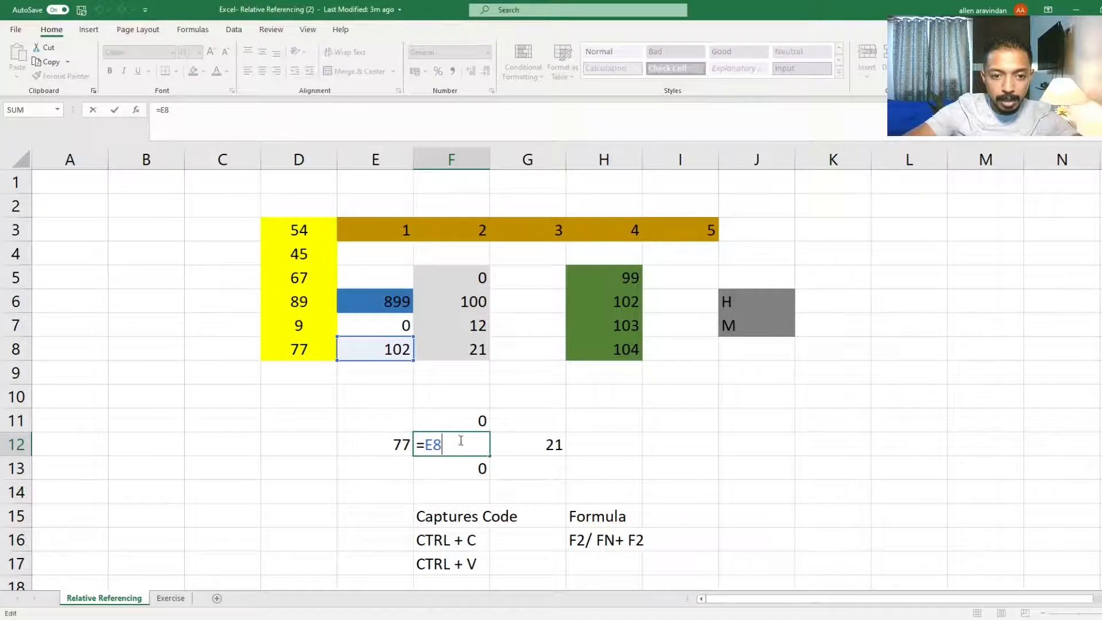
pyautogui.press('Escape')
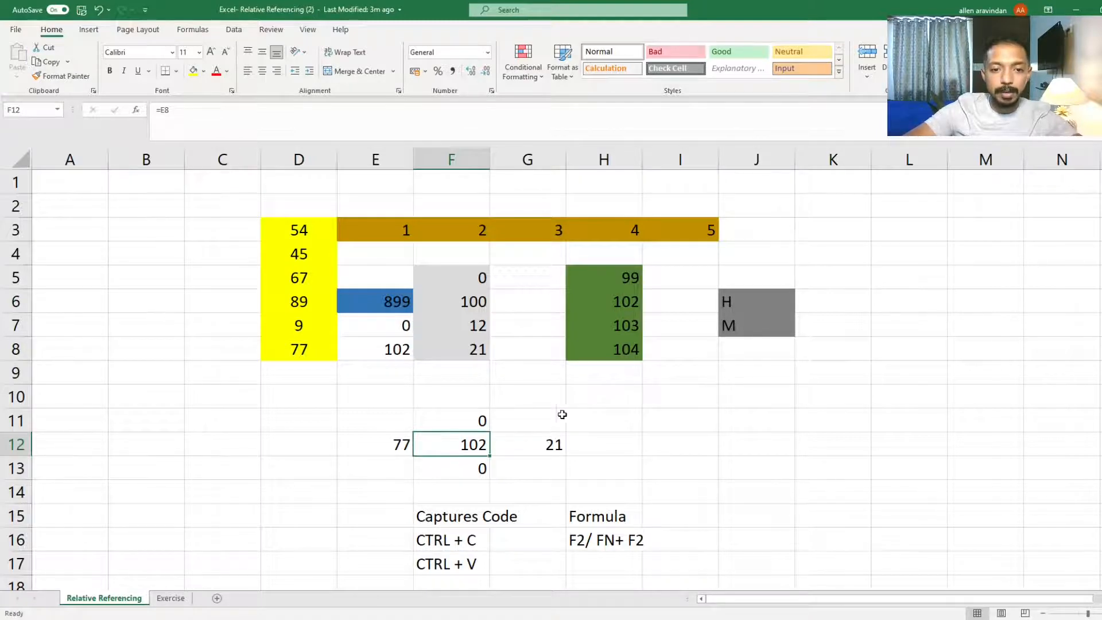
# Step: Trace the path from cell F12 up column F to F8 and one cell left to E8
pyautogui.click(469, 421)
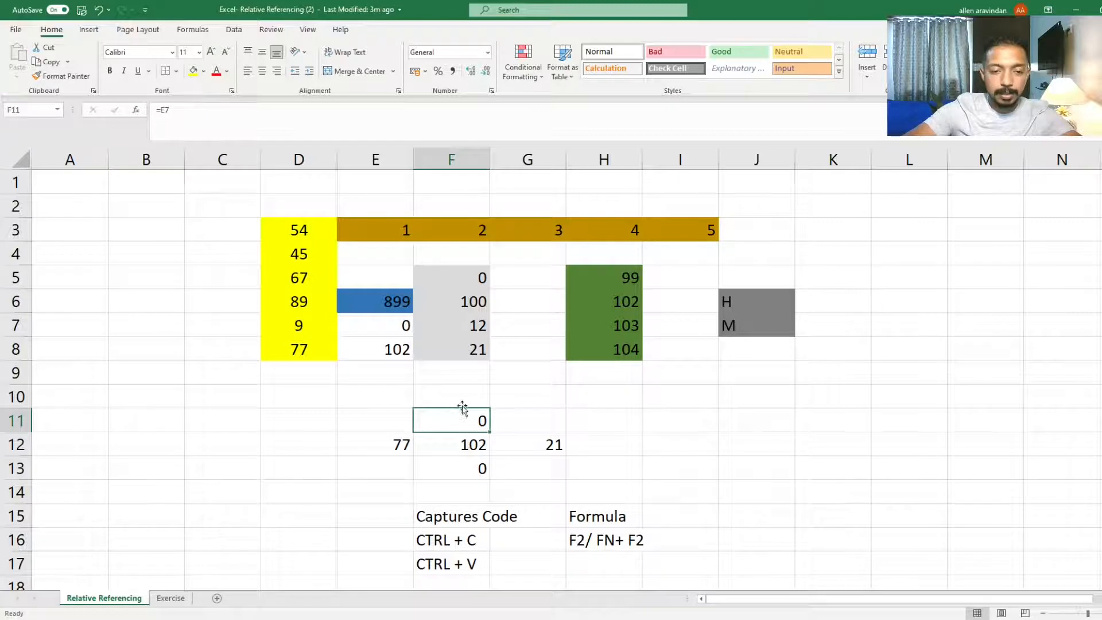
pyautogui.click(473, 444)
pyautogui.click(408, 351)
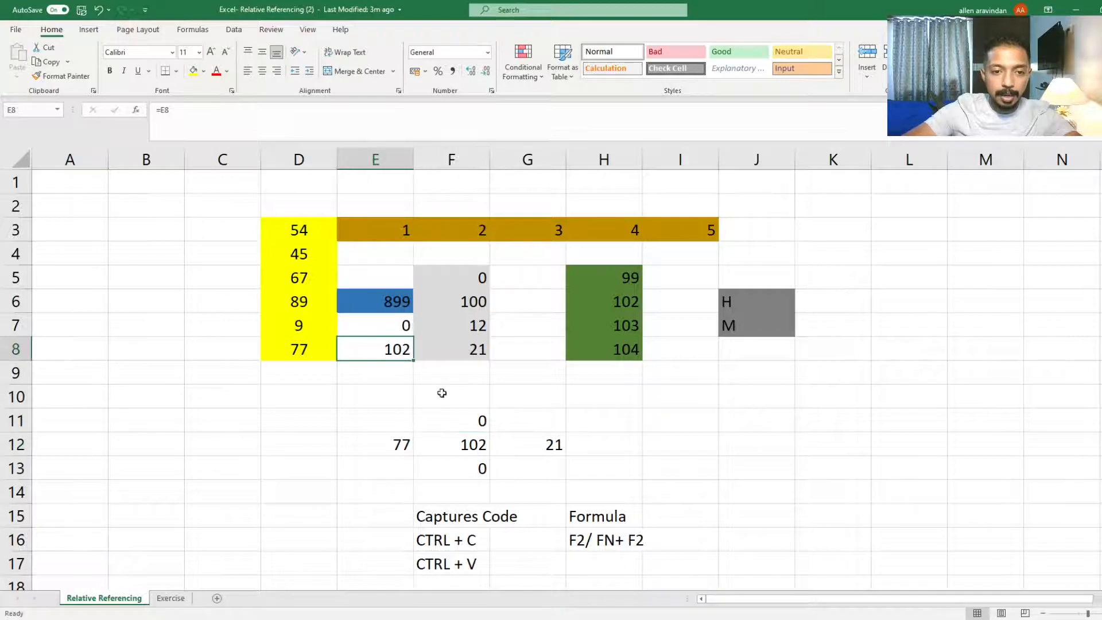
pyautogui.click(468, 426)
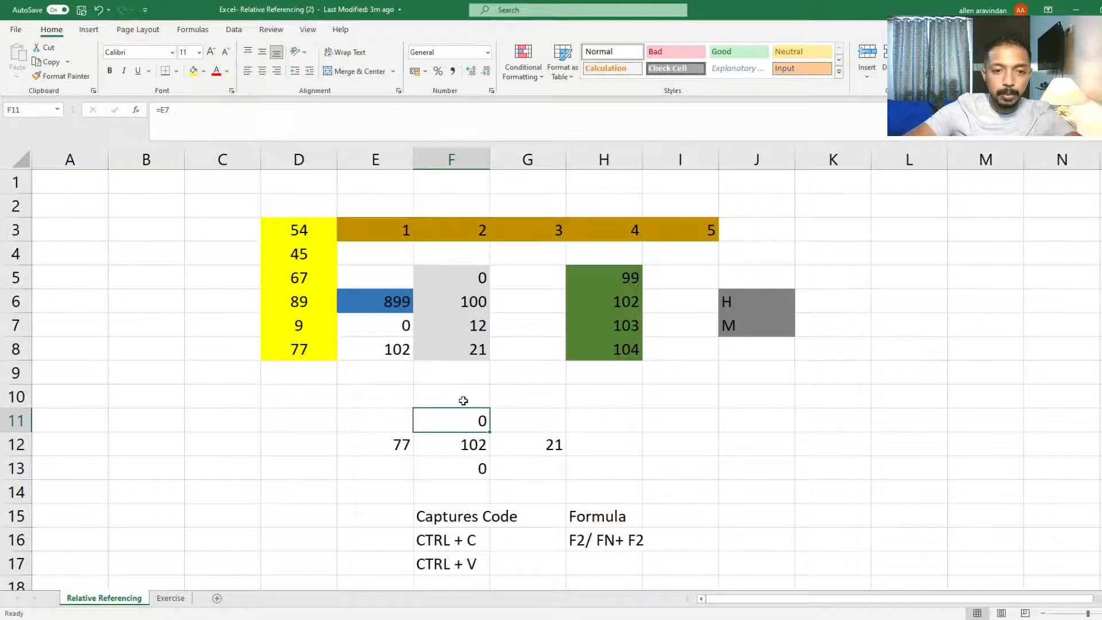
pyautogui.click(463, 400)
pyautogui.click(460, 372)
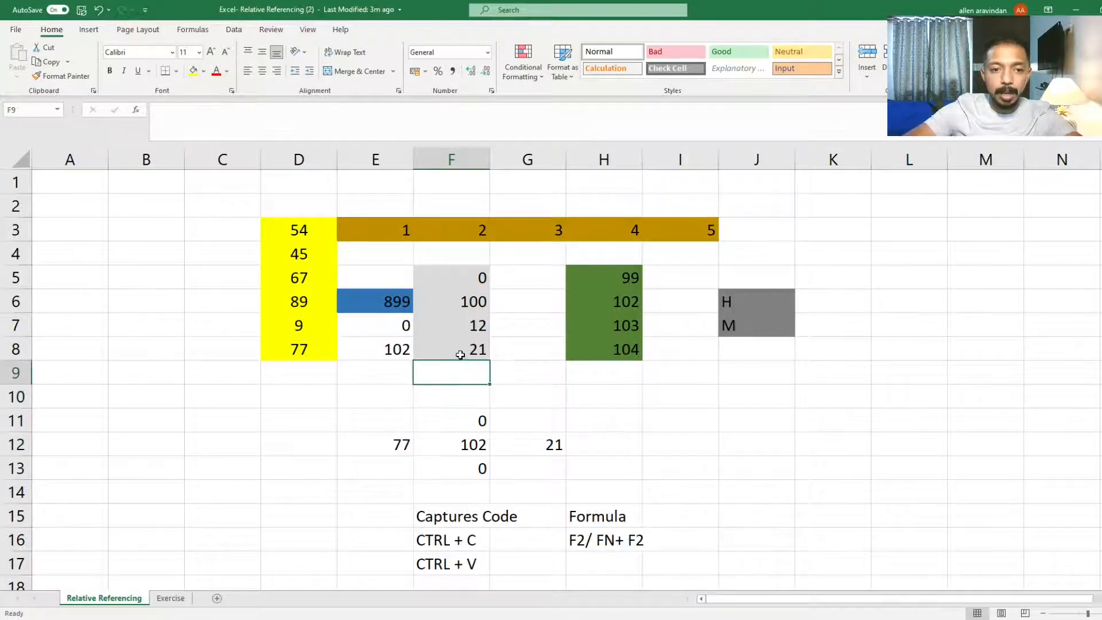
pyautogui.click(460, 354)
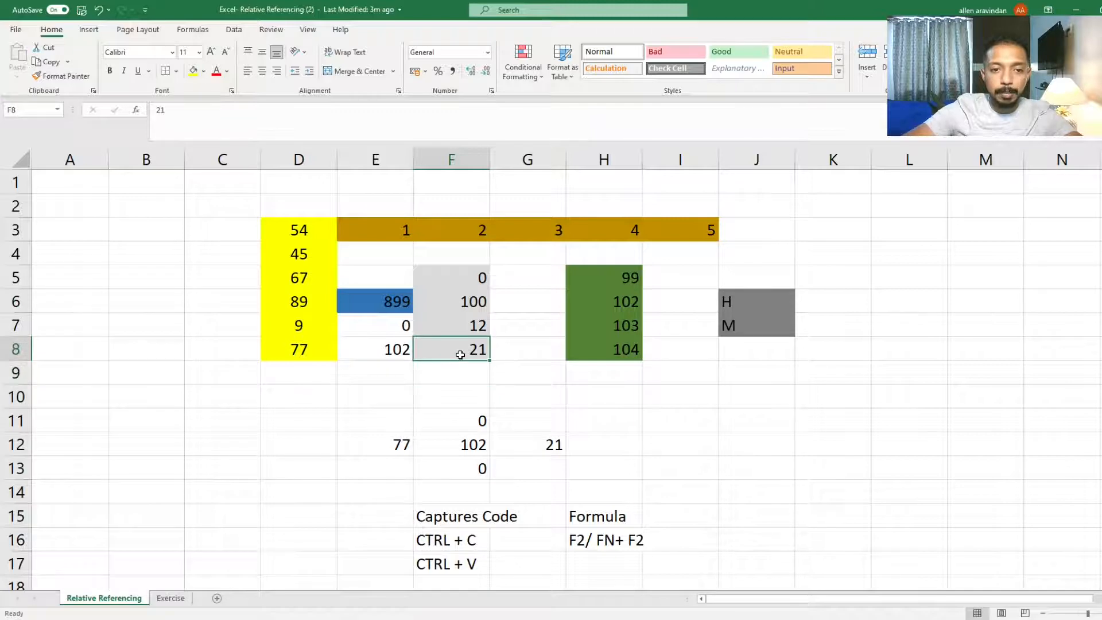
pyautogui.click(408, 350)
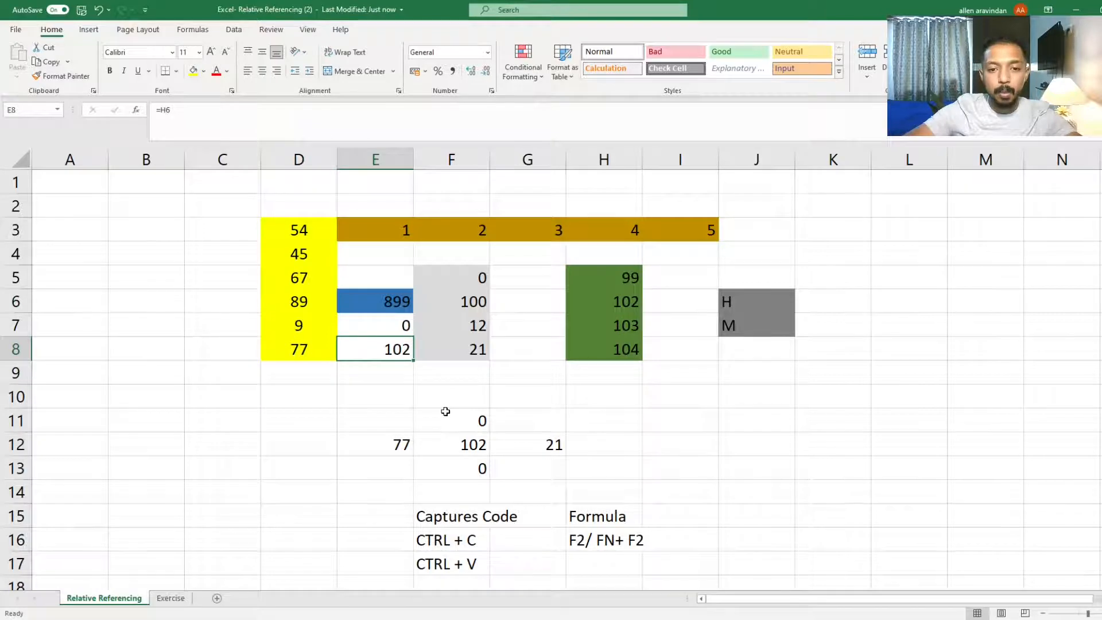
# Step: Enter the label "Code" in cell D15 and the note "4 Step Up 1 Step Left" in cell D16 below it
pyautogui.click(440, 492)
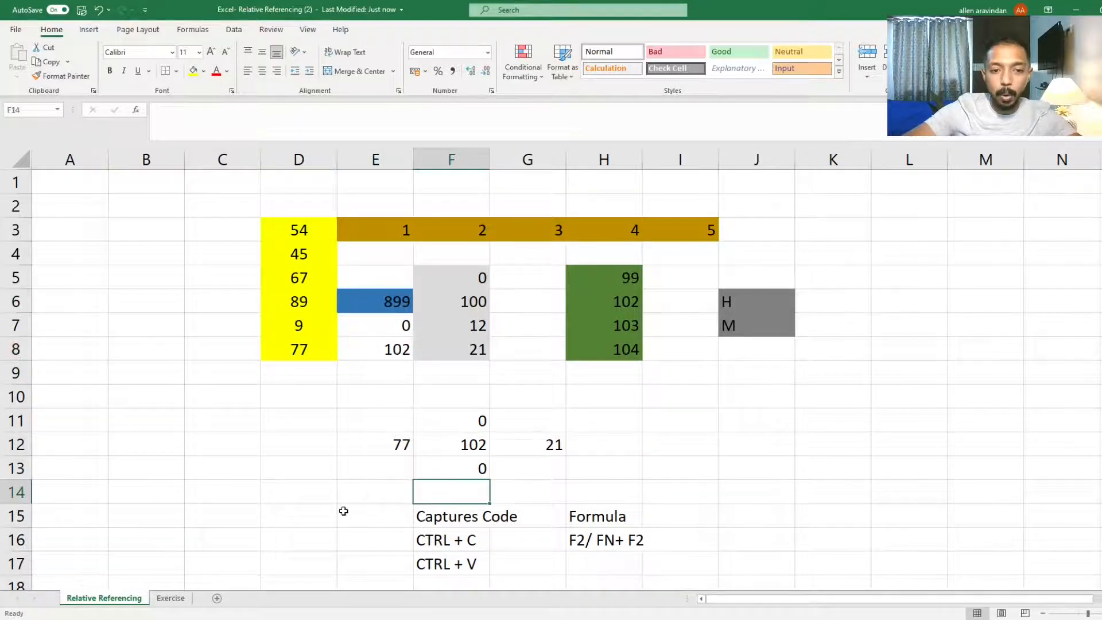
pyautogui.click(296, 511)
pyautogui.write('cODE')
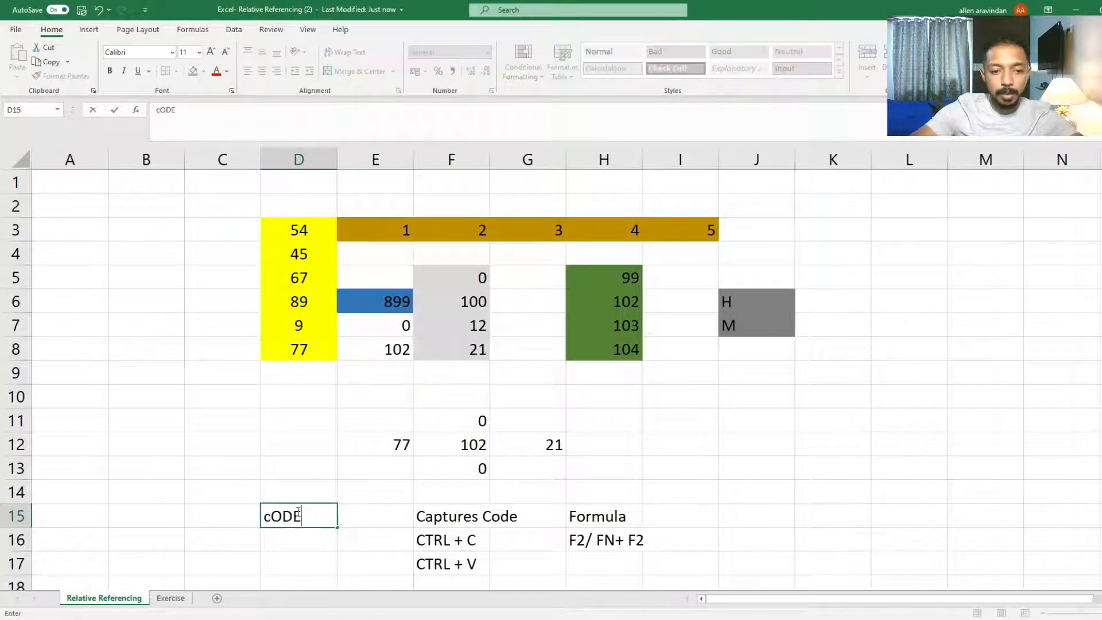
pyautogui.press('Return')
pyautogui.write('4 sT')
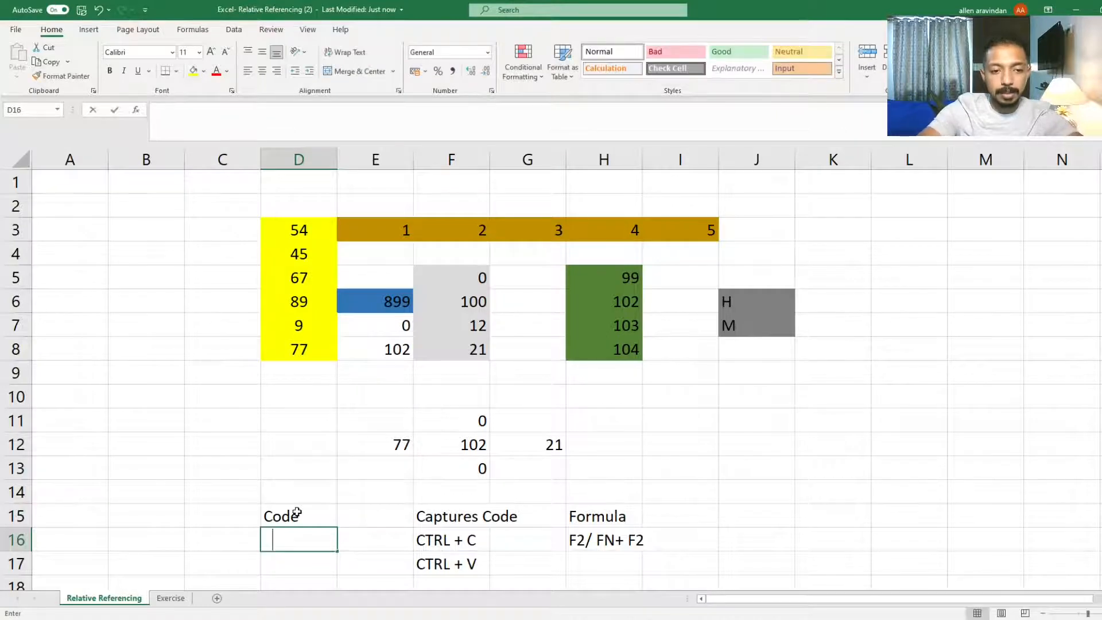
pyautogui.press('BackSpace')
pyautogui.press('BackSpace')
pyautogui.write('S')
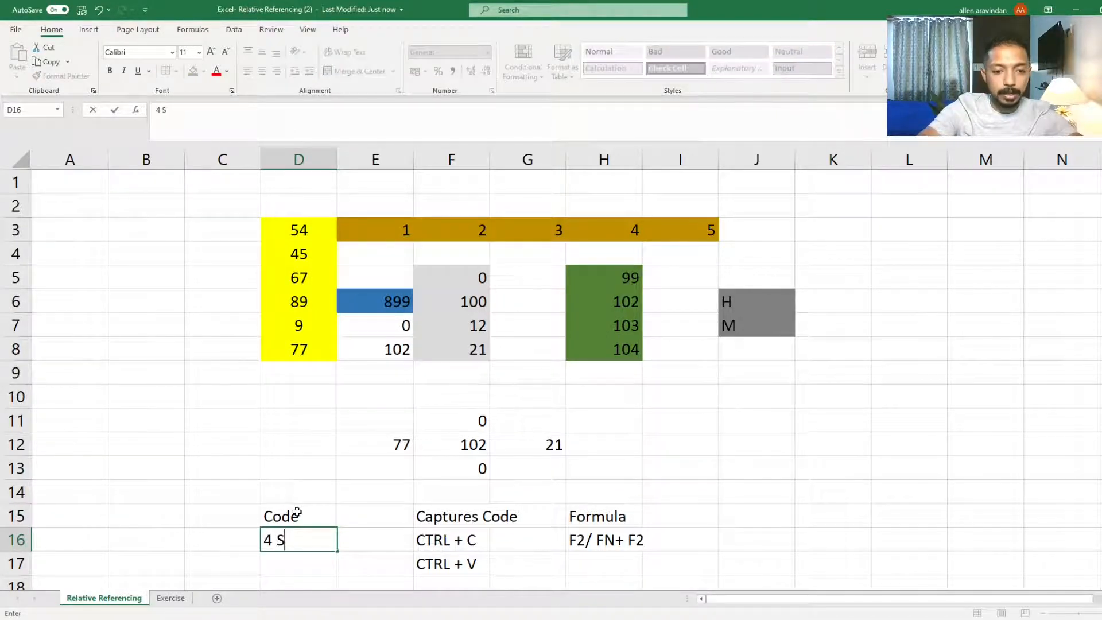
pyautogui.write('tep')
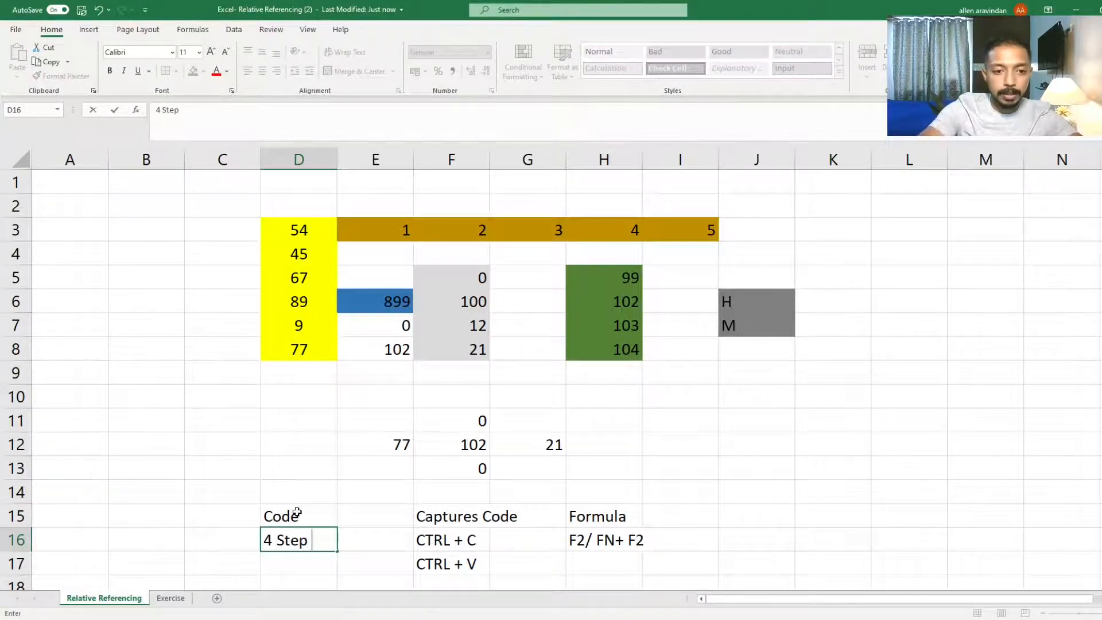
pyautogui.write(' Up 1')
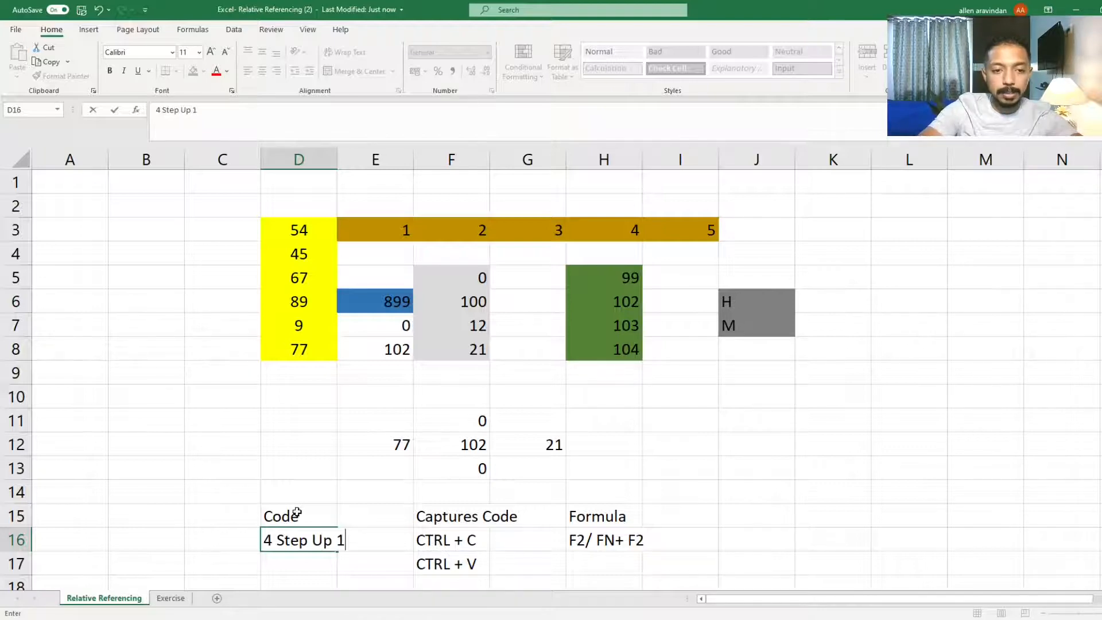
pyautogui.write(' Step Left')
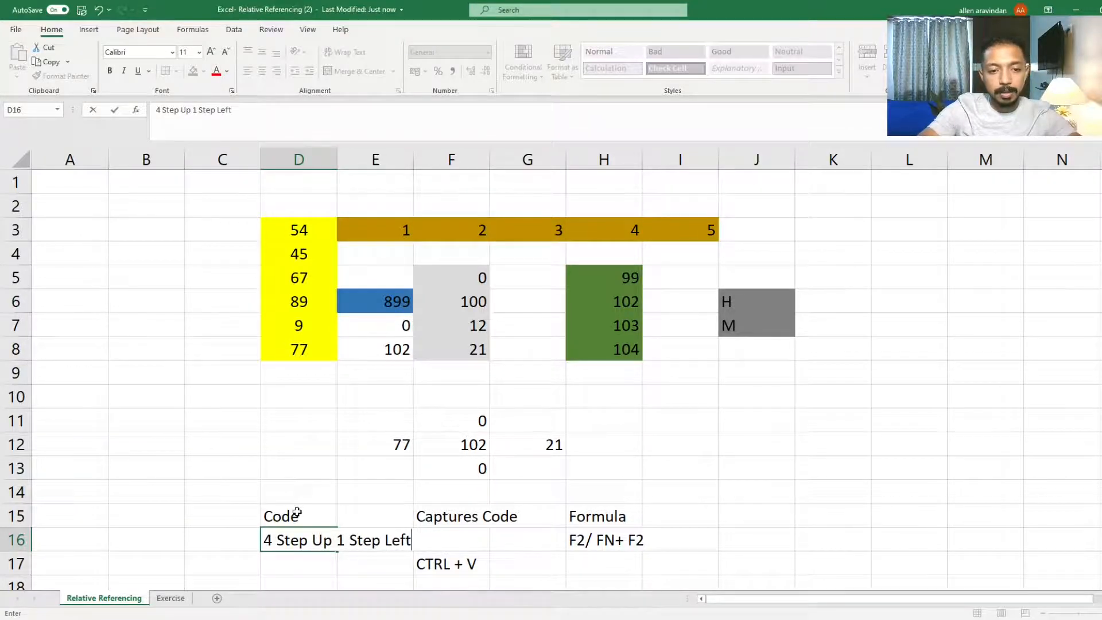
pyautogui.press('Return')
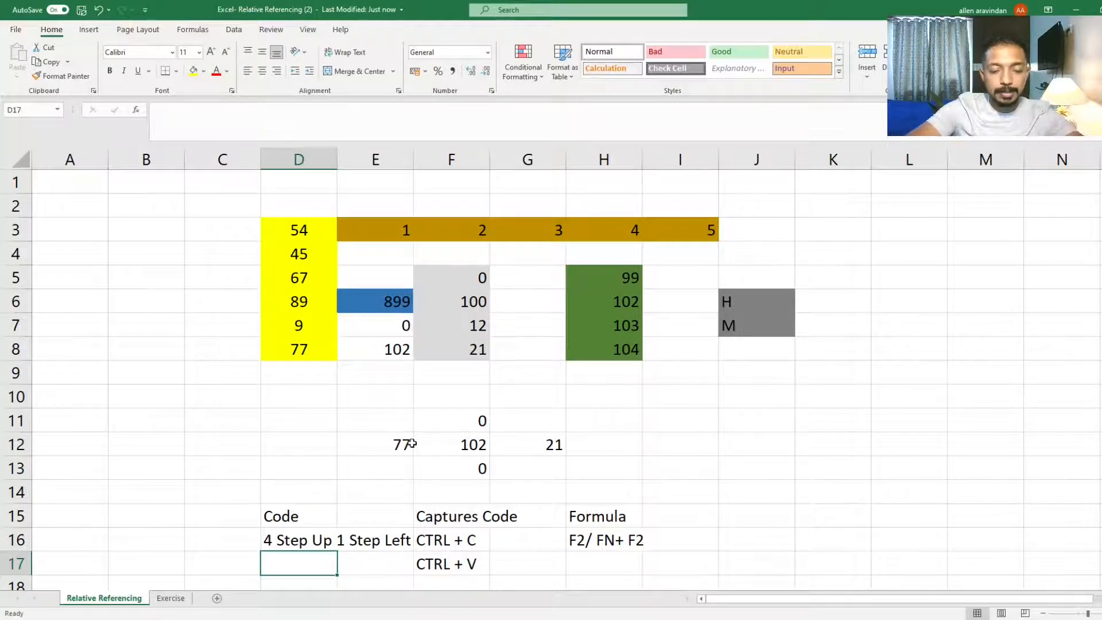
# Step: Trace the path from cell G12 up four cells to G8 and one cell left to F8
pyautogui.click(542, 443)
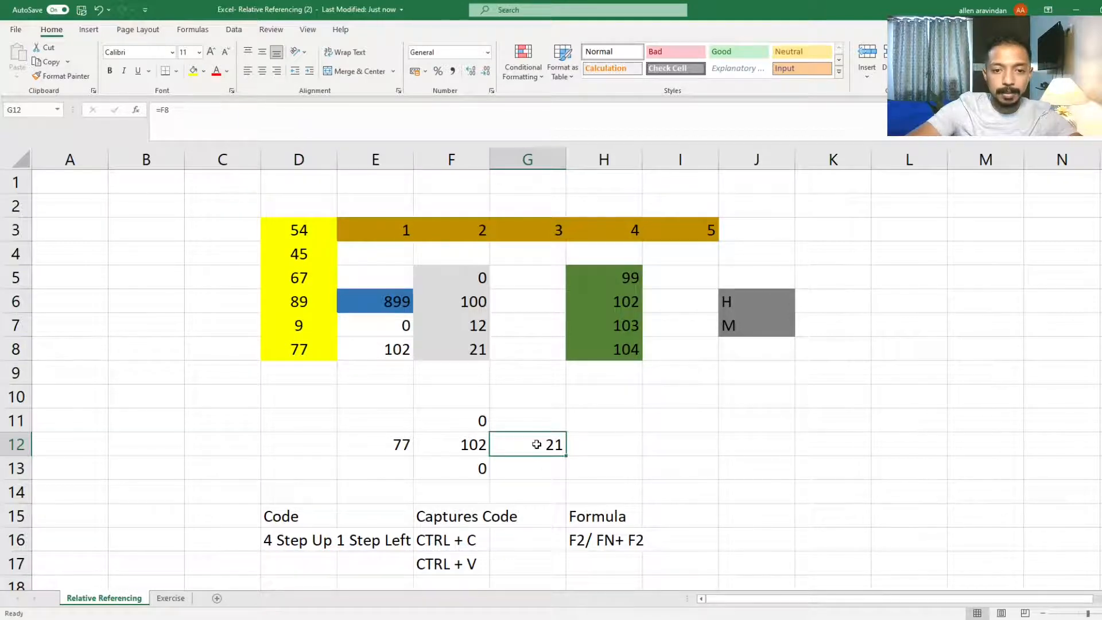
pyautogui.click(538, 423)
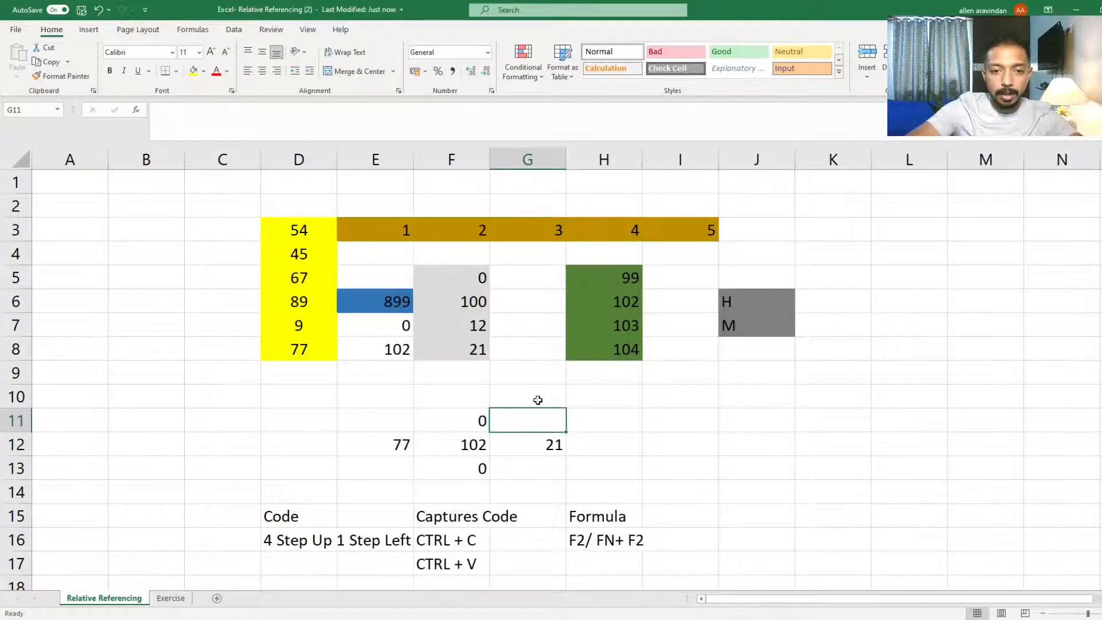
pyautogui.click(536, 392)
pyautogui.click(536, 374)
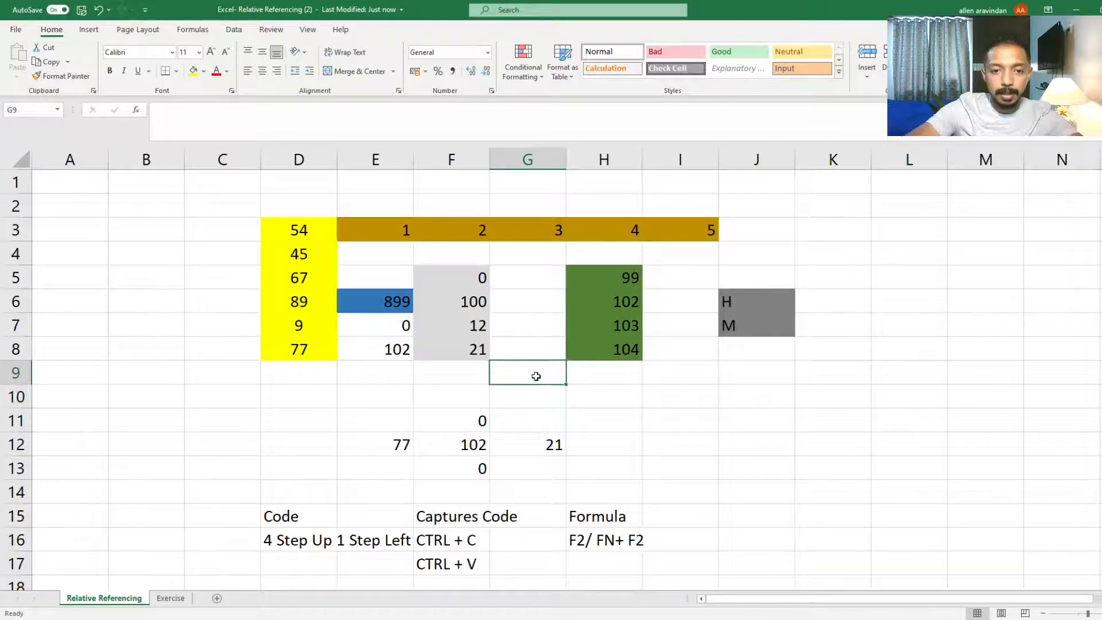
pyautogui.click(532, 350)
pyautogui.click(473, 346)
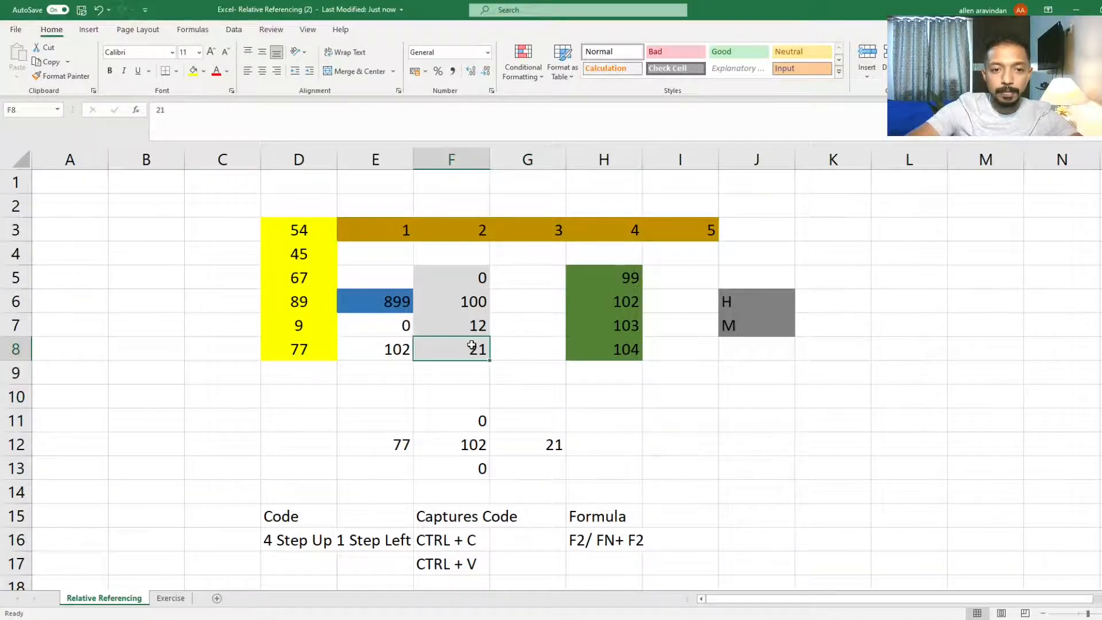
# Step: Trace the path from cell E12 up four cells to E8 and one cell left to D8
pyautogui.click(398, 445)
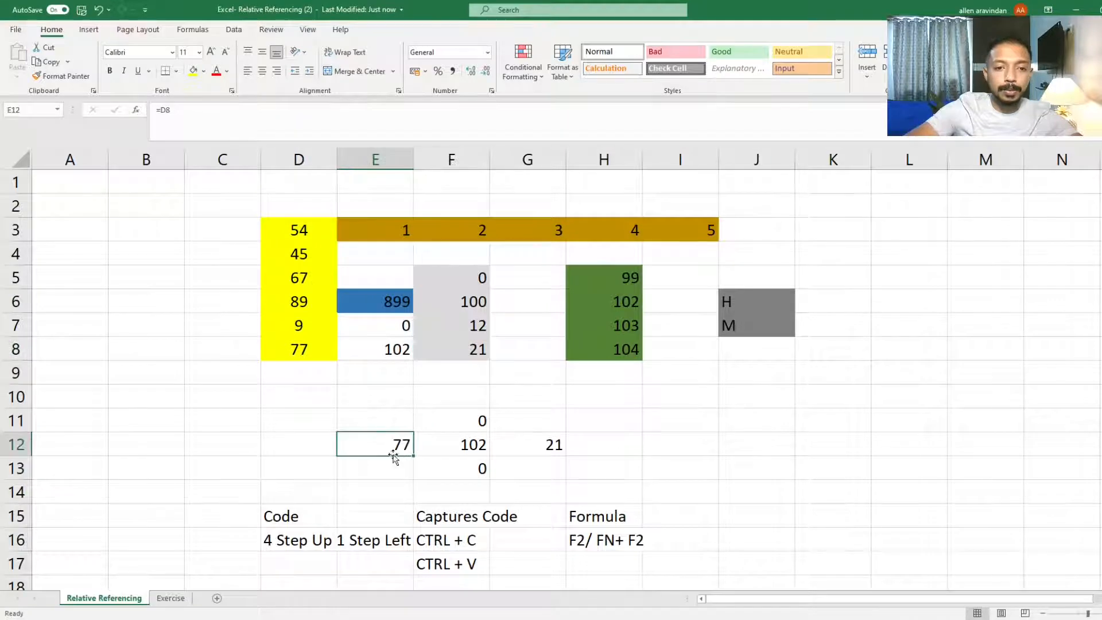
pyautogui.click(388, 424)
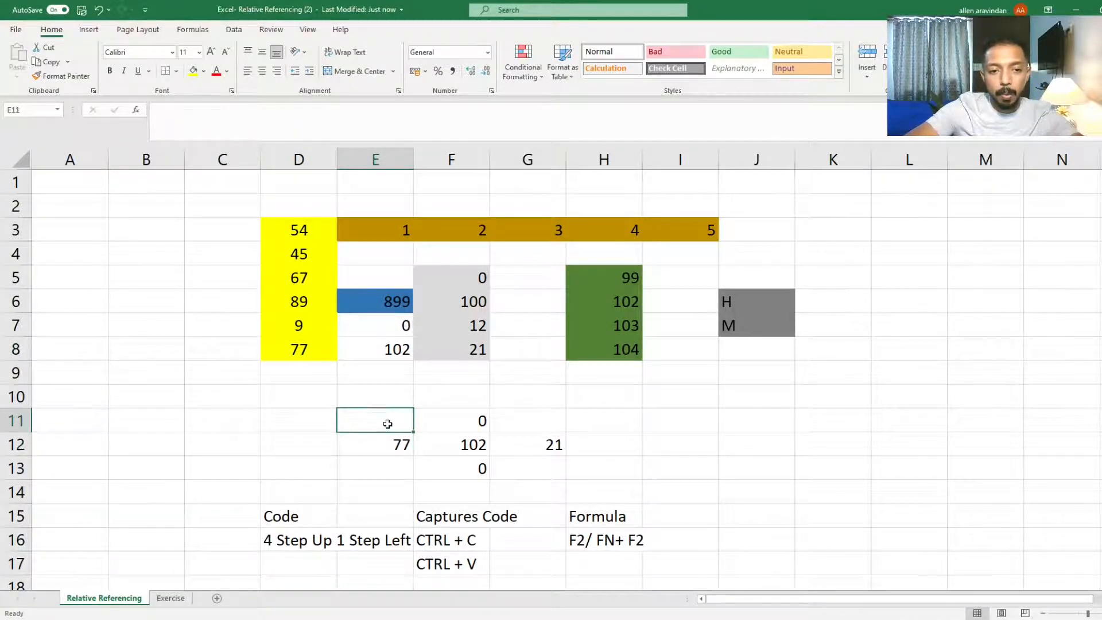
pyautogui.click(389, 393)
pyautogui.click(389, 376)
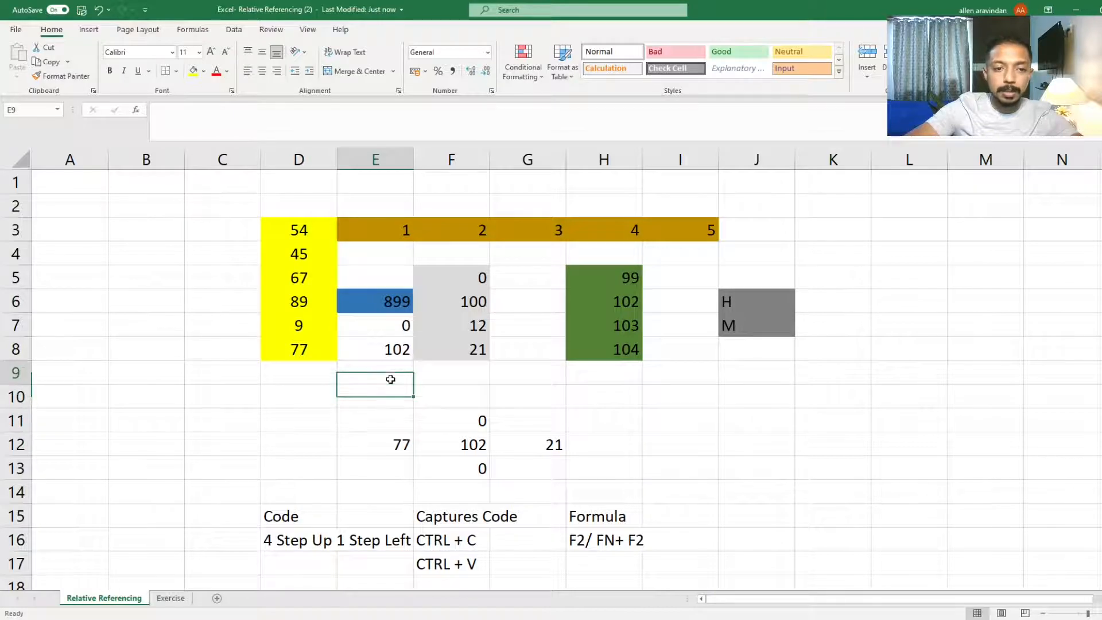
pyautogui.click(390, 351)
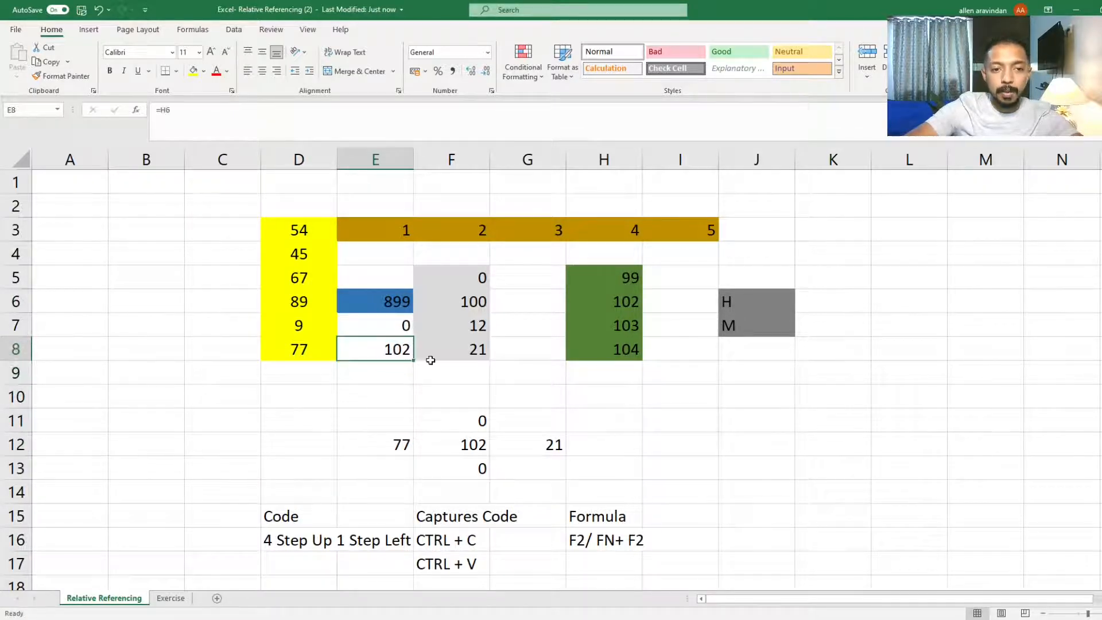
pyautogui.click(301, 347)
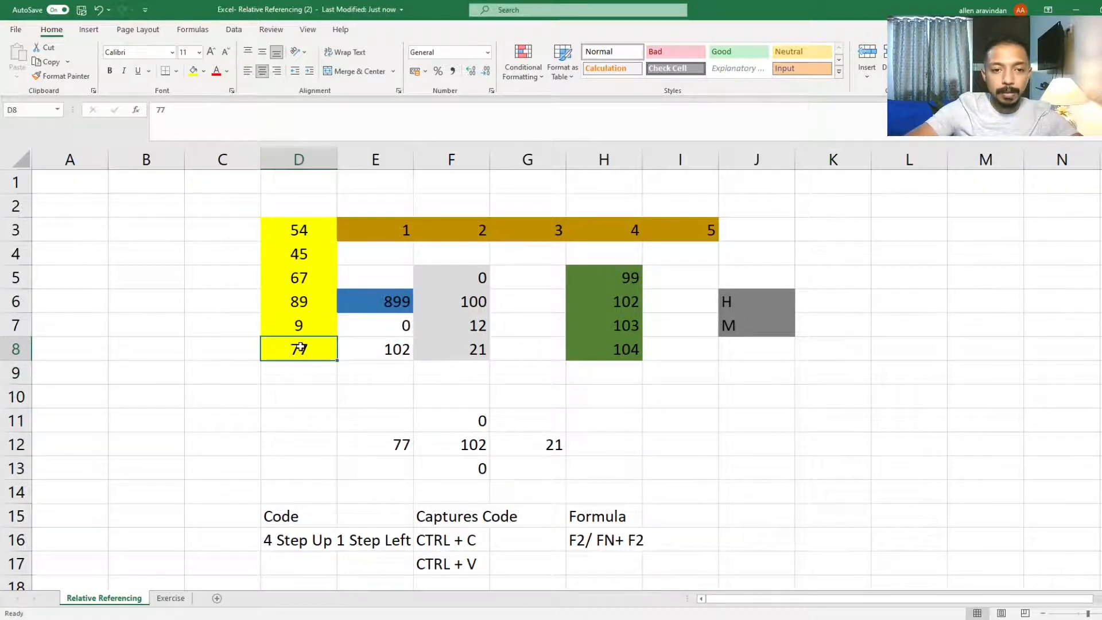
# Step: Trace the path from cell F11 up four cells to F7 and one cell left to E7
pyautogui.click(458, 423)
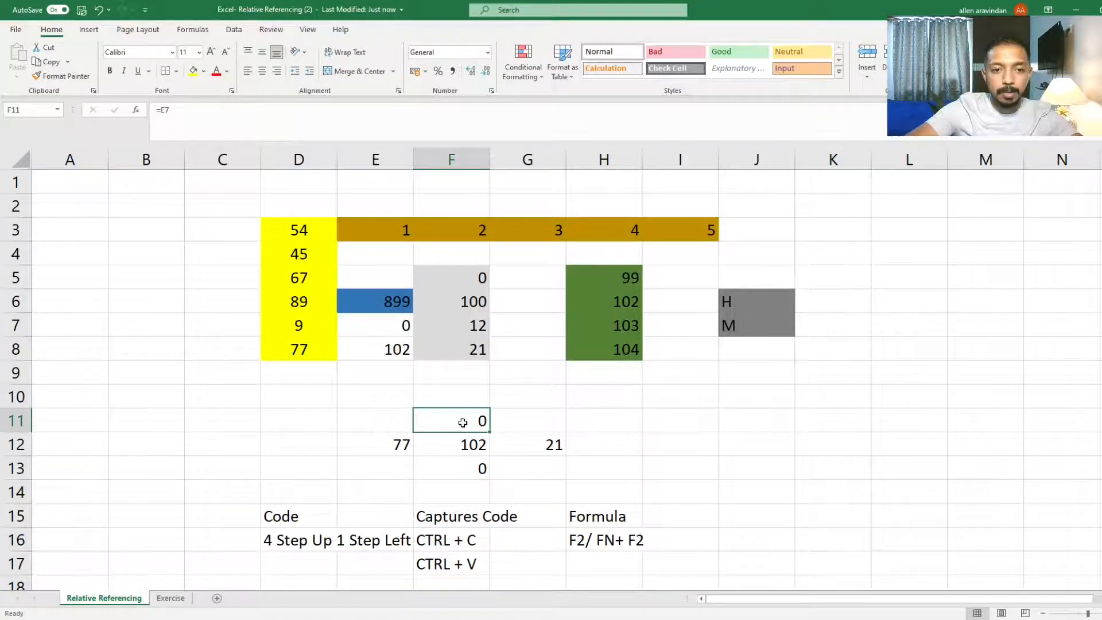
pyautogui.click(457, 390)
pyautogui.click(457, 376)
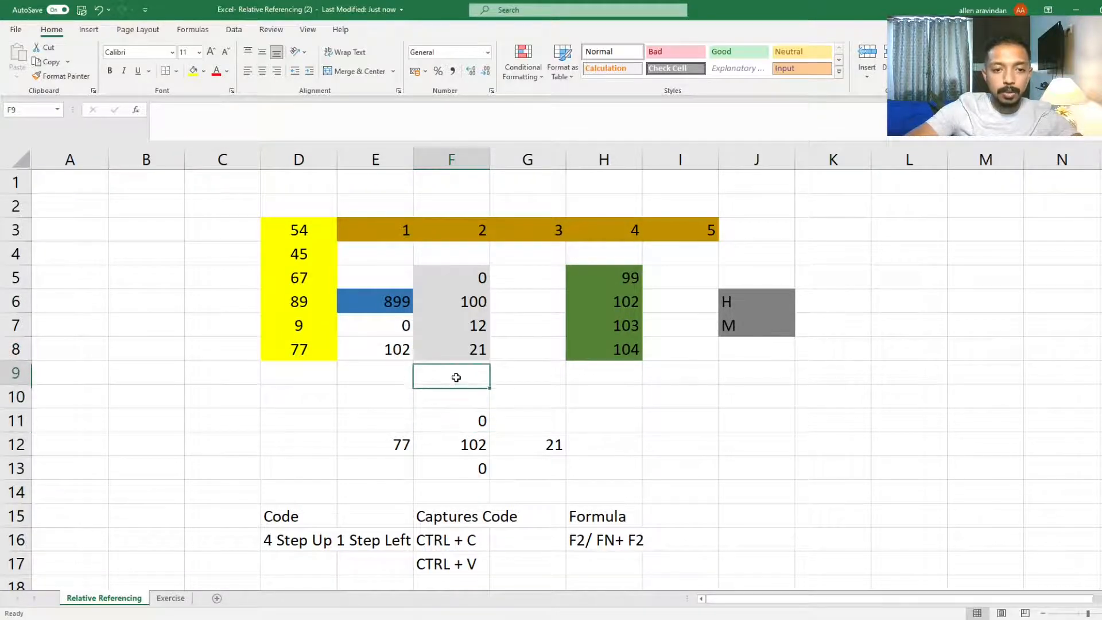
pyautogui.click(458, 352)
pyautogui.click(461, 332)
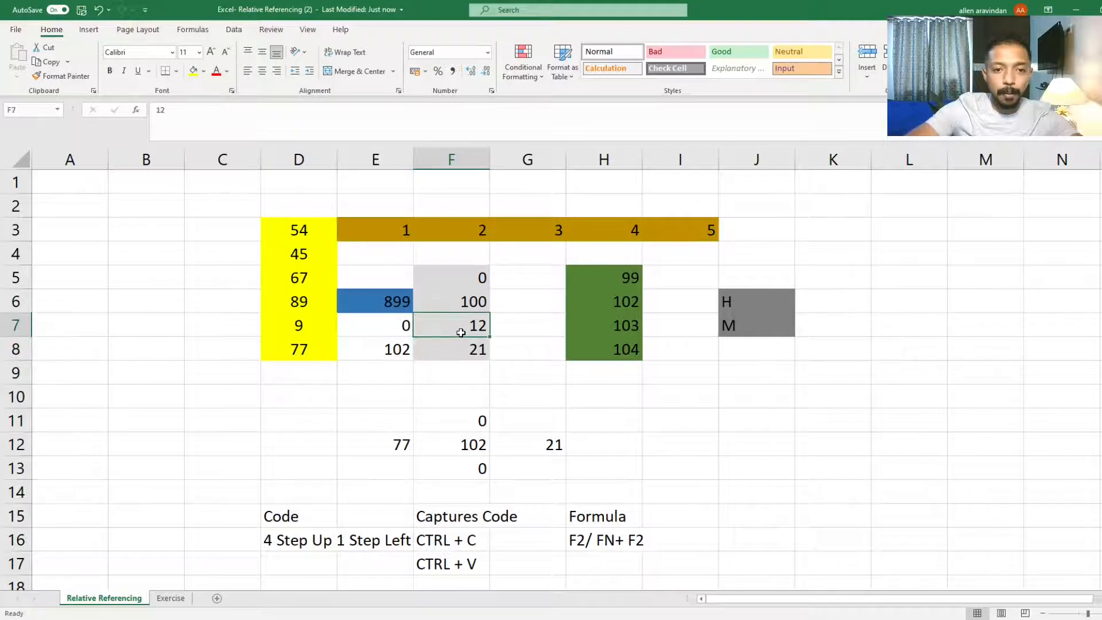
pyautogui.click(399, 322)
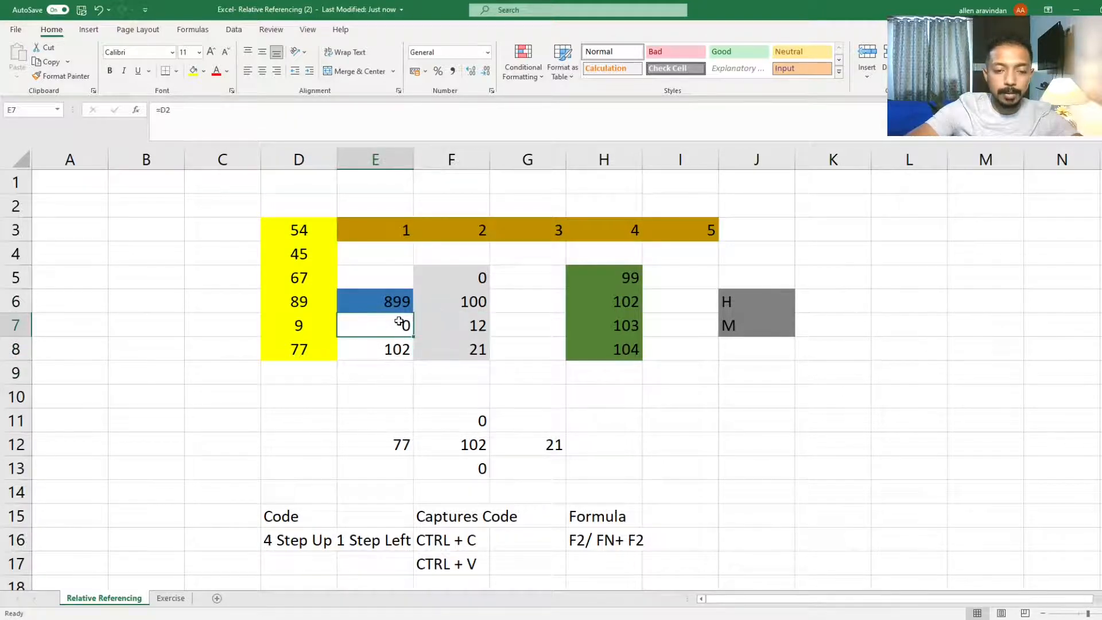
# Step: Trace the path from cell F13 up four cells to F9 and one cell left to E9
pyautogui.click(456, 466)
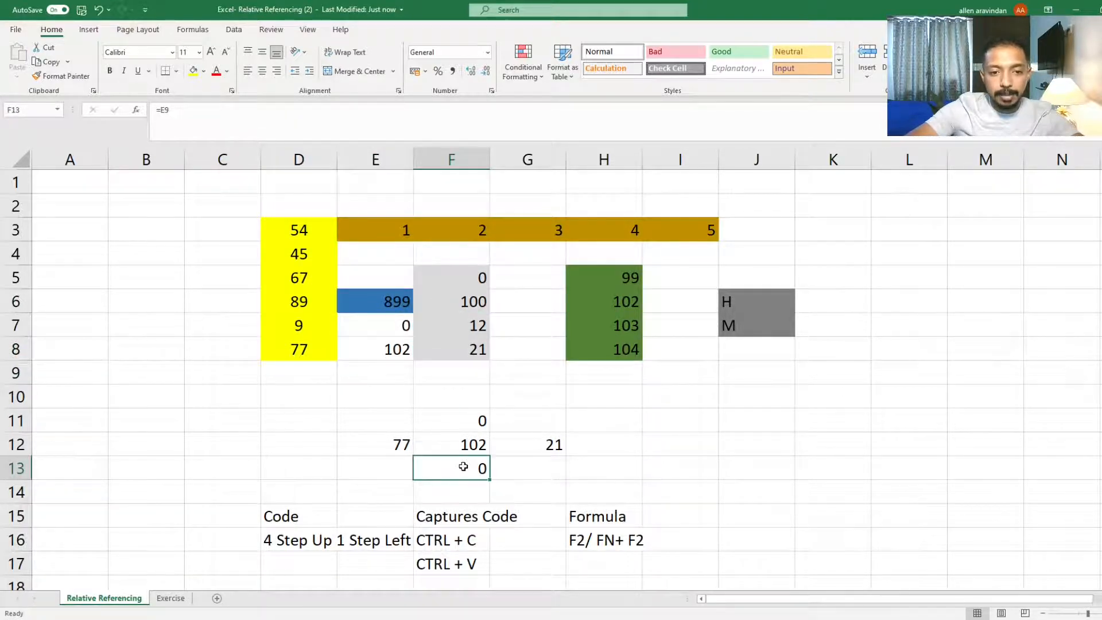
pyautogui.click(460, 443)
pyautogui.click(460, 420)
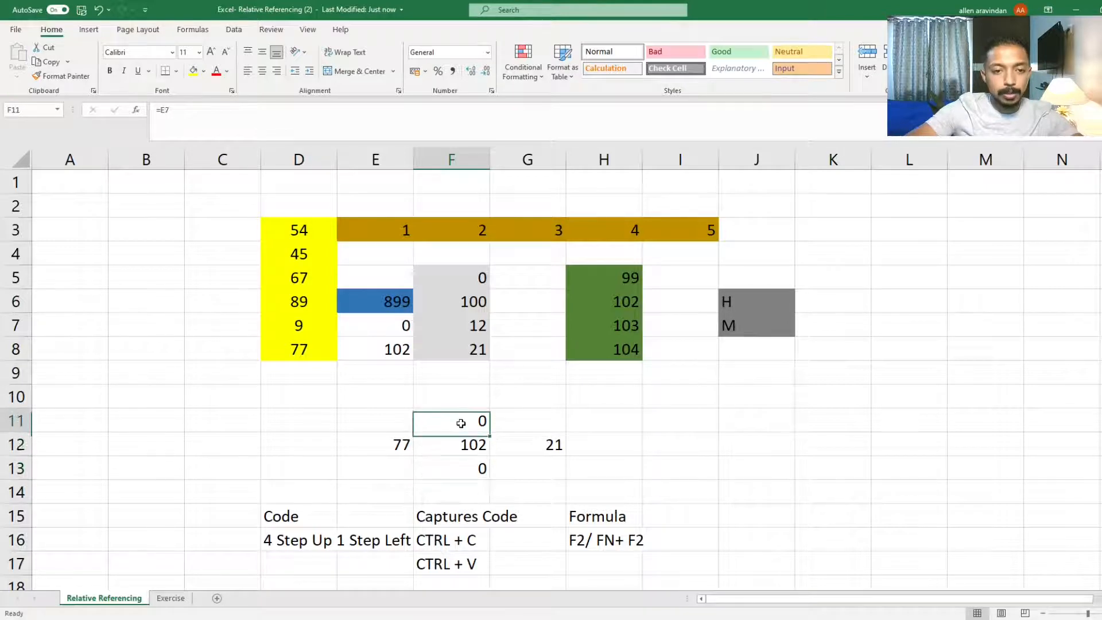
pyautogui.click(461, 400)
pyautogui.click(457, 373)
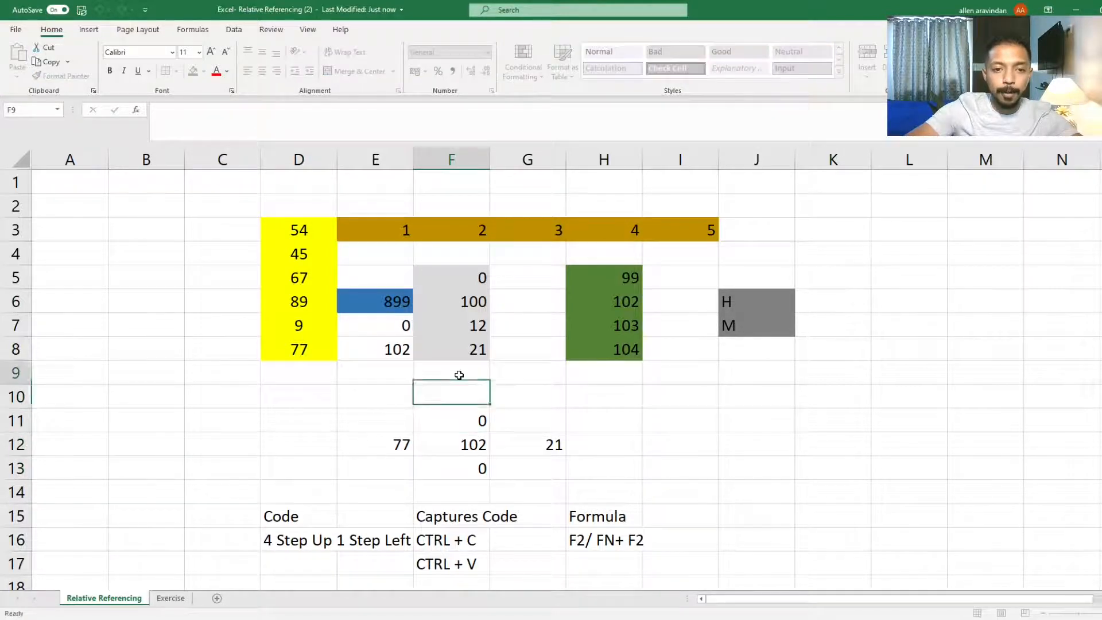
pyautogui.click(396, 367)
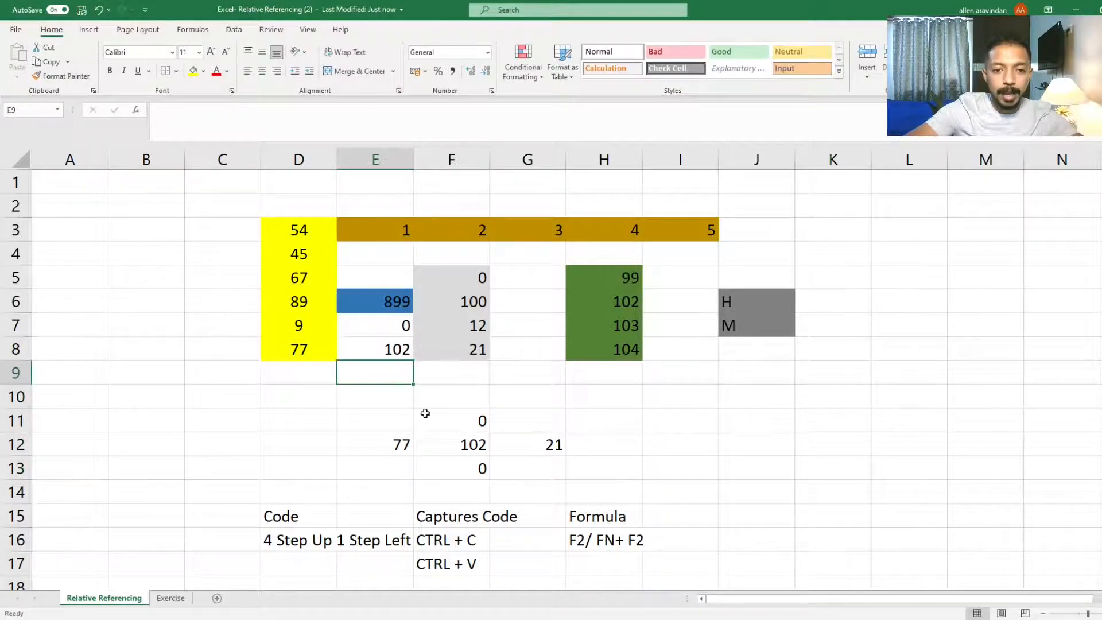
# Step: Display the formula in cell F13 and examine which cell it references
pyautogui.click(460, 472)
pyautogui.write('=E9')
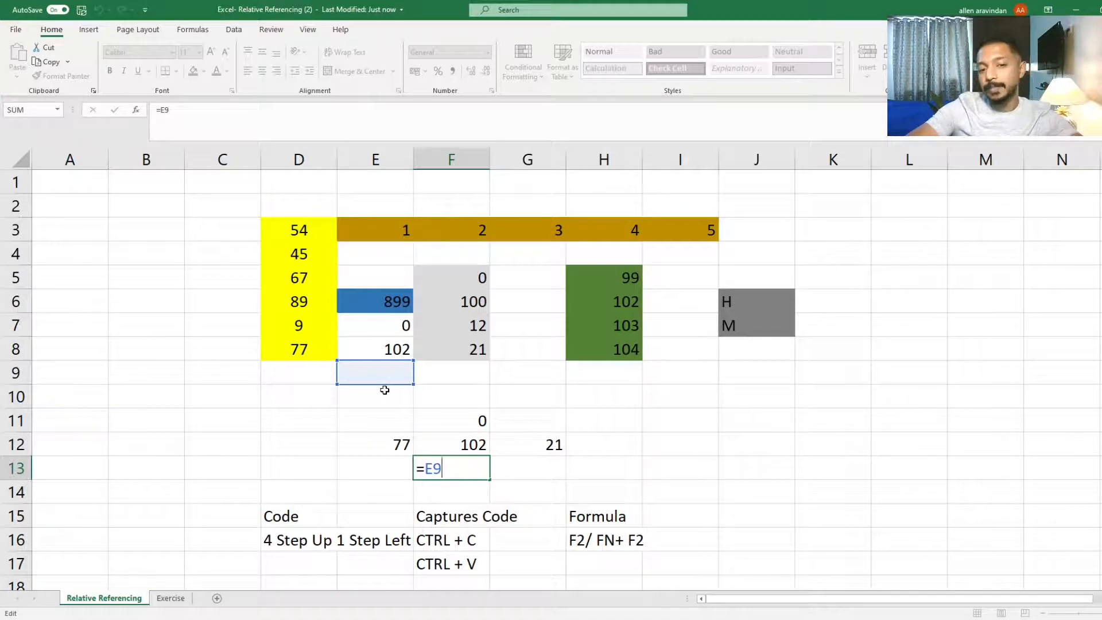
pyautogui.hotkey('ctrl', 'Return')
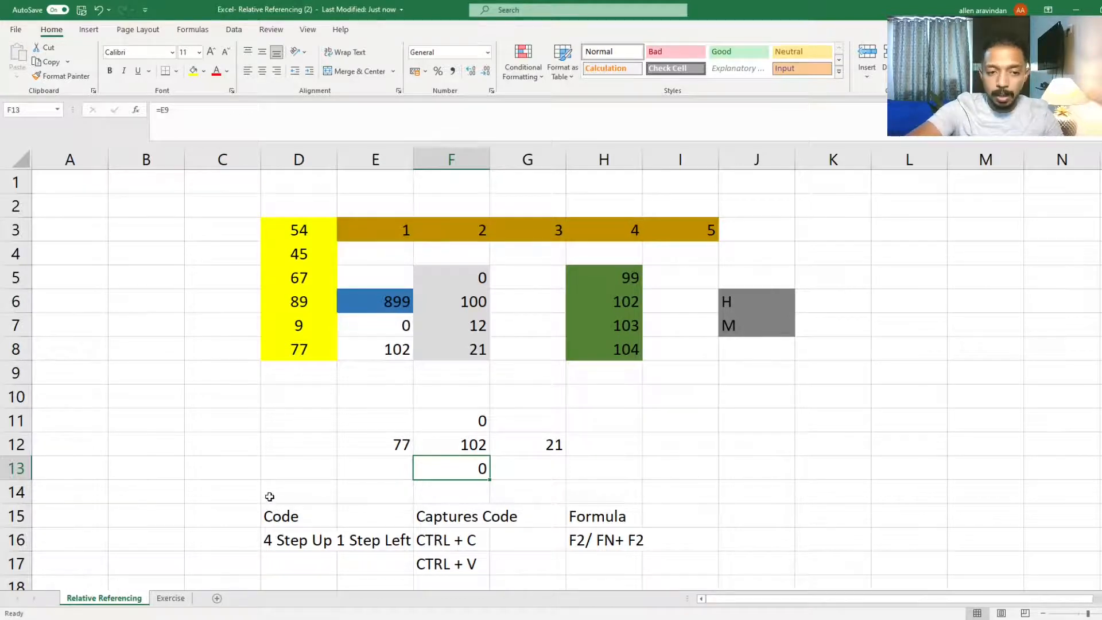
# Step: Clear the code and shortcut notes from the range D14:H17
pyautogui.moveTo(273, 497); pyautogui.dragTo(611, 564)
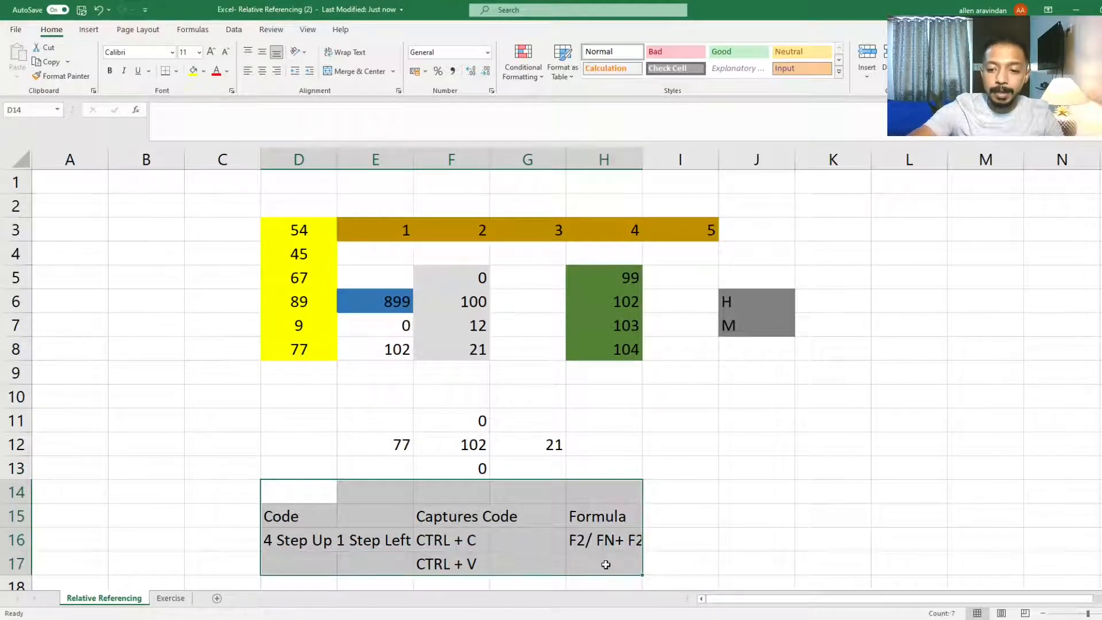
pyautogui.press('Delete')
# Step: Examine the original formula in F12 and compare it with the copied formulas in G12, E12, F11 and F13
pyautogui.click(478, 445)
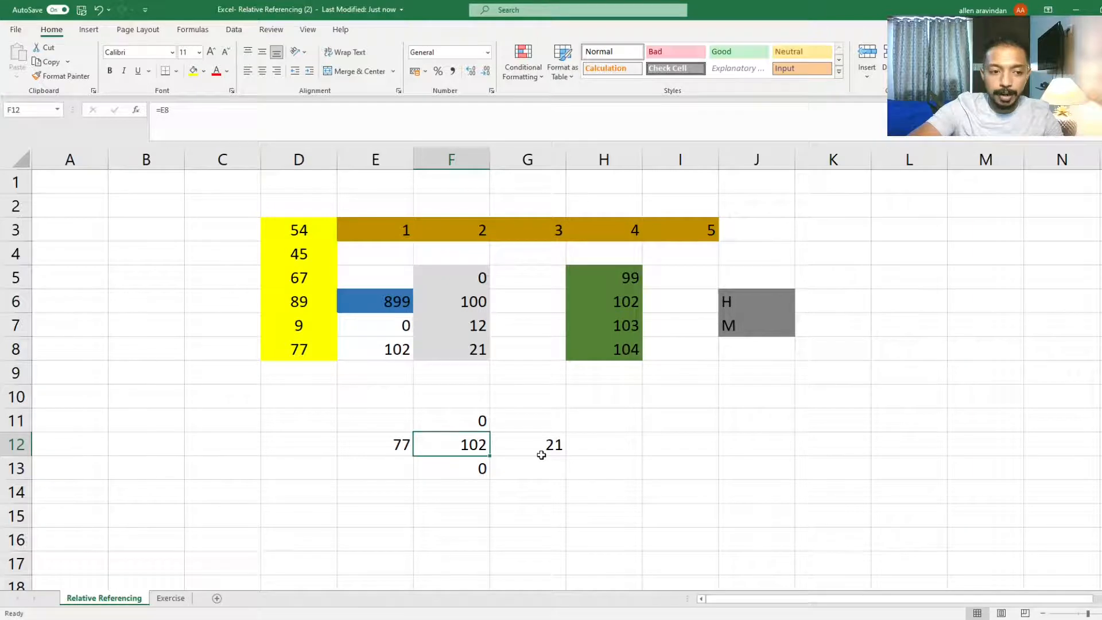
pyautogui.doubleClick(482, 453)
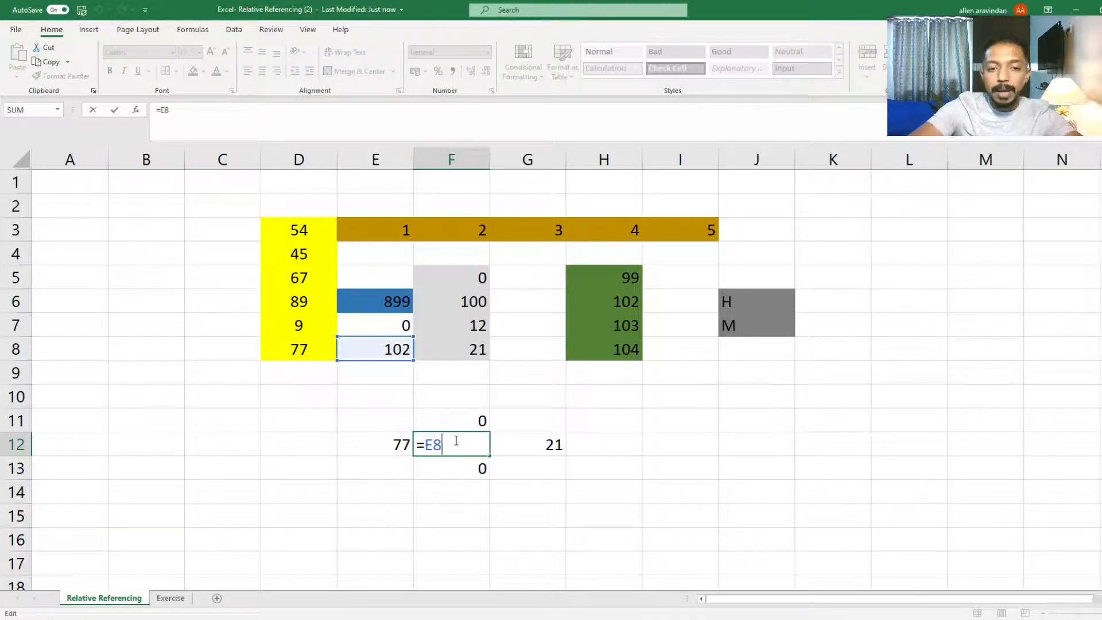
pyautogui.hotkey('ctrl', 'Return')
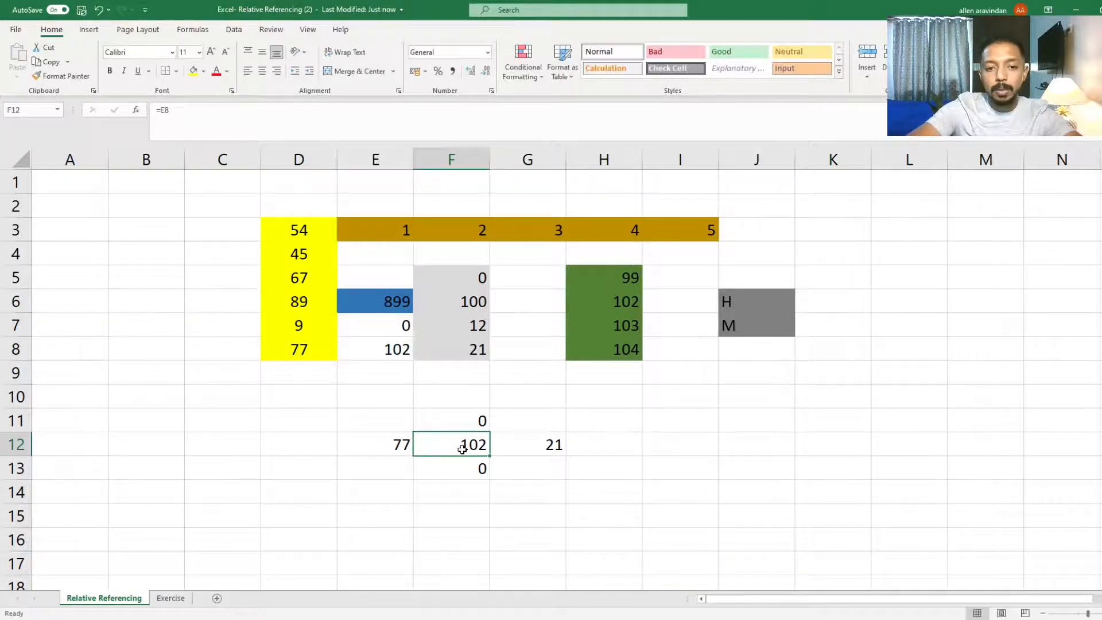
pyautogui.click(533, 445)
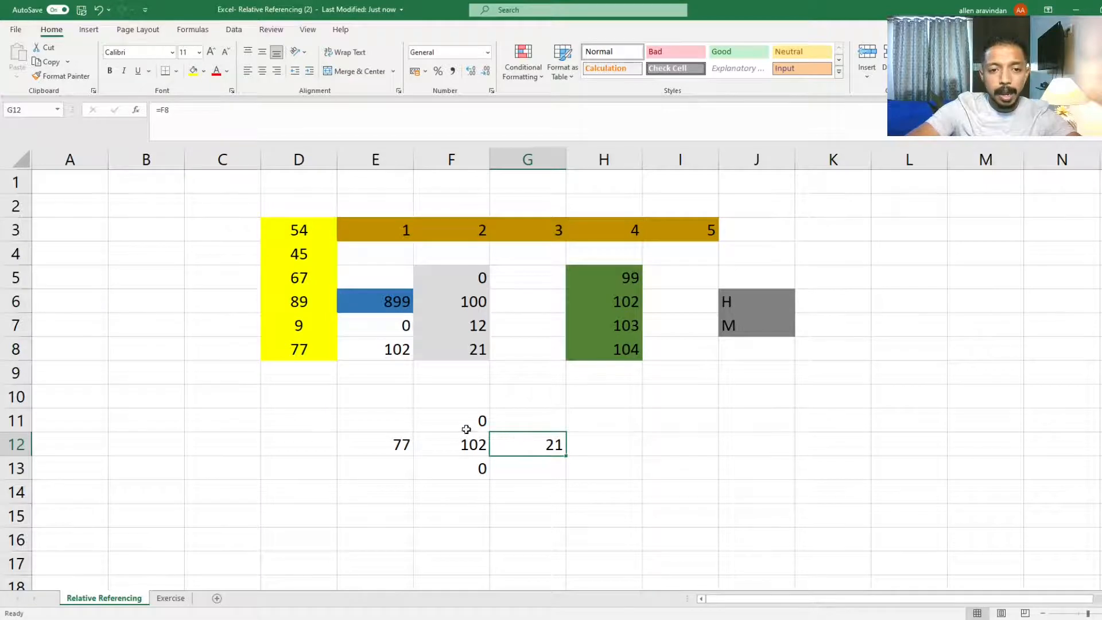
pyautogui.click(400, 443)
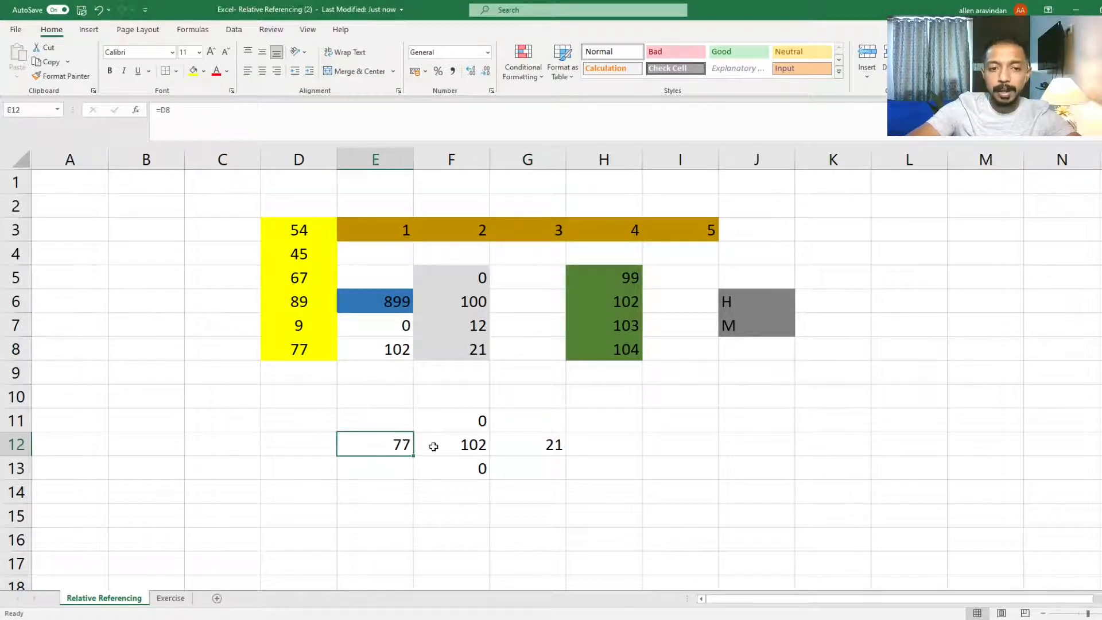
pyautogui.click(466, 422)
pyautogui.click(459, 473)
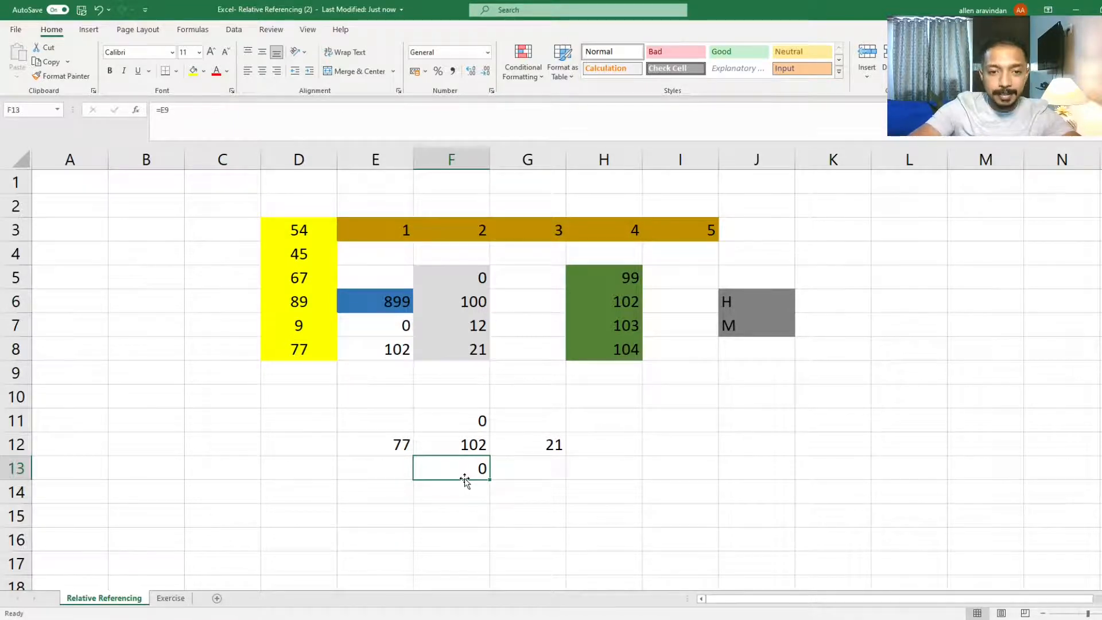
# Step: Display F12's formula and highlight the column letter and the row number of its reference separately
pyautogui.click(471, 443)
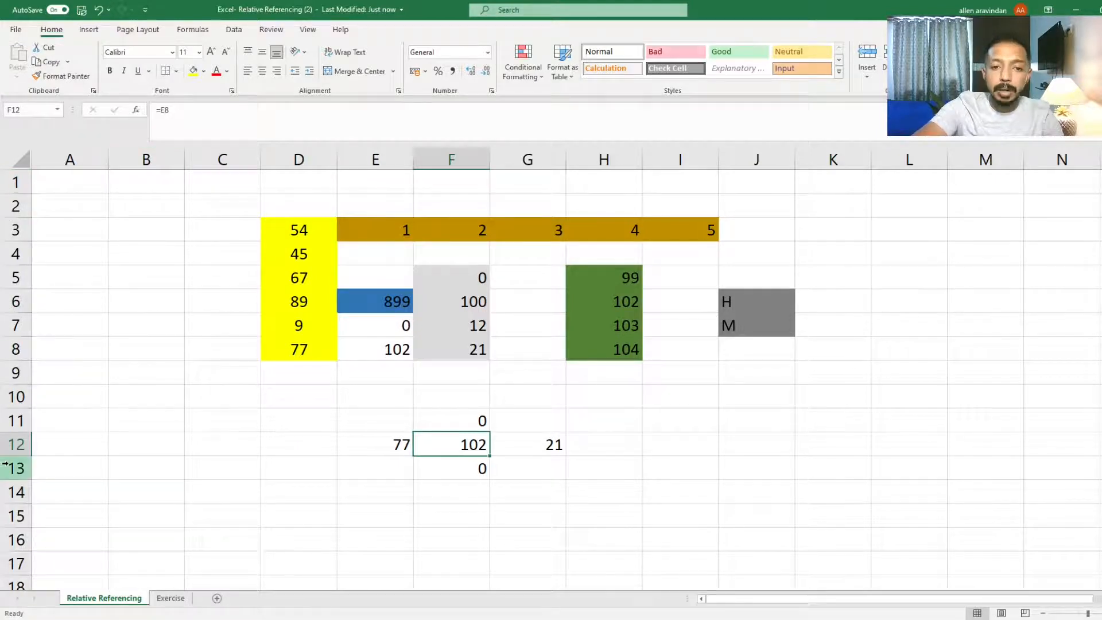
pyautogui.doubleClick(445, 446)
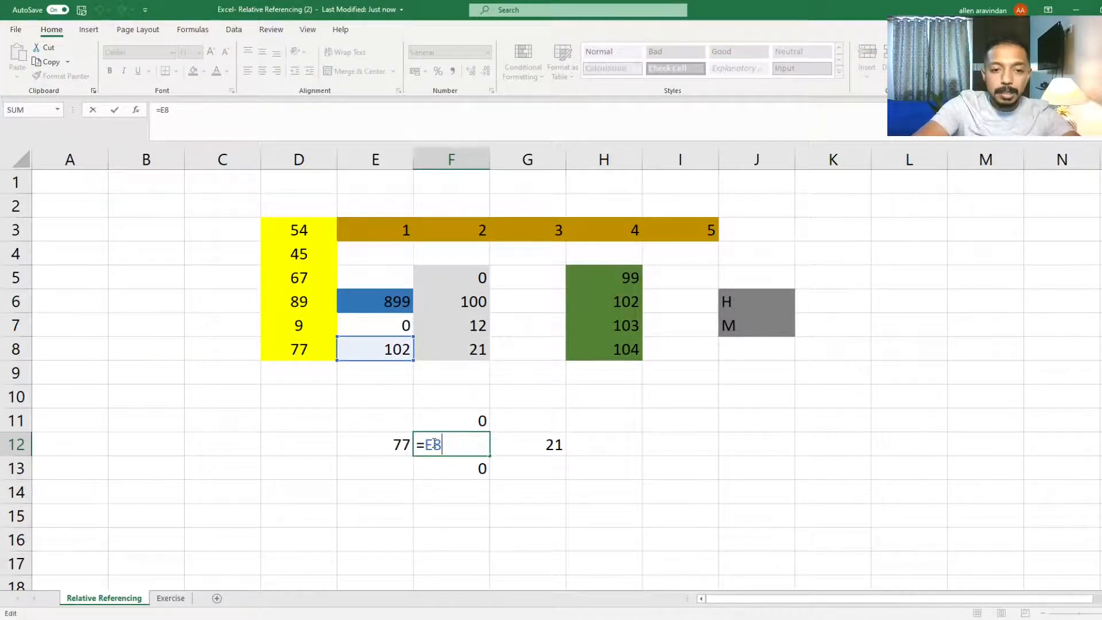
pyautogui.moveTo(434, 443); pyautogui.dragTo(425, 445)
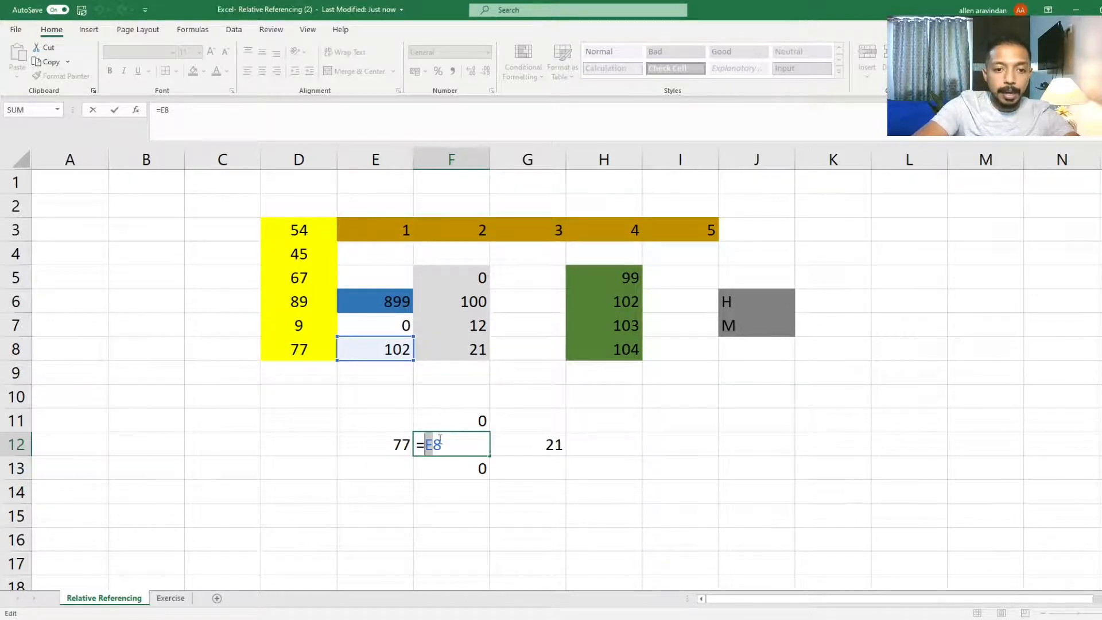
pyautogui.moveTo(442, 444); pyautogui.dragTo(435, 443)
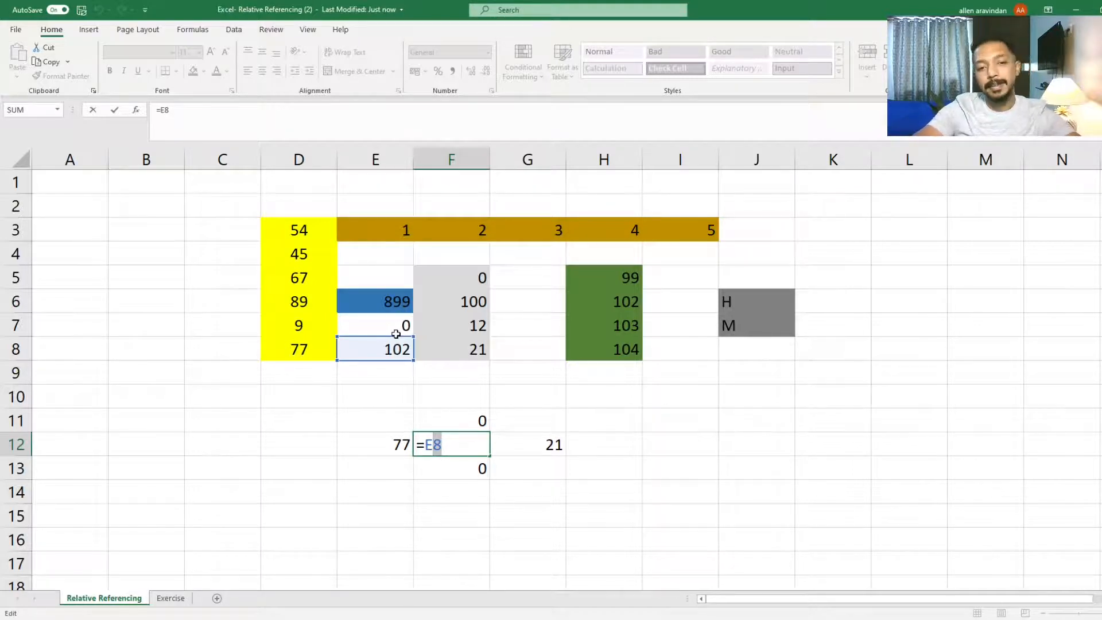
pyautogui.hotkey('ctrl', 'Return')
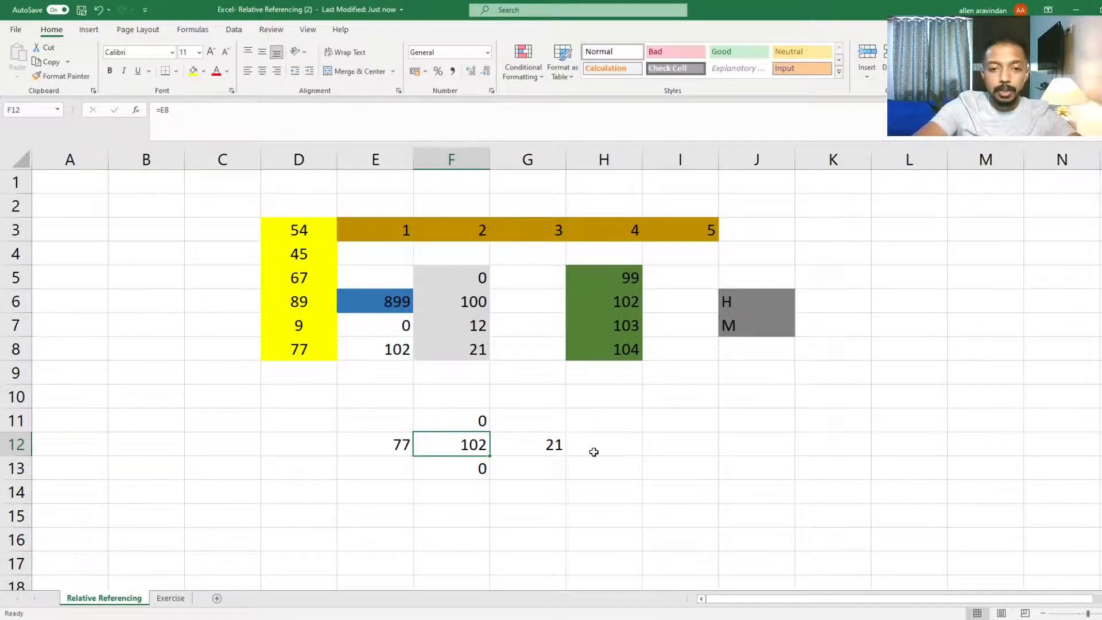
# Step: Edit F12's formula and lock its E8 reference first as $E$8, followed by row-only locking as E$8
pyautogui.click(435, 509)
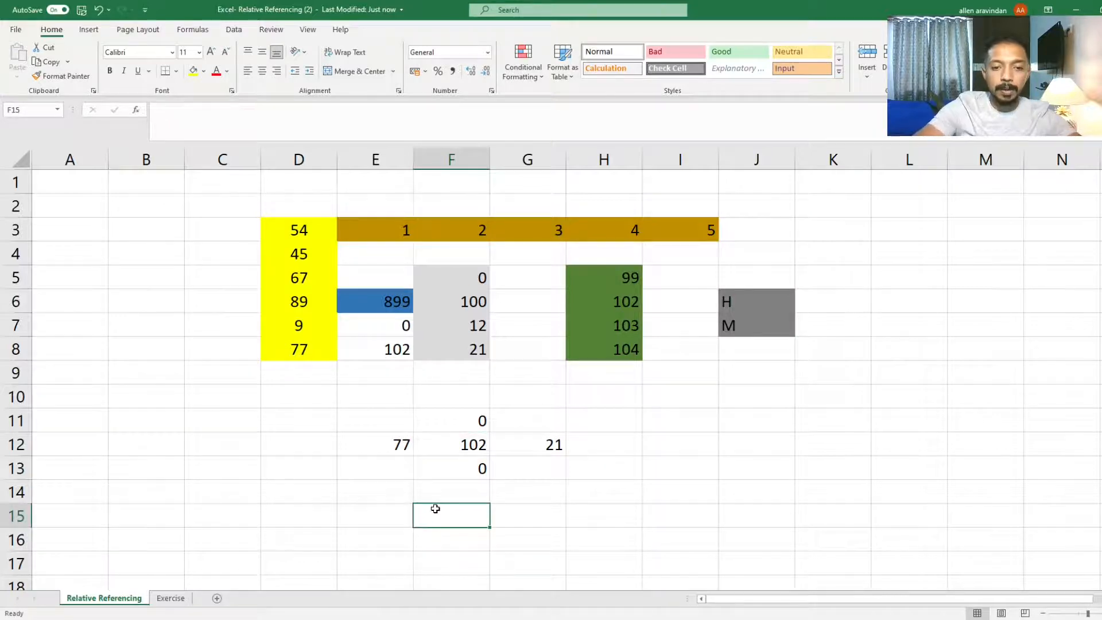
pyautogui.click(467, 441)
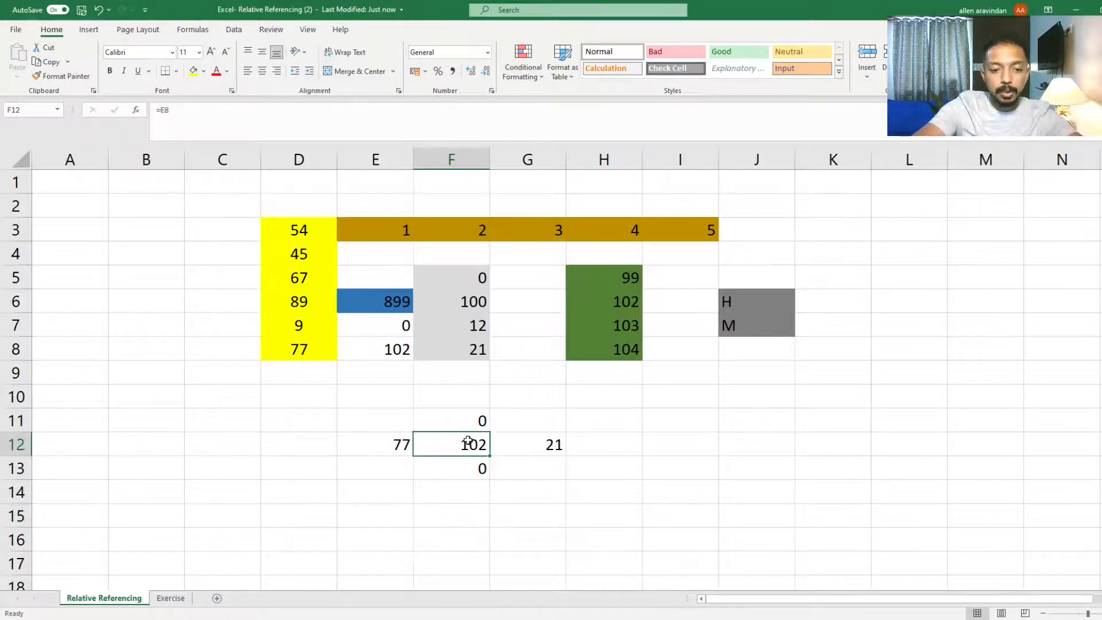
pyautogui.doubleClick(468, 440)
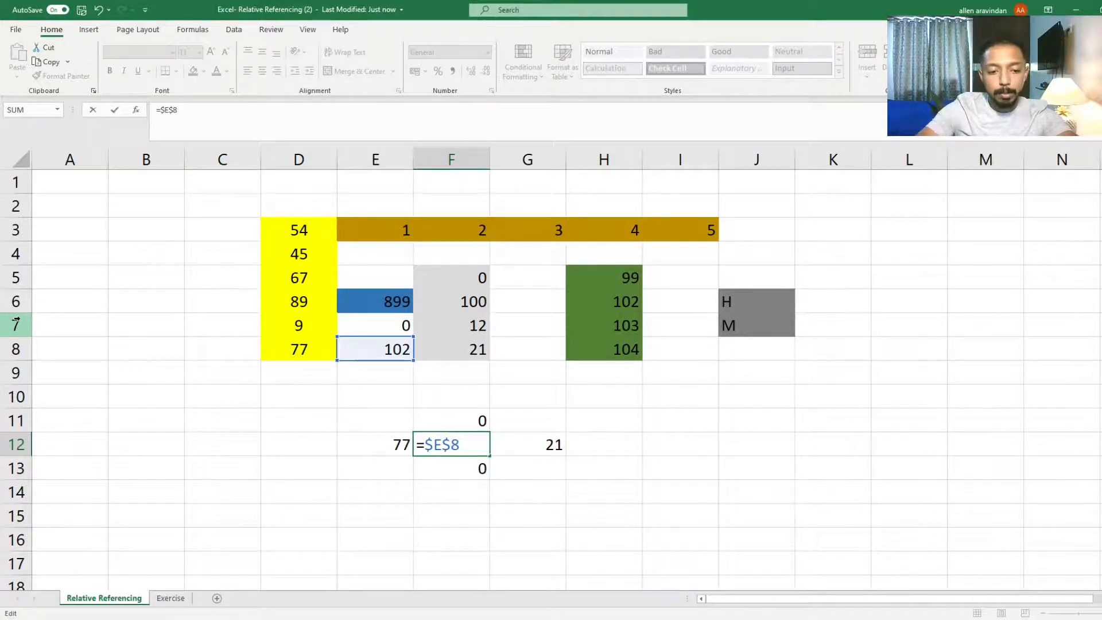
pyautogui.press('F4')
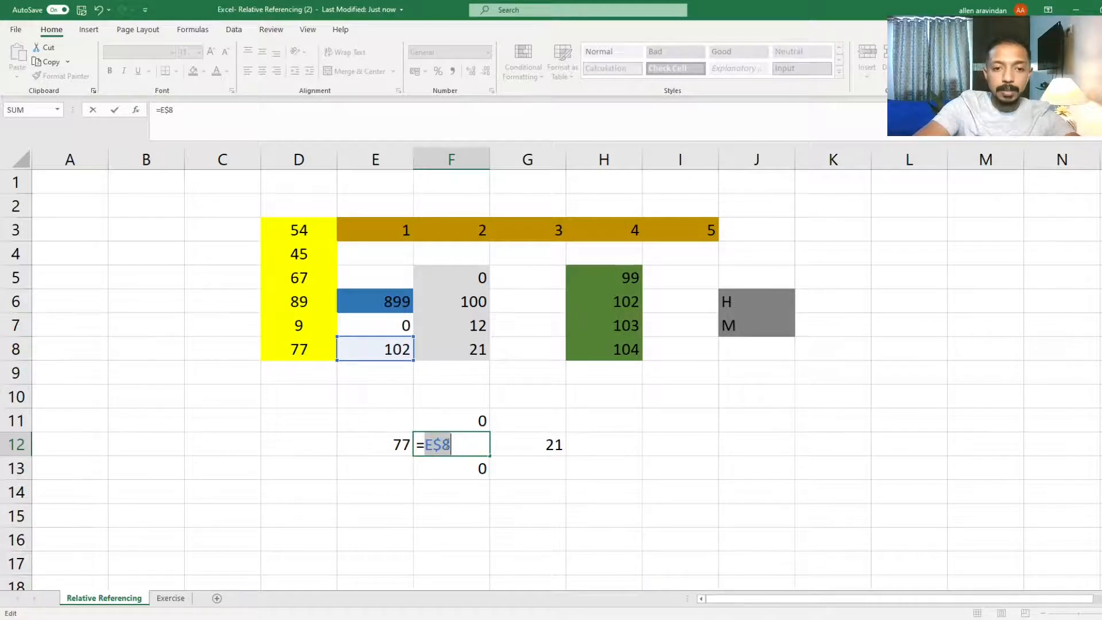
# Step: Cycle F12's reference to the column-only lock $E8, and commit the formula as the fully absolute =$E$8
pyautogui.click(447, 443)
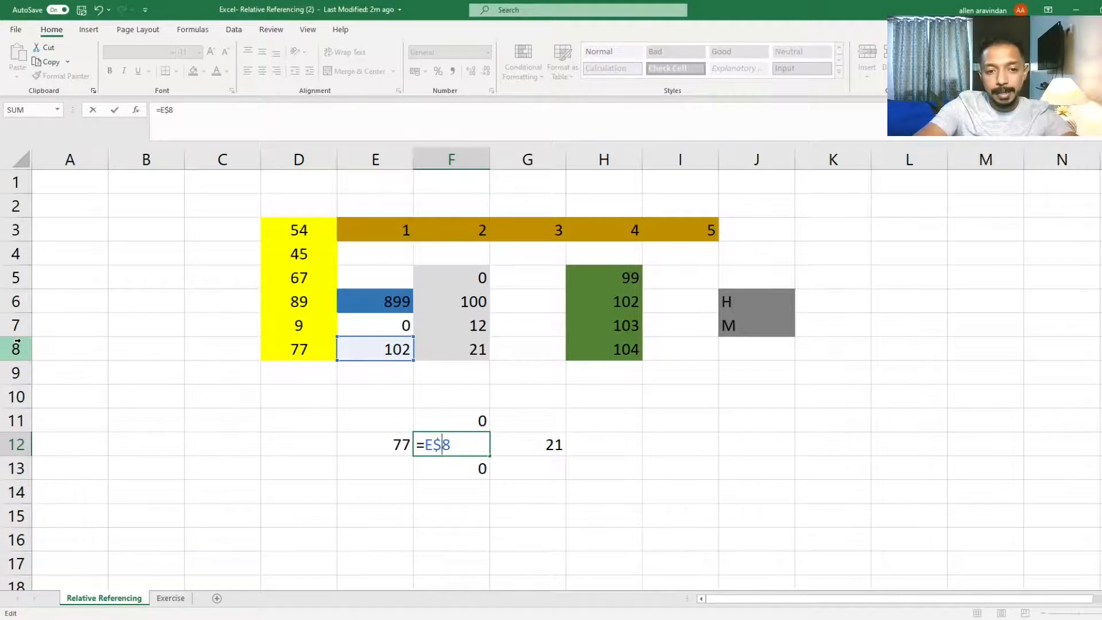
pyautogui.press('F4')
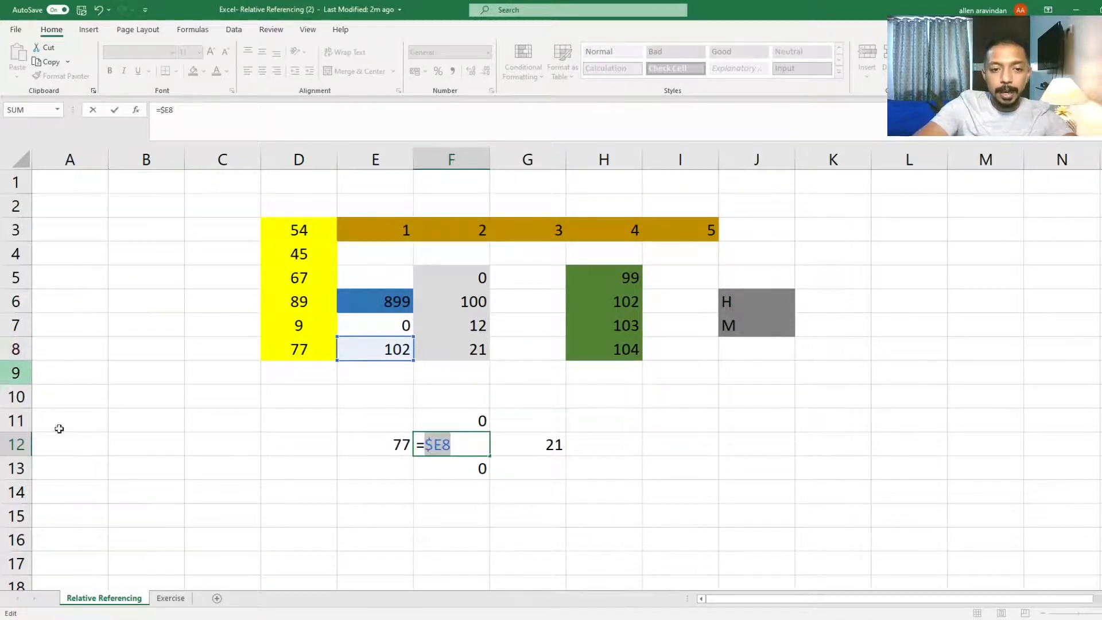
pyautogui.click(435, 442)
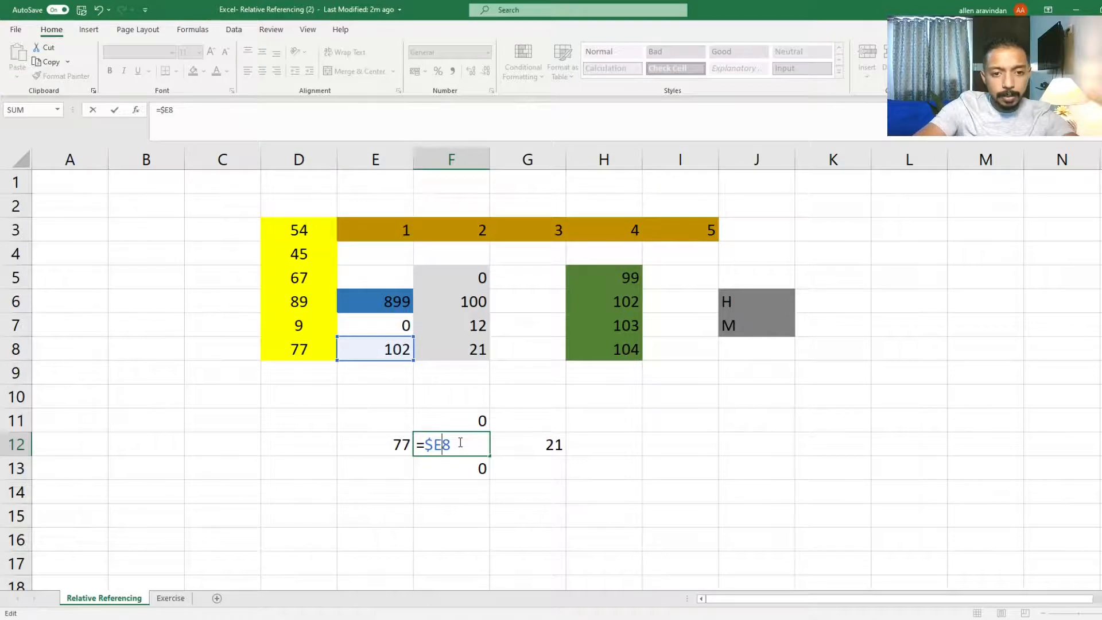
pyautogui.press('F4')
pyautogui.press('F4')
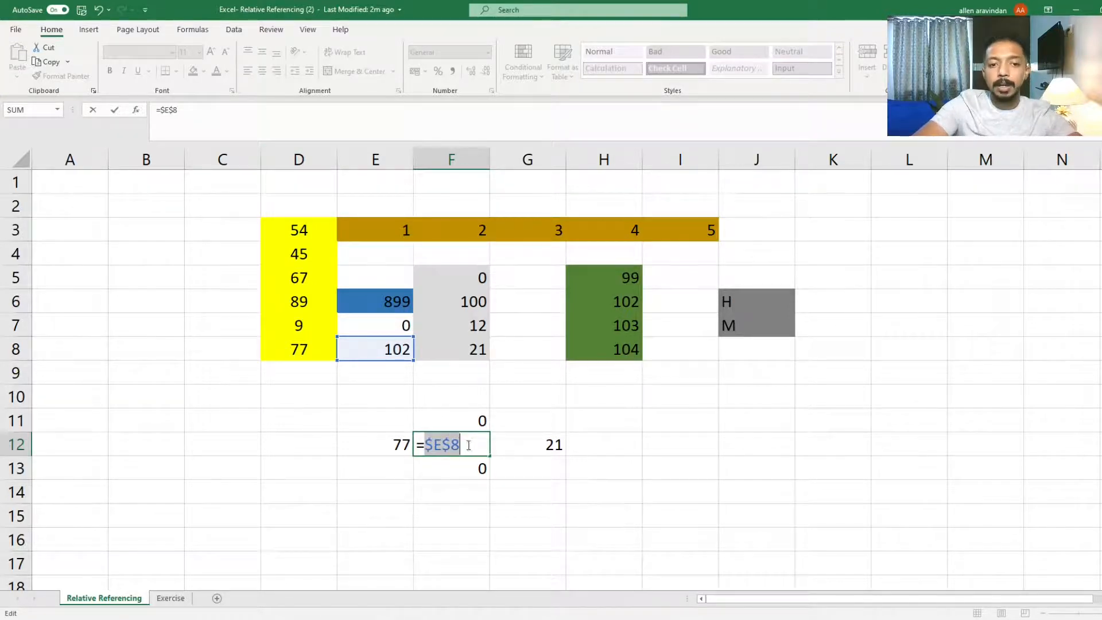
pyautogui.click(469, 445)
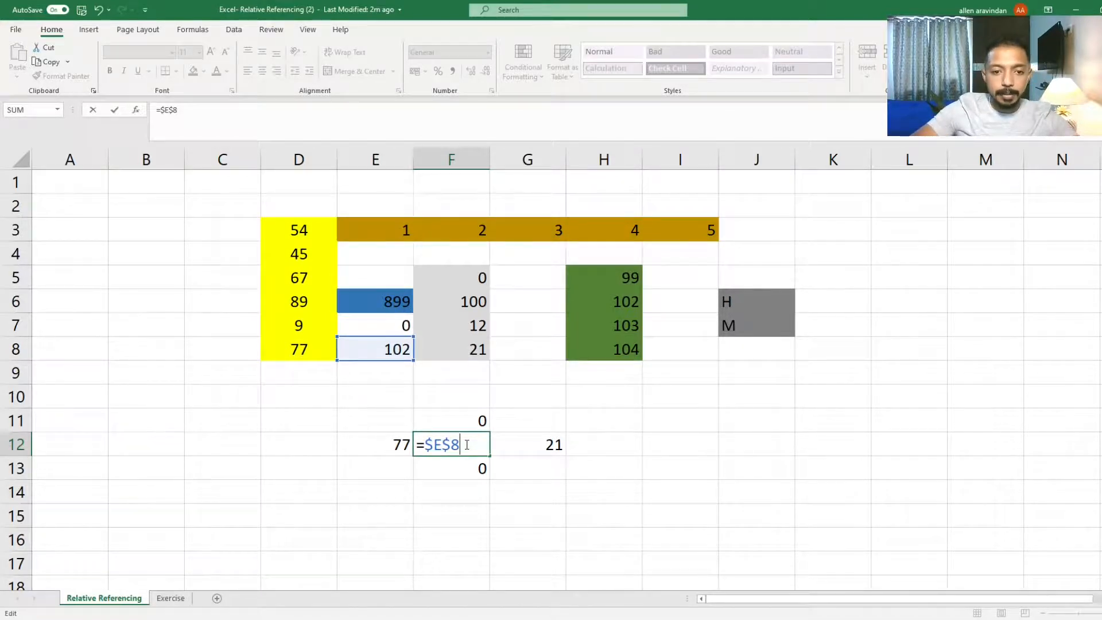
pyautogui.press('Return')
pyautogui.press('Return')
# Step: Copy F12's =$E$8 formula into the horizontally adjacent cells G12 and E12
pyautogui.press('Up')
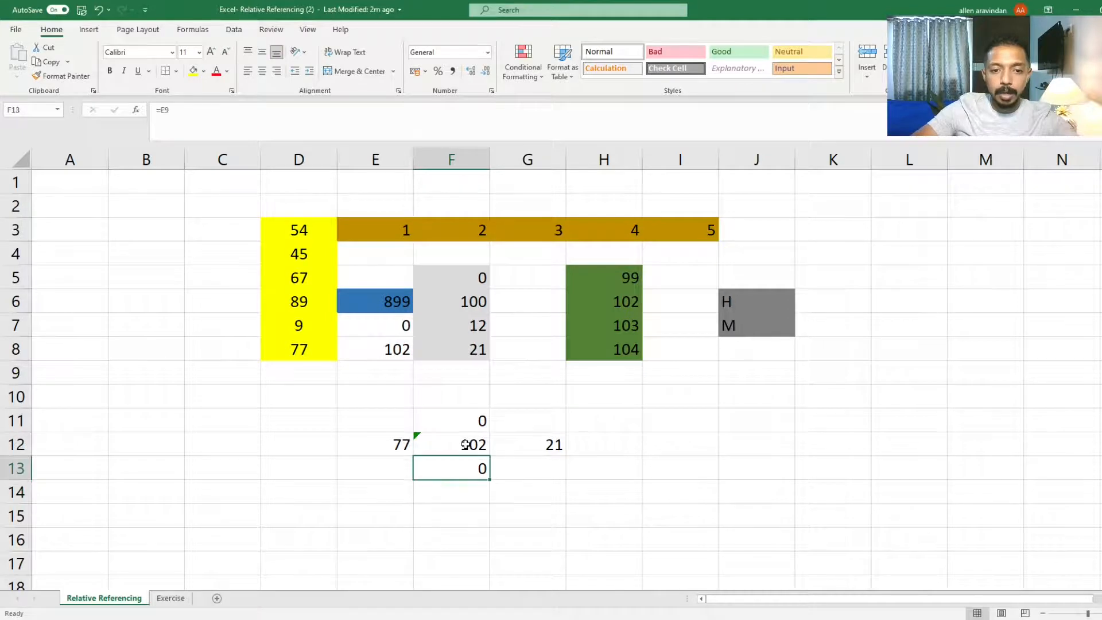
pyautogui.press('Up')
pyautogui.hotkey('ctrl', 'c')
pyautogui.press('Right')
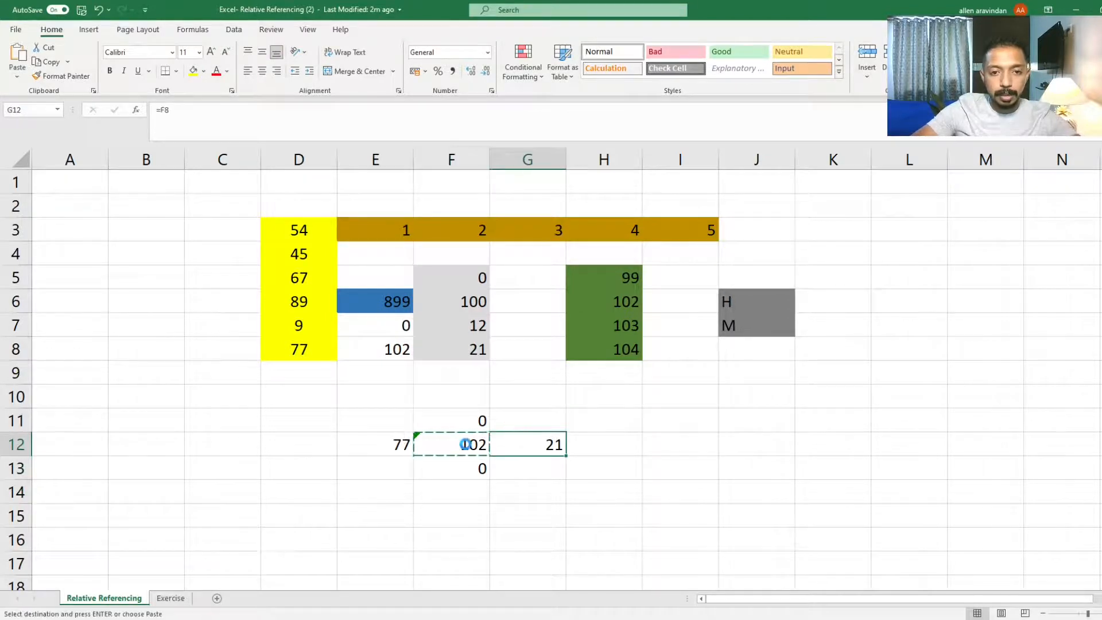
pyautogui.hotkey('ctrl', 'v')
pyautogui.press('Left')
pyautogui.press('Left')
pyautogui.hotkey('ctrl', 'v')
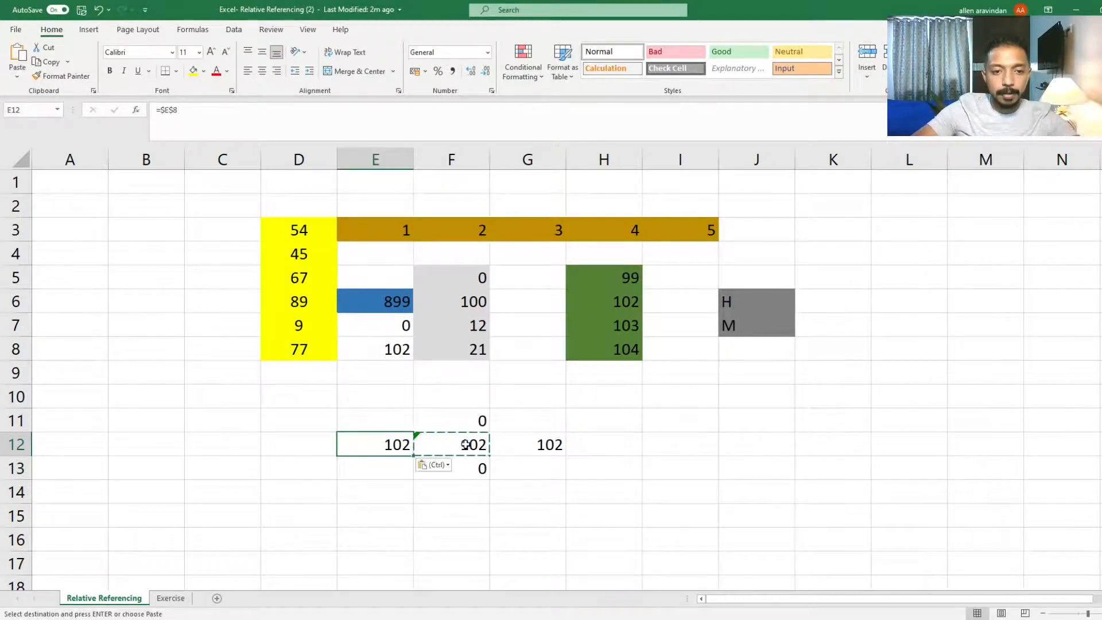
# Step: Copy F12's =$E$8 formula into F11 above it and F13 below it
pyautogui.press('Down')
pyautogui.press('Up')
pyautogui.press('Right')
pyautogui.press('Up')
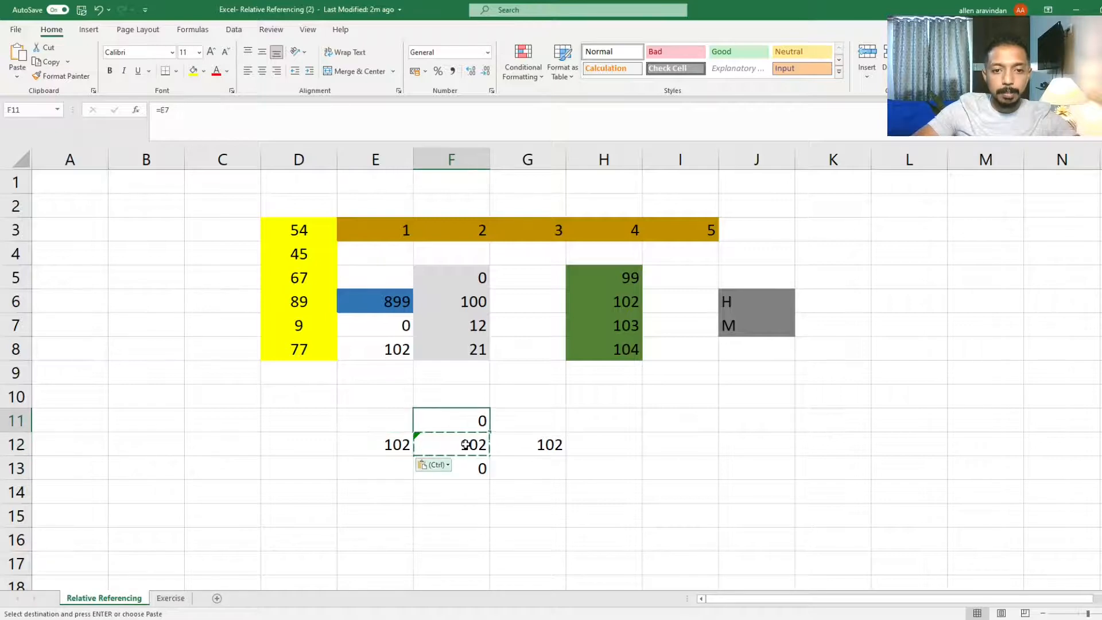
pyautogui.click(466, 445)
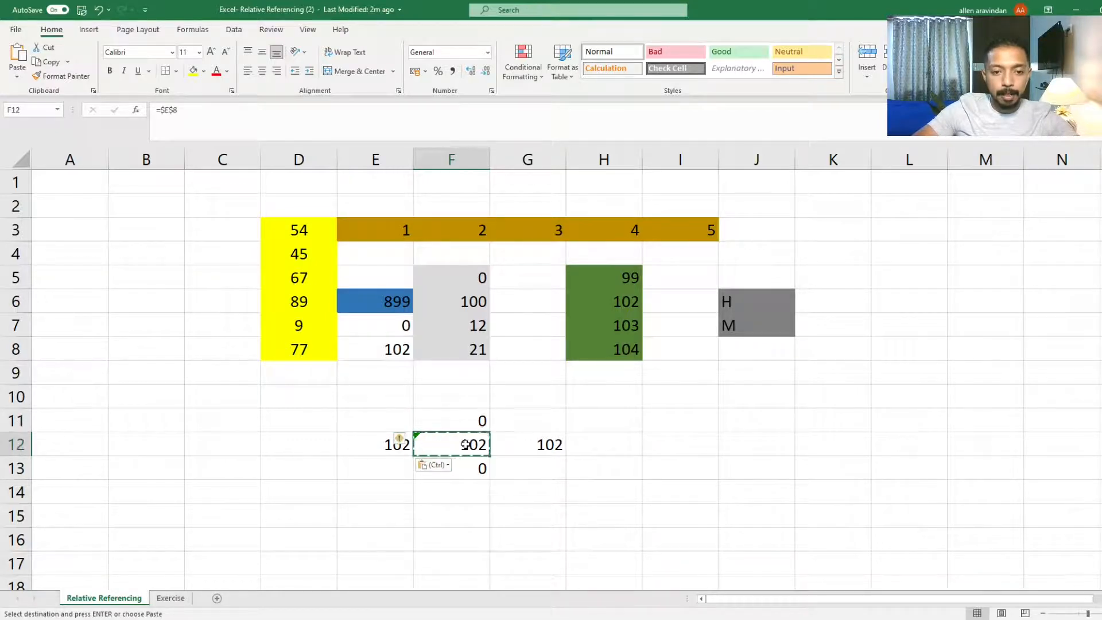
pyautogui.hotkey('ctrl', 'c')
pyautogui.press('Up')
pyautogui.hotkey('ctrl', 'v')
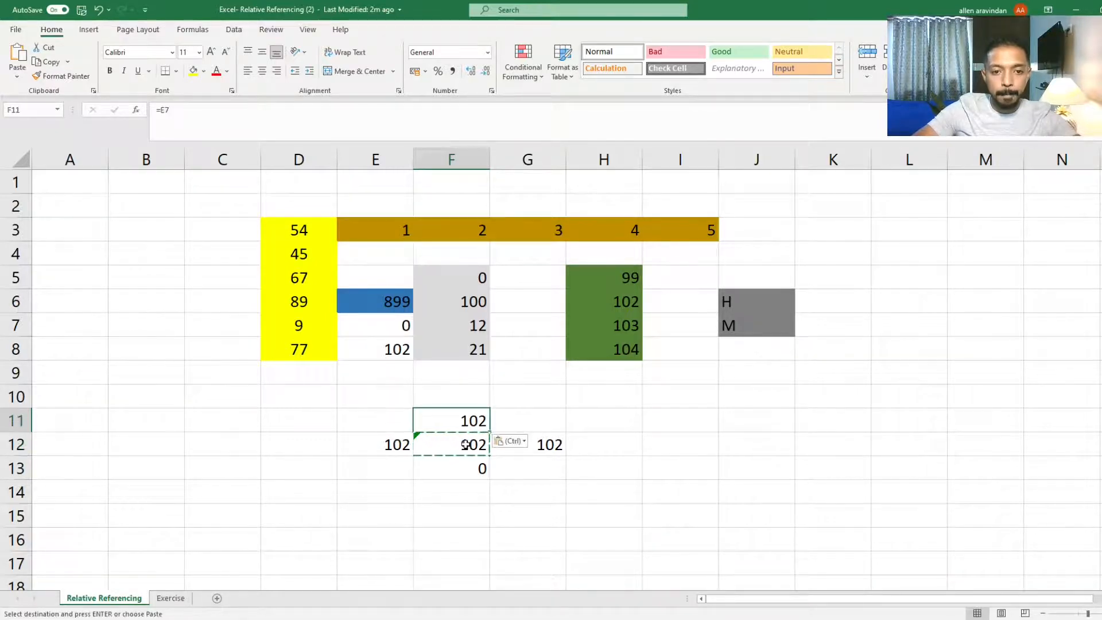
pyautogui.press('Down')
pyautogui.press('Down')
pyautogui.hotkey('ctrl', 'v')
pyautogui.press('Down')
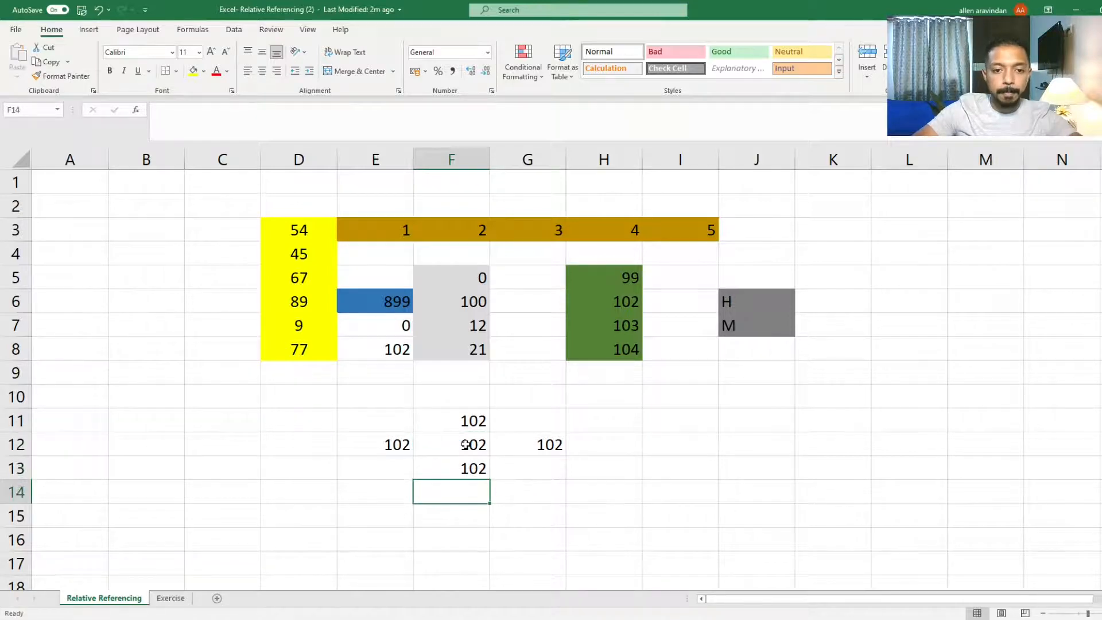
# Step: Change F12's formula to =E$8 so that only the row of the reference is locked
pyautogui.click(465, 445)
pyautogui.doubleClick(466, 445)
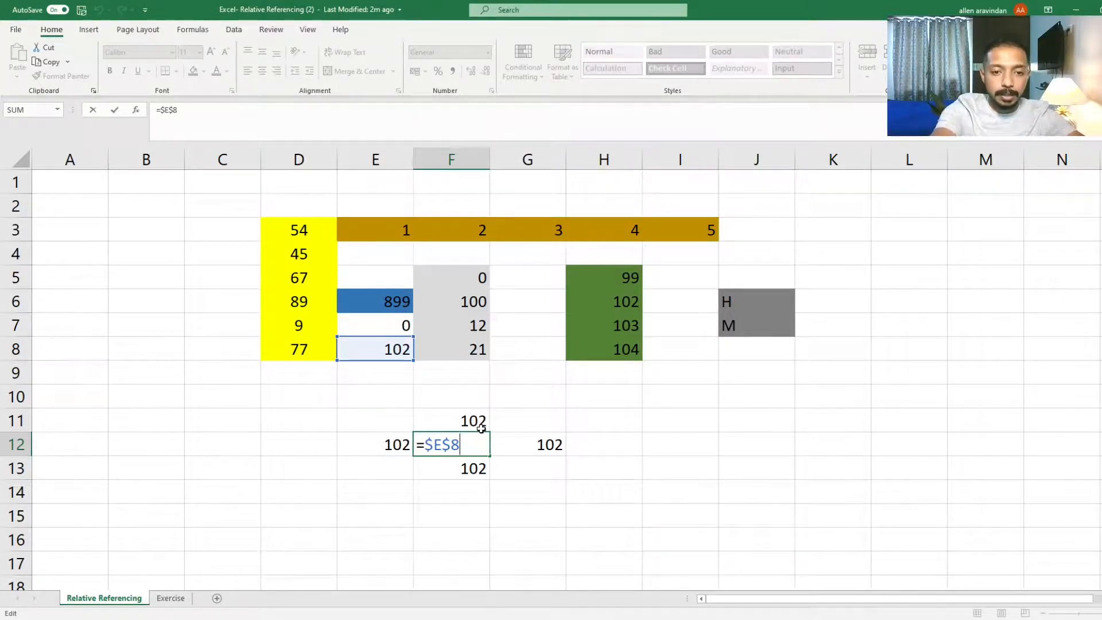
pyautogui.press('F4')
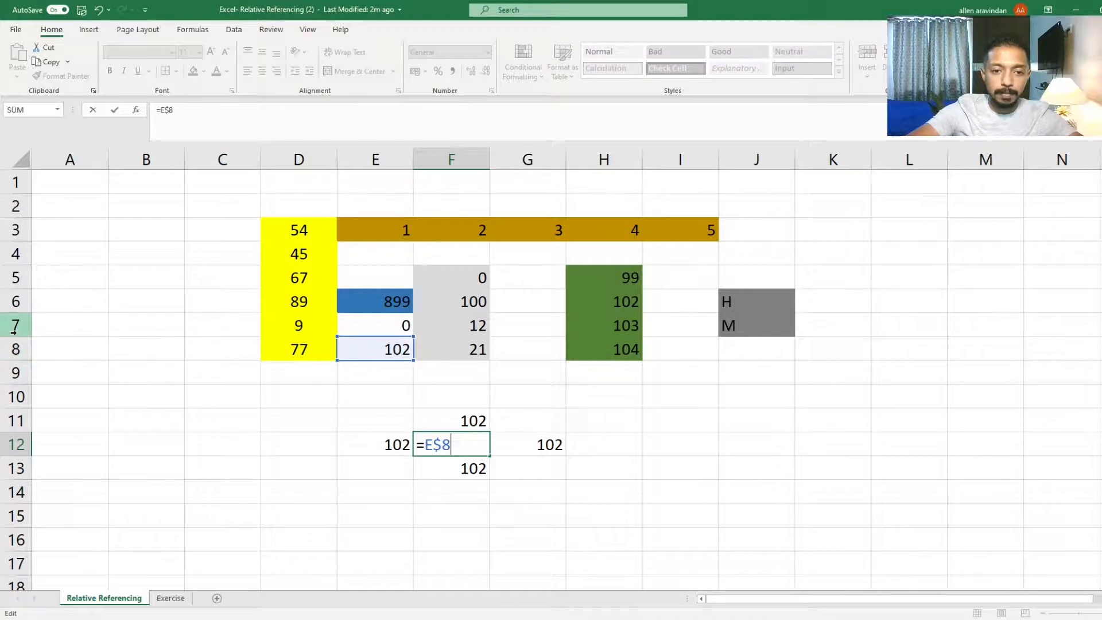
pyautogui.press('Return')
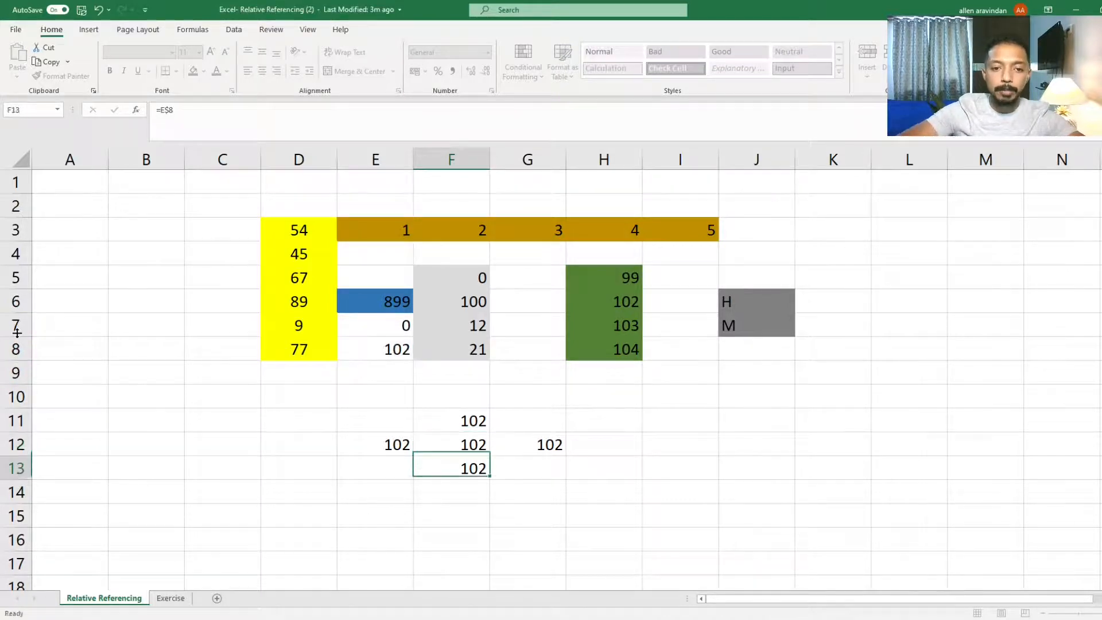
# Step: Copy the row-locked formula from F12 into G12 and E12
pyautogui.press('Up')
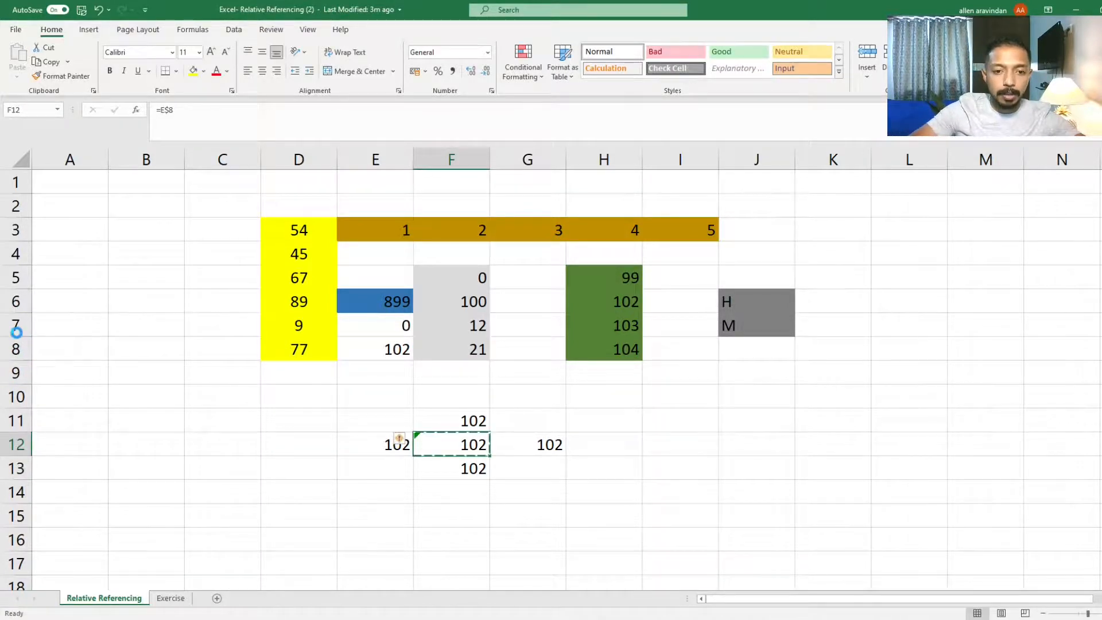
pyautogui.hotkey('ctrl', 'c')
pyautogui.press('Up')
pyautogui.press('Right')
pyautogui.press('Down')
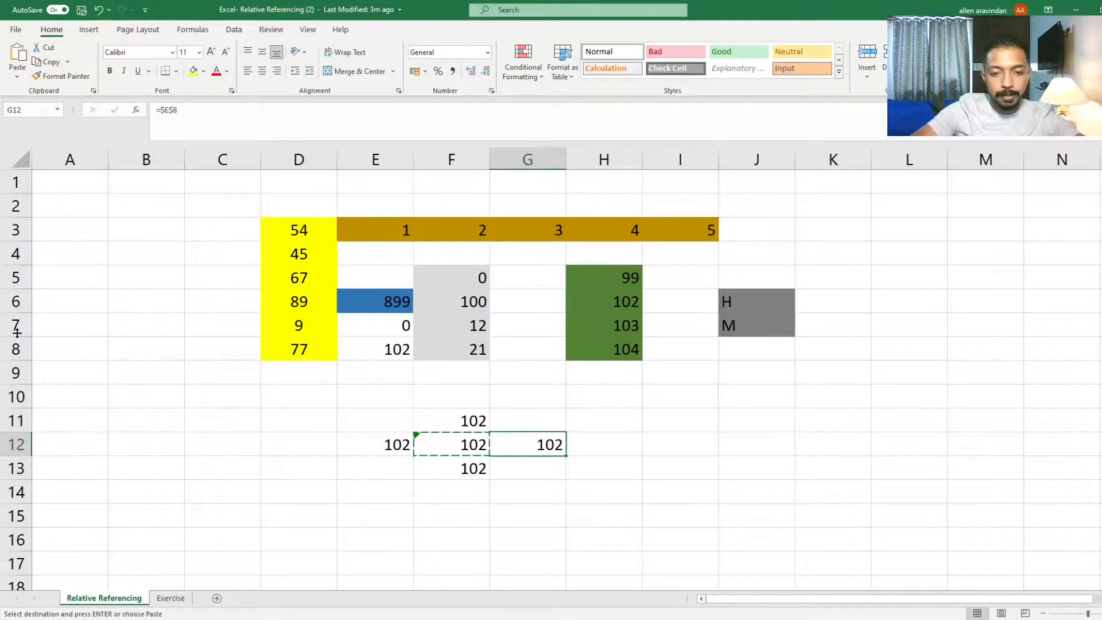
pyautogui.hotkey('ctrl', 'v')
pyautogui.press('Left')
pyautogui.press('Left')
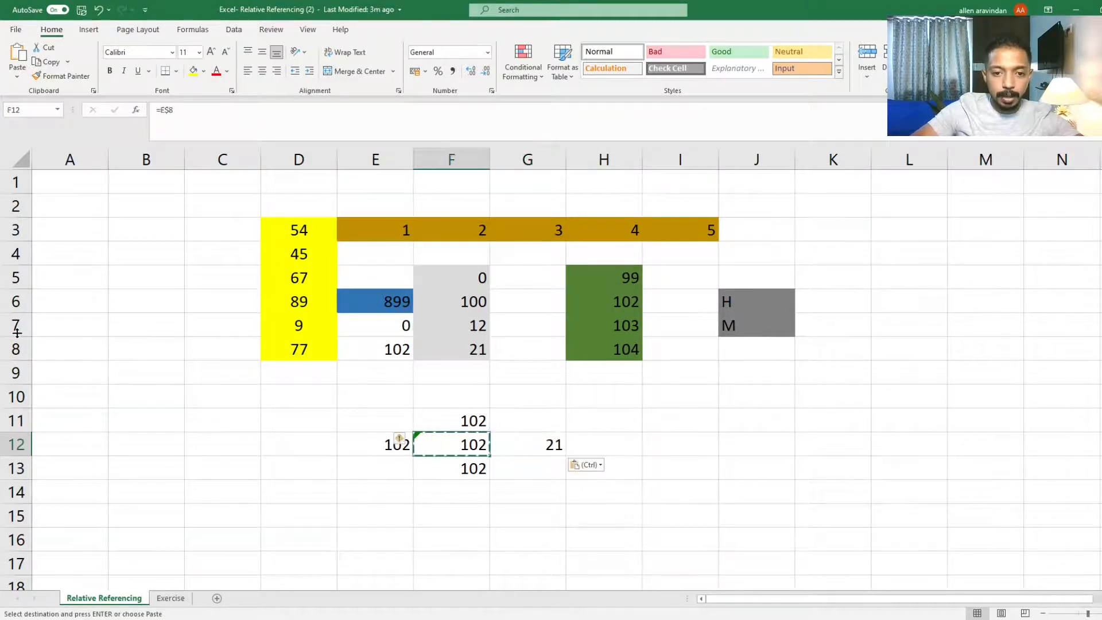
pyautogui.hotkey('ctrl', 'v')
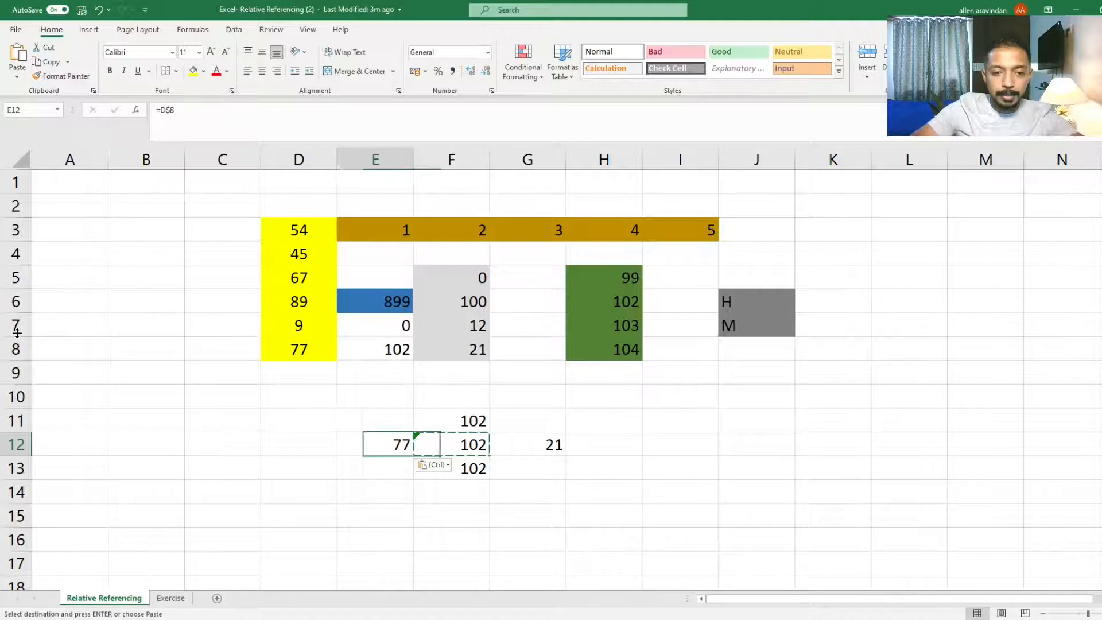
# Step: Review F12's row-locked formula and copy it into F11 and F13
pyautogui.press('Right')
pyautogui.press('F2')
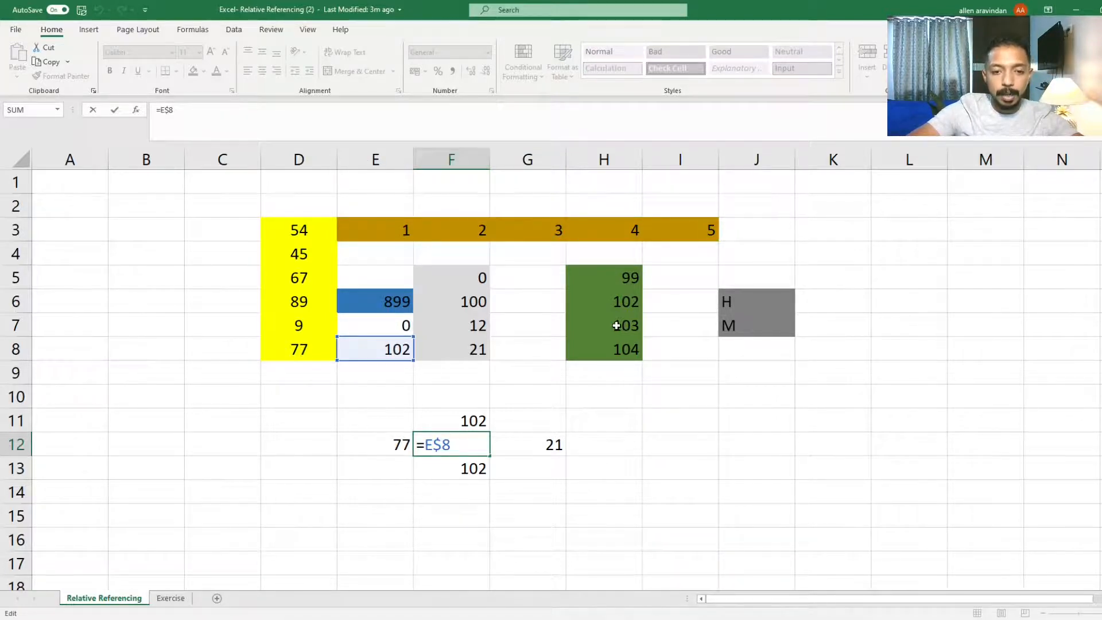
pyautogui.hotkey('ctrl', 'Return')
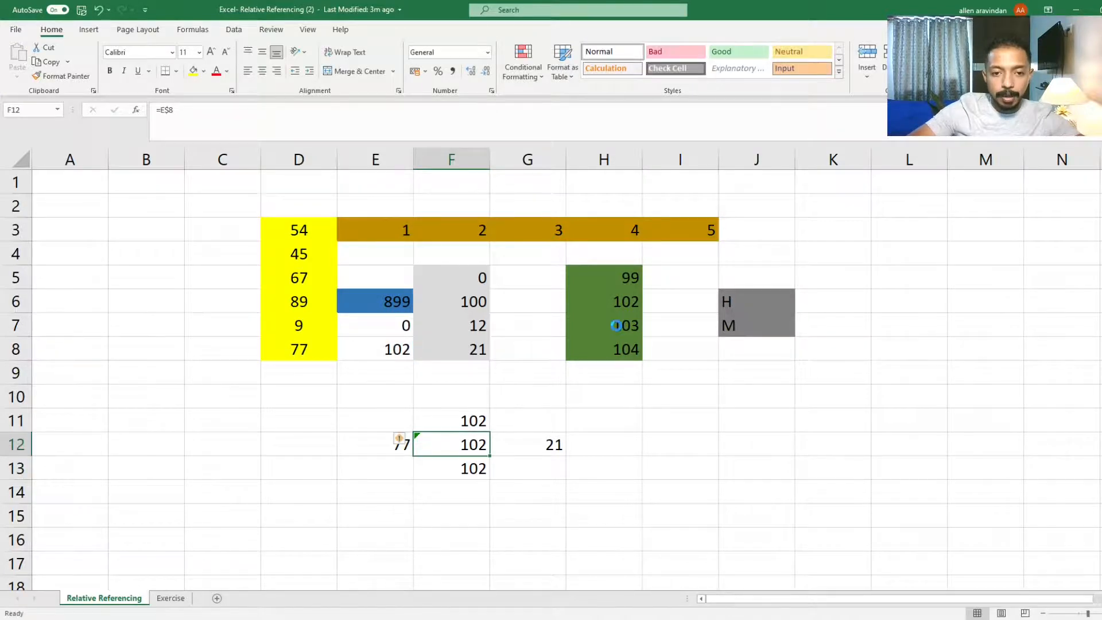
pyautogui.hotkey('ctrl', 'c')
pyautogui.press('Up')
pyautogui.hotkey('ctrl', 'v')
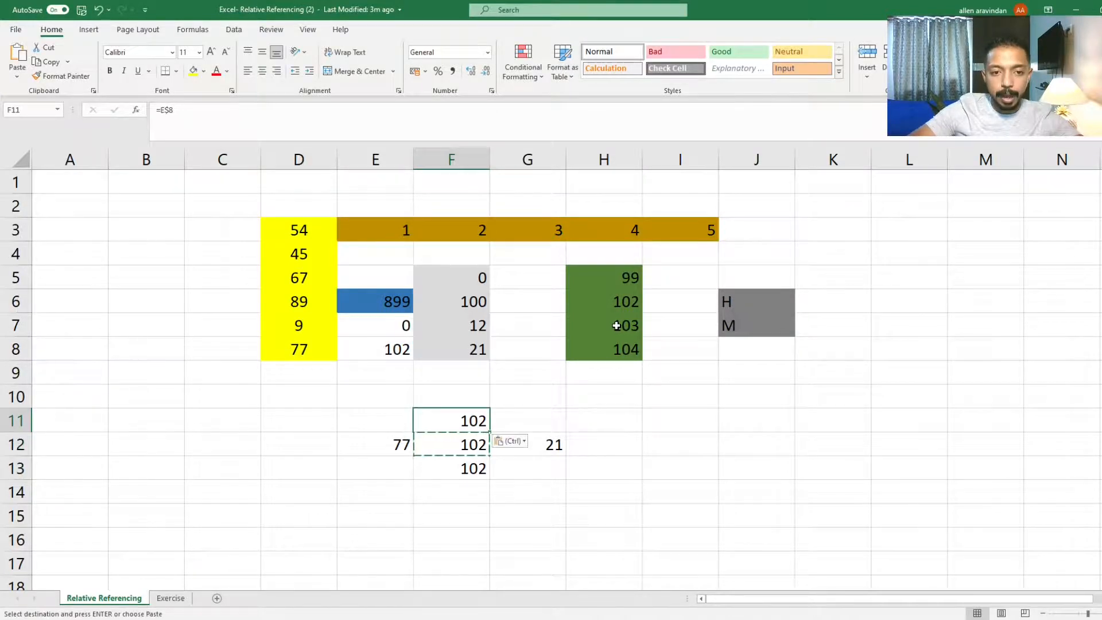
pyautogui.press('Down')
pyautogui.press('Down')
pyautogui.hotkey('ctrl', 'v')
pyautogui.press('Up')
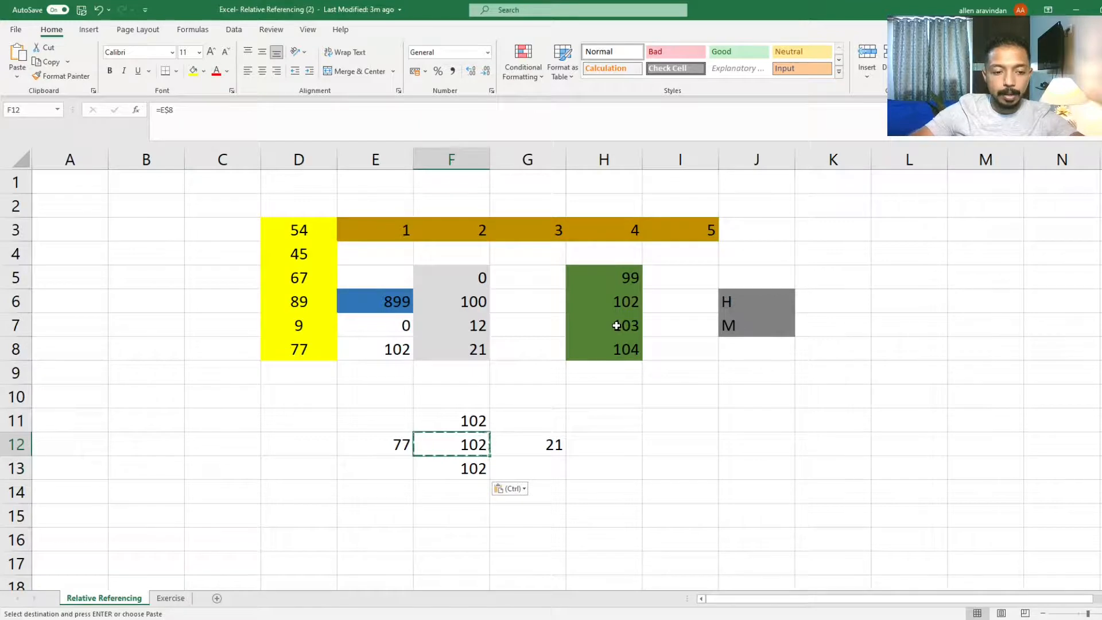
# Step: Change F12's formula to =$E8 so that only the column of the reference is locked
pyautogui.press('F2')
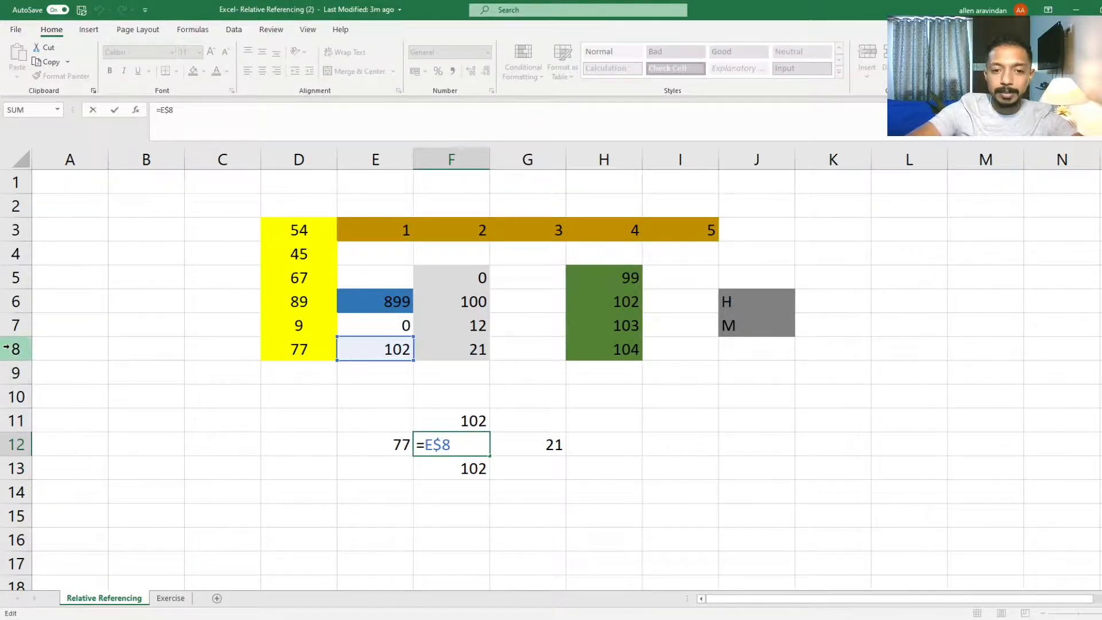
pyautogui.press('Escape')
pyautogui.press('F2')
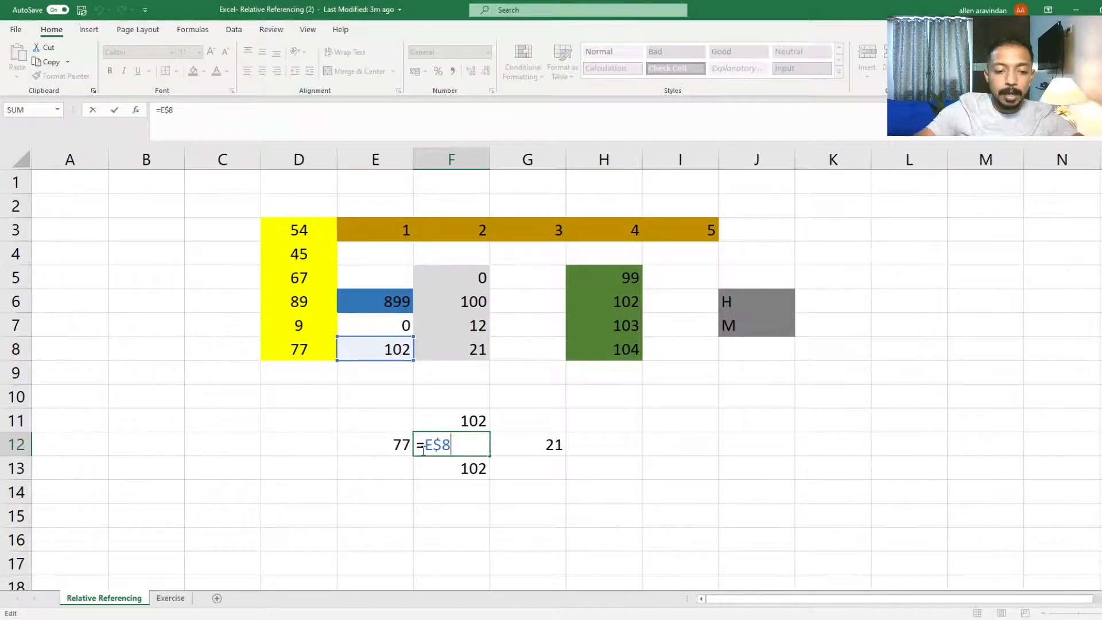
pyautogui.press('F4')
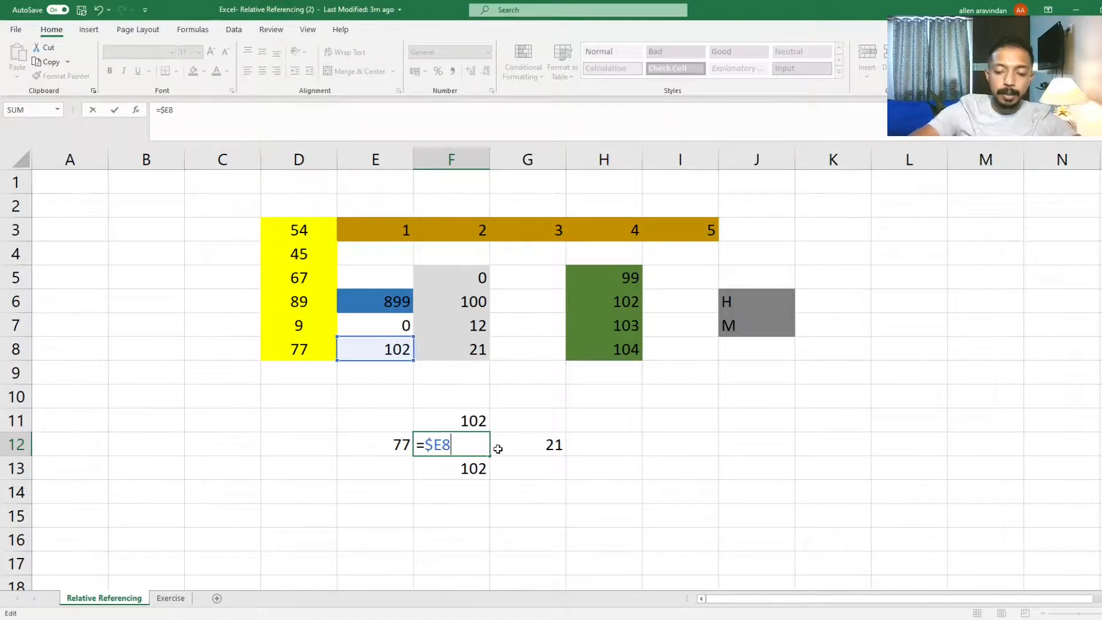
pyautogui.press('Return')
# Step: Copy the column-locked formula from F12 into G12 and E12
pyautogui.press('Up')
pyautogui.hotkey('ctrl', 'c')
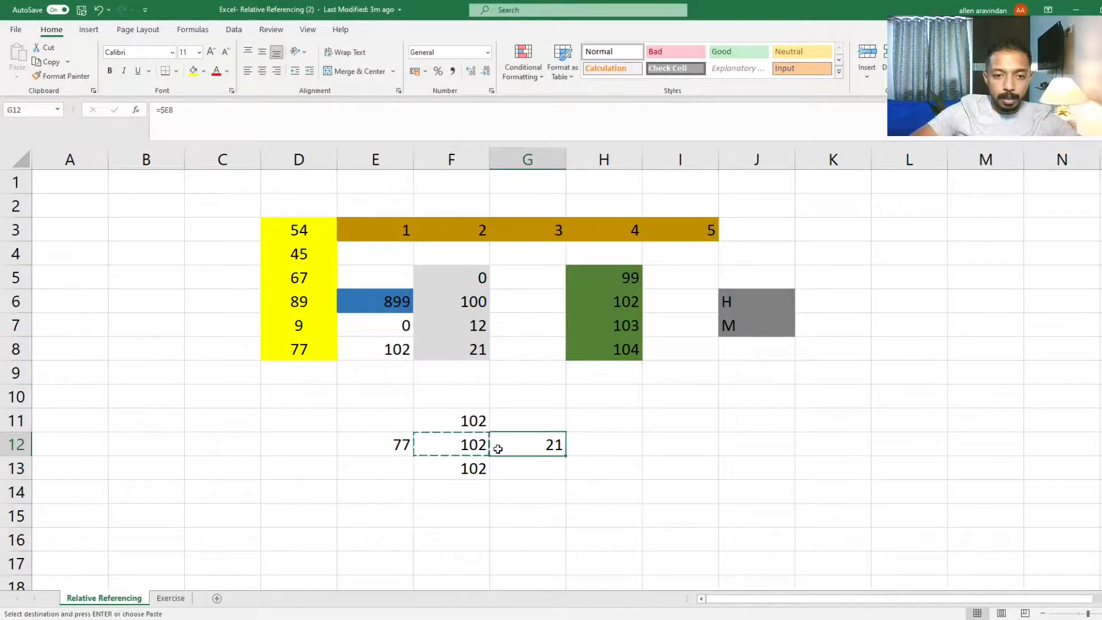
pyautogui.click(497, 449)
pyautogui.hotkey('ctrl', 'v')
pyautogui.press('Left')
pyautogui.press('Left')
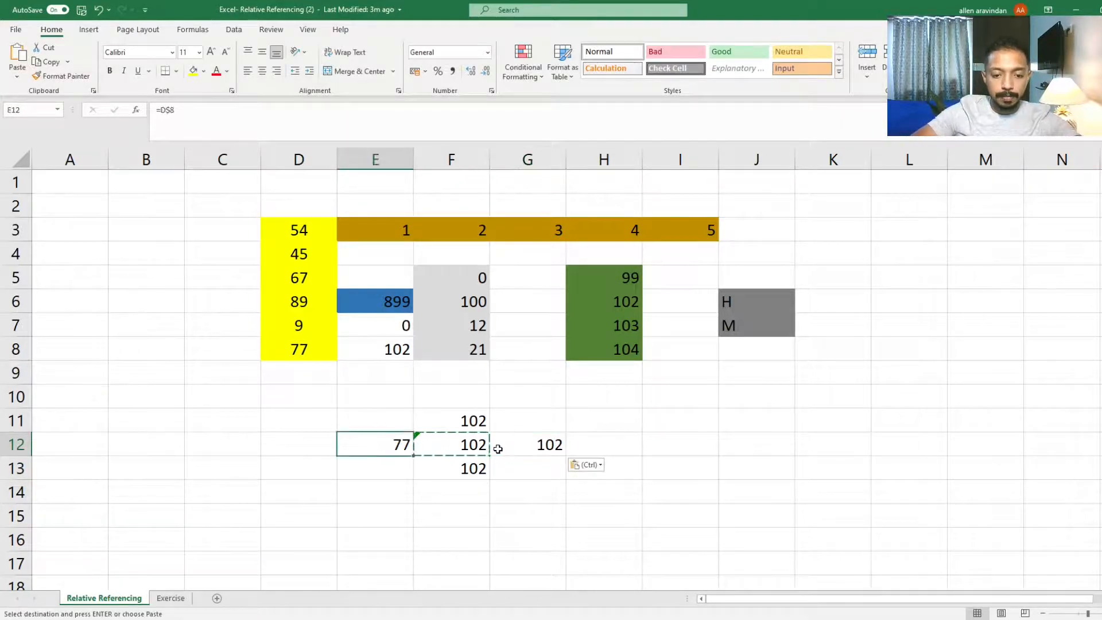
pyautogui.hotkey('ctrl', 'v')
pyautogui.press('Right')
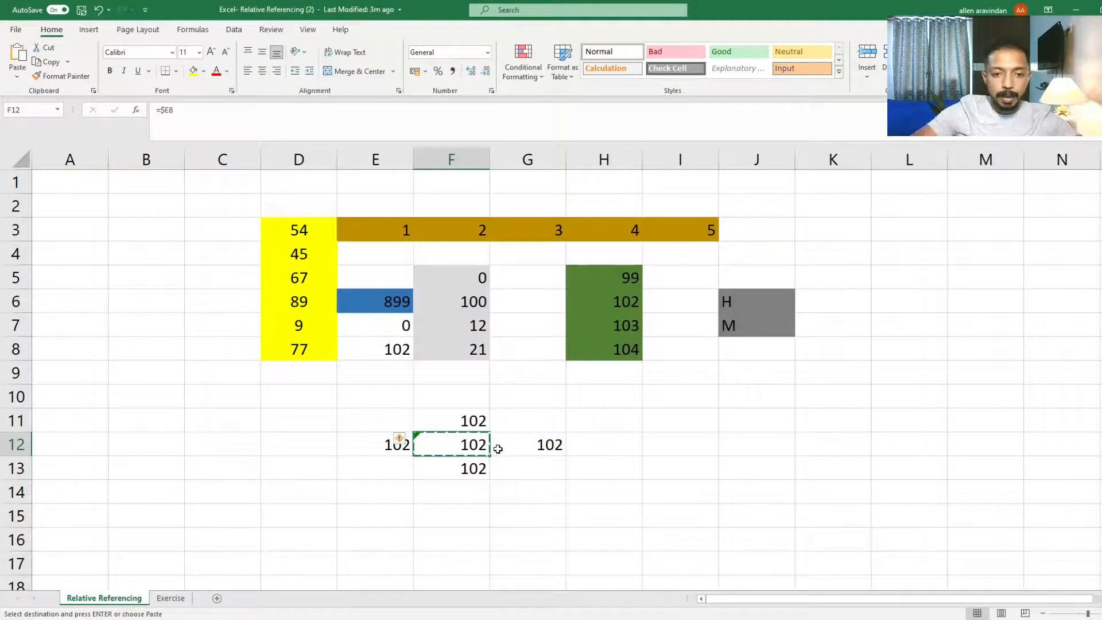
# Step: Paste the column-locked formula from F12 into F11 and F13
pyautogui.press('Up')
pyautogui.hotkey('ctrl', 'v')
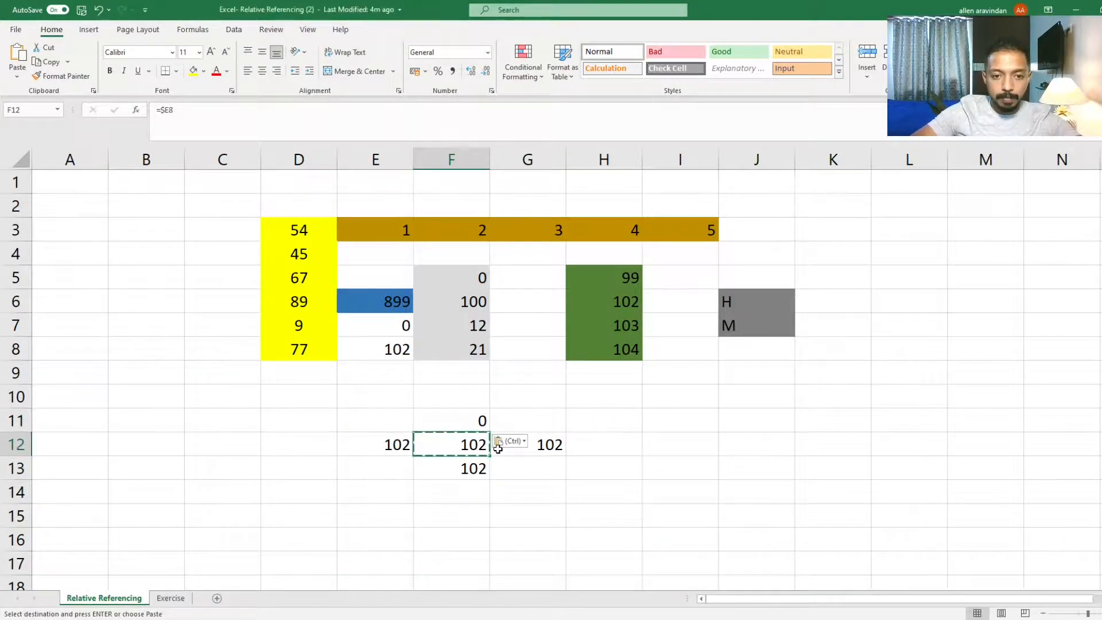
pyautogui.press('Down')
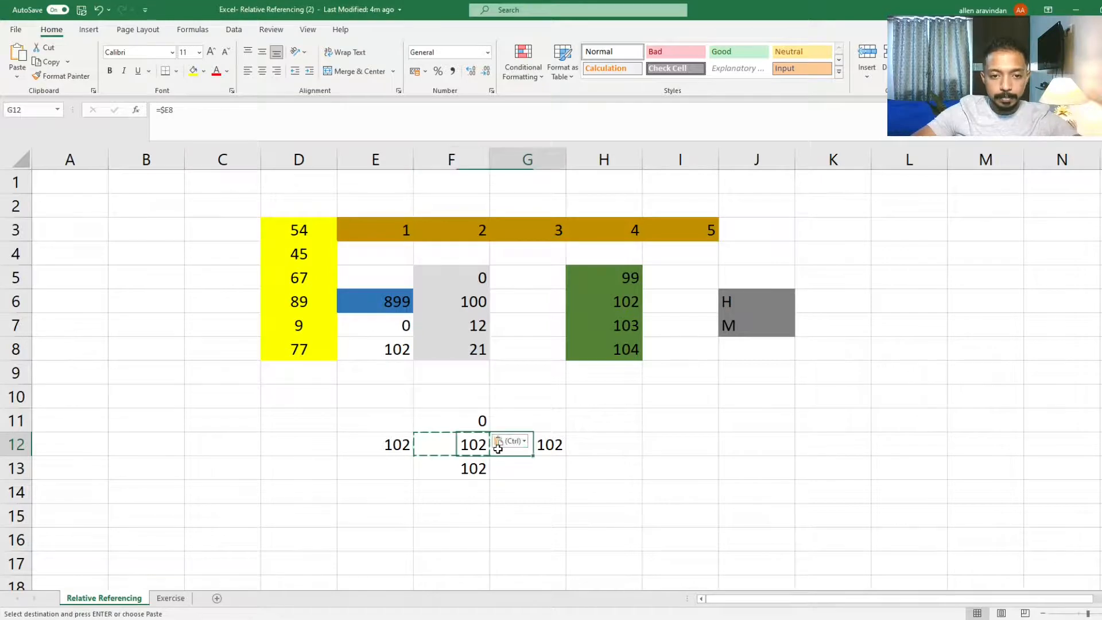
pyautogui.press('Down')
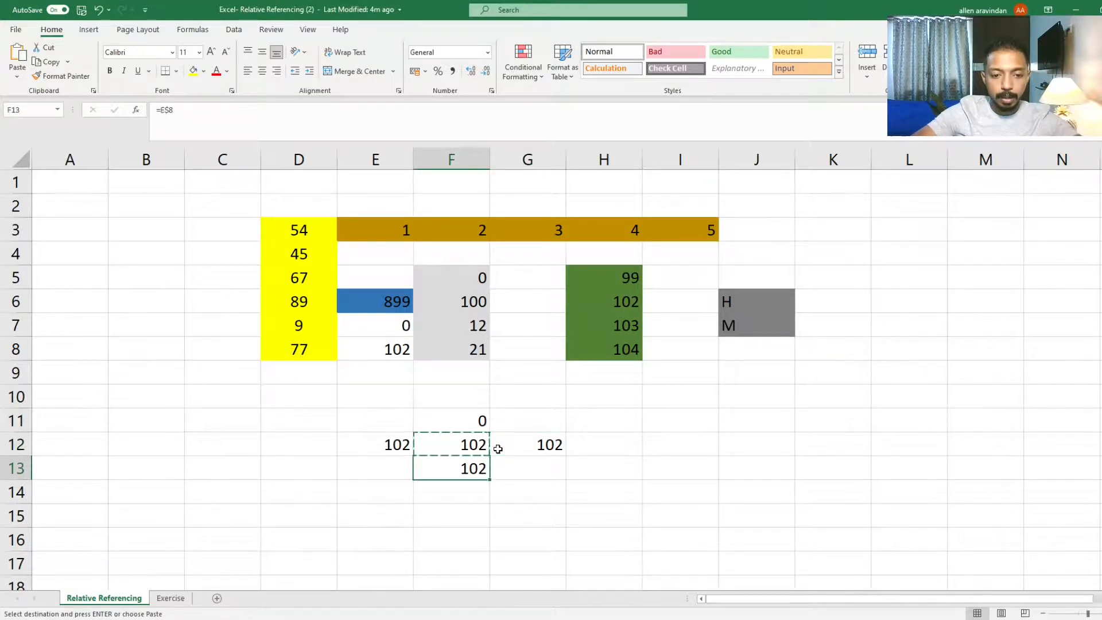
pyautogui.hotkey('ctrl', 'v')
pyautogui.press('Down')
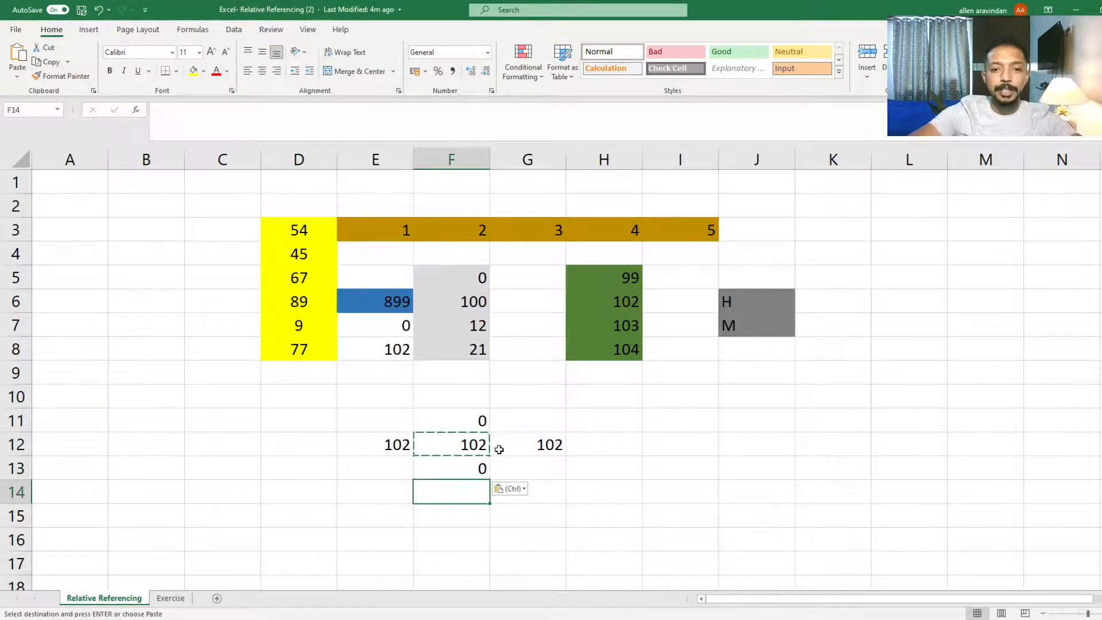
# Step: Review the column-locked formula in F12
pyautogui.click(465, 441)
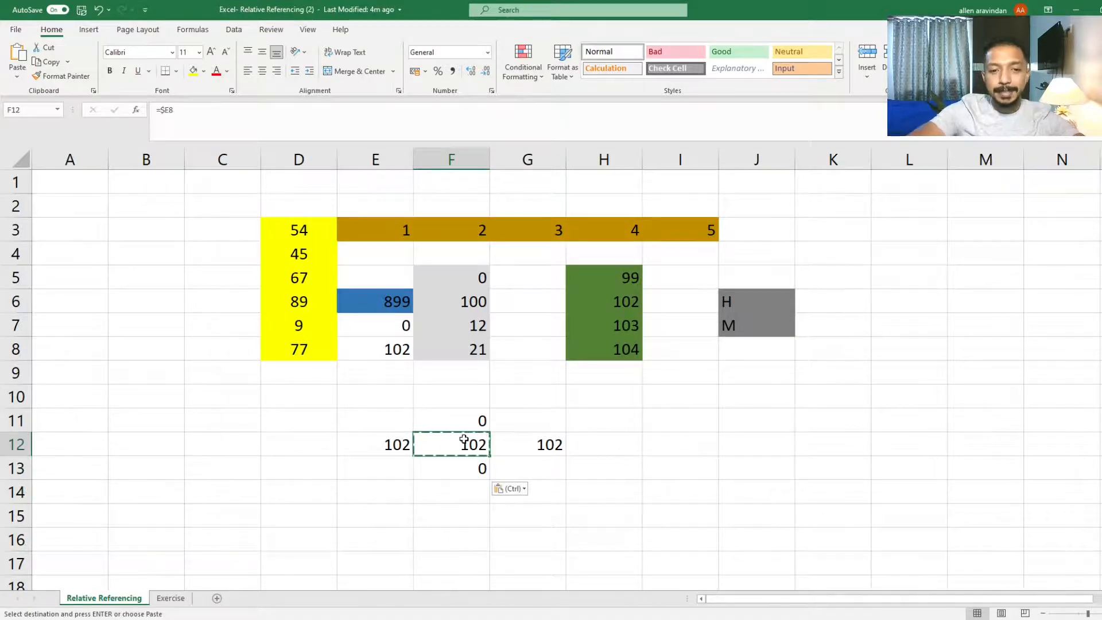
pyautogui.doubleClick(464, 439)
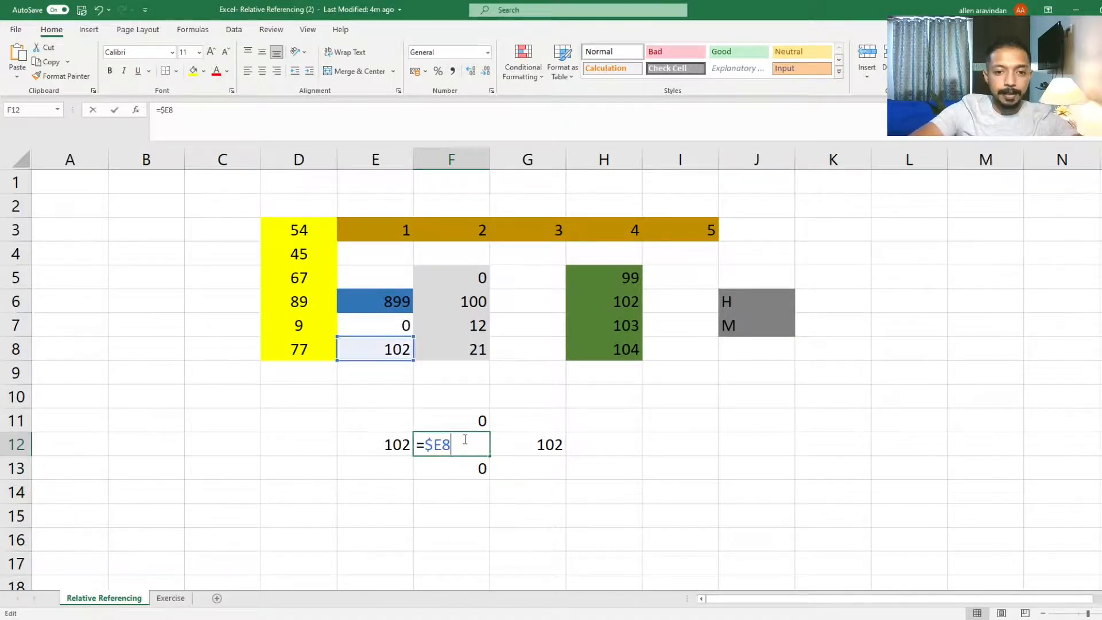
pyautogui.press('Escape')
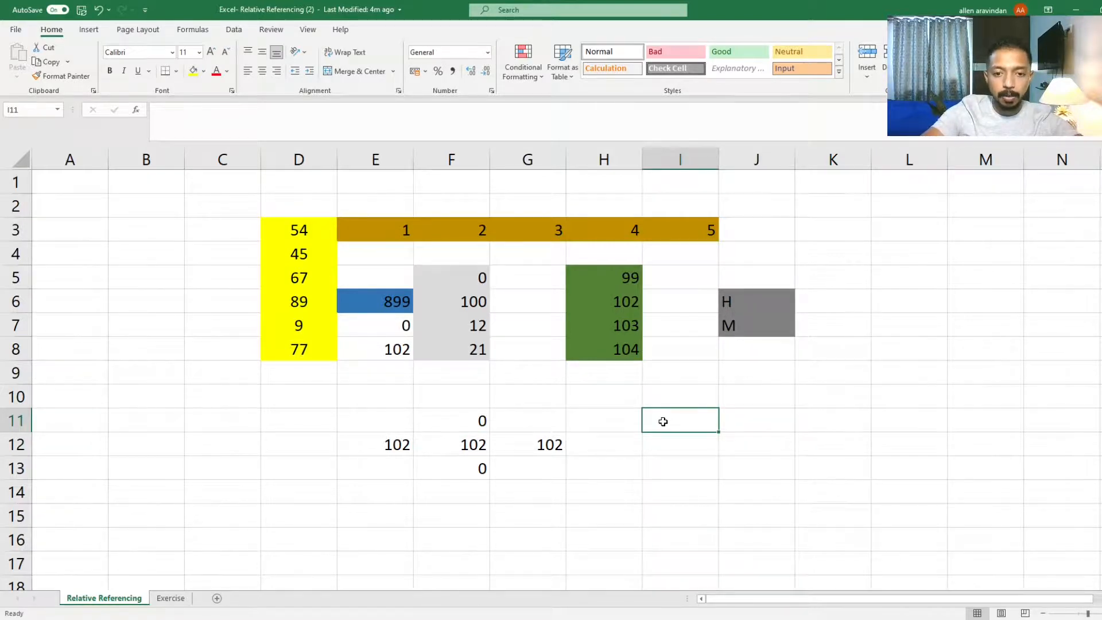
# Step: Enter the sample reference B8 as text in cell I11
pyautogui.write('B')
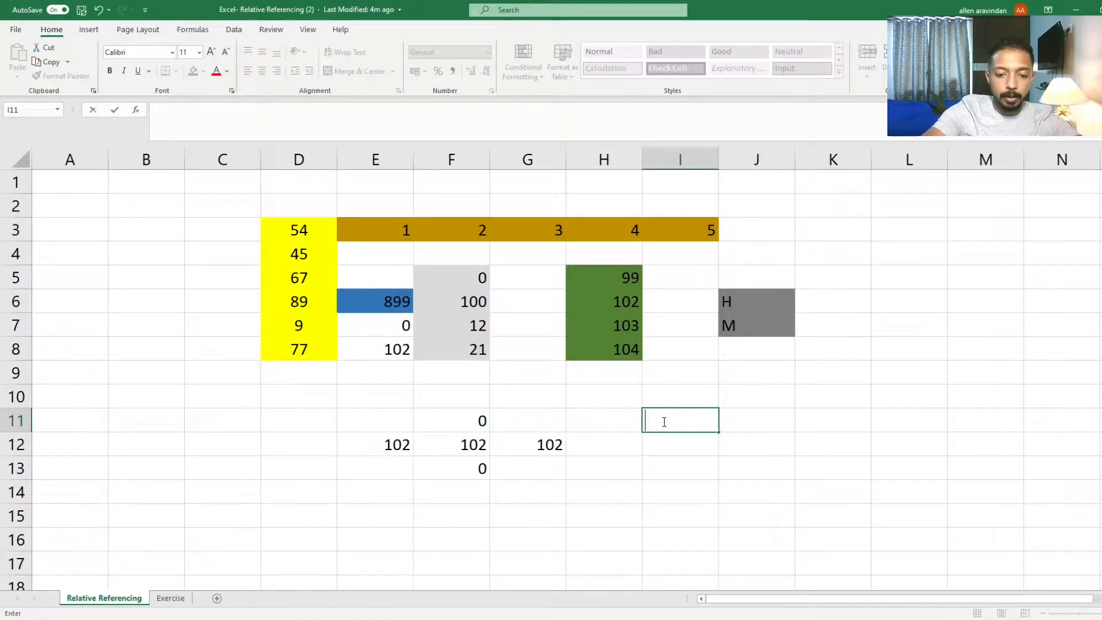
pyautogui.write('8')
pyautogui.press('Return')
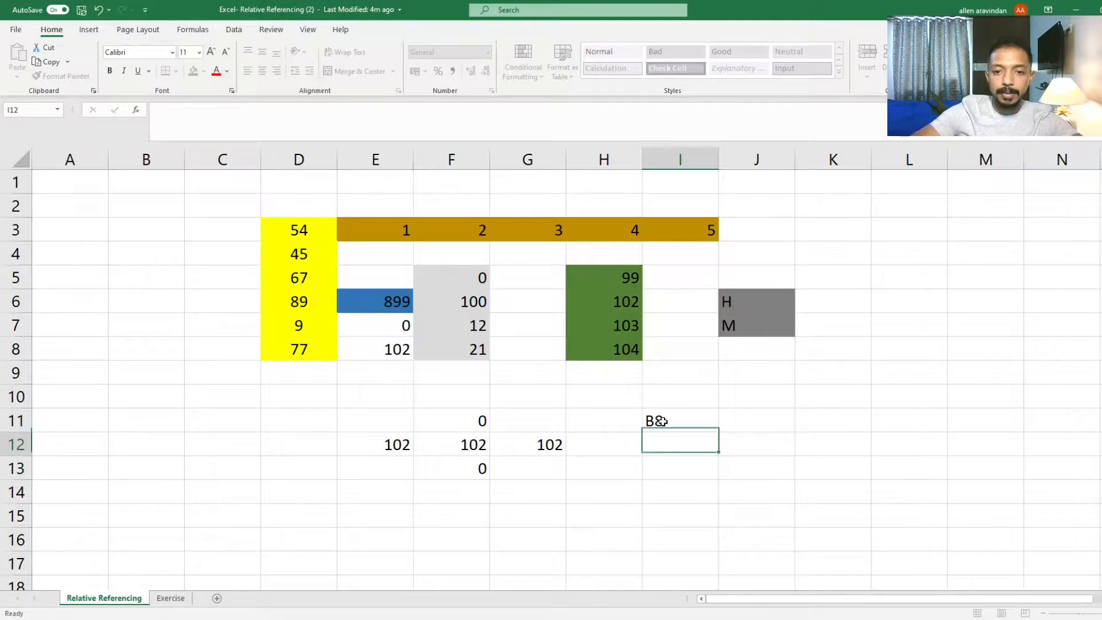
pyautogui.click(654, 421)
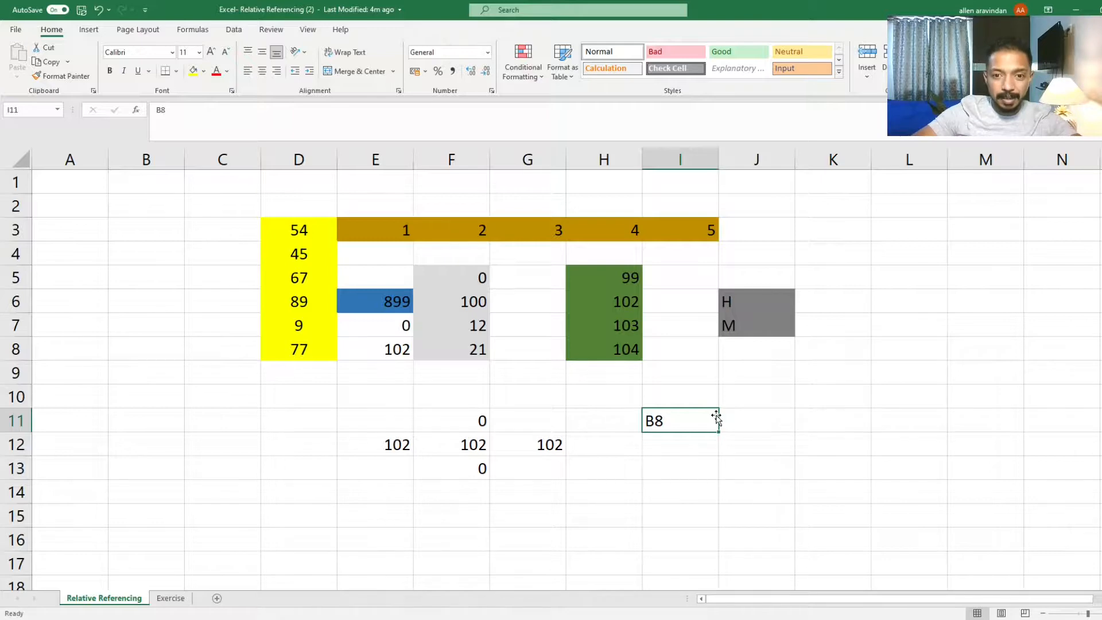
pyautogui.press('Left')
pyautogui.press('Down')
pyautogui.press('Right')
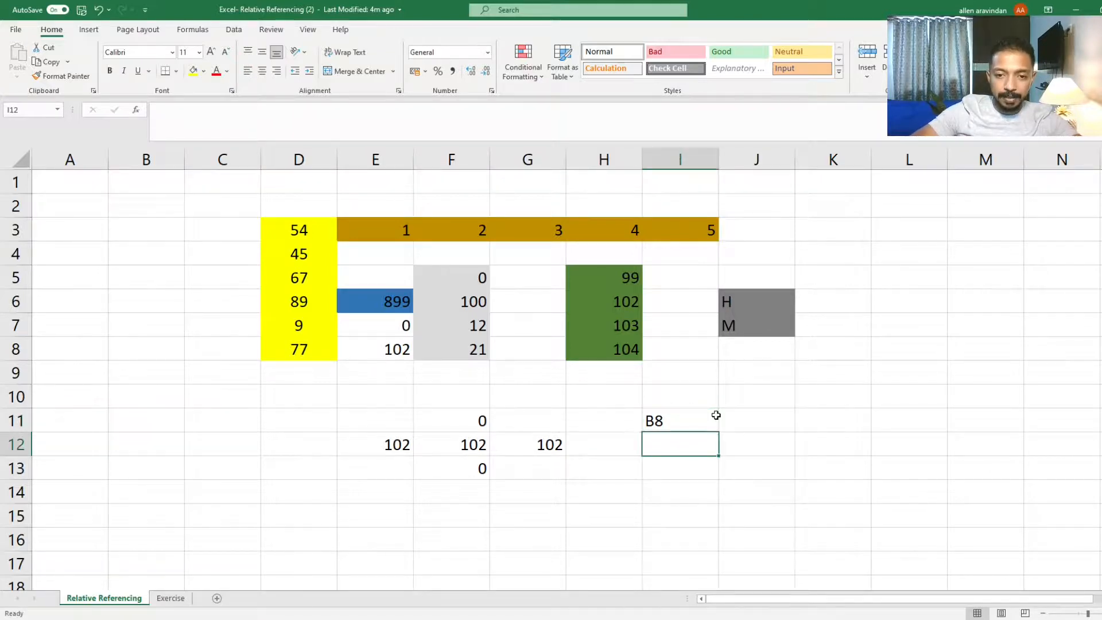
pyautogui.press('Left')
pyautogui.write('c')
pyautogui.press('Escape')
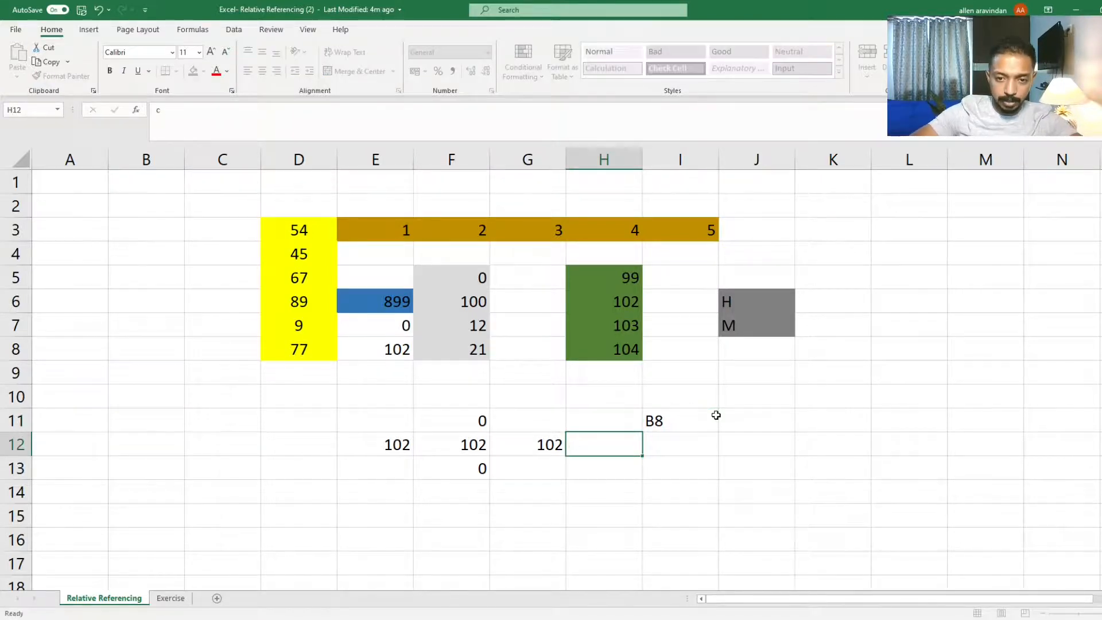
# Step: Enter the fully locked sample reference $B$8 as text in cell I12
pyautogui.press('Right')
pyautogui.write('cB')
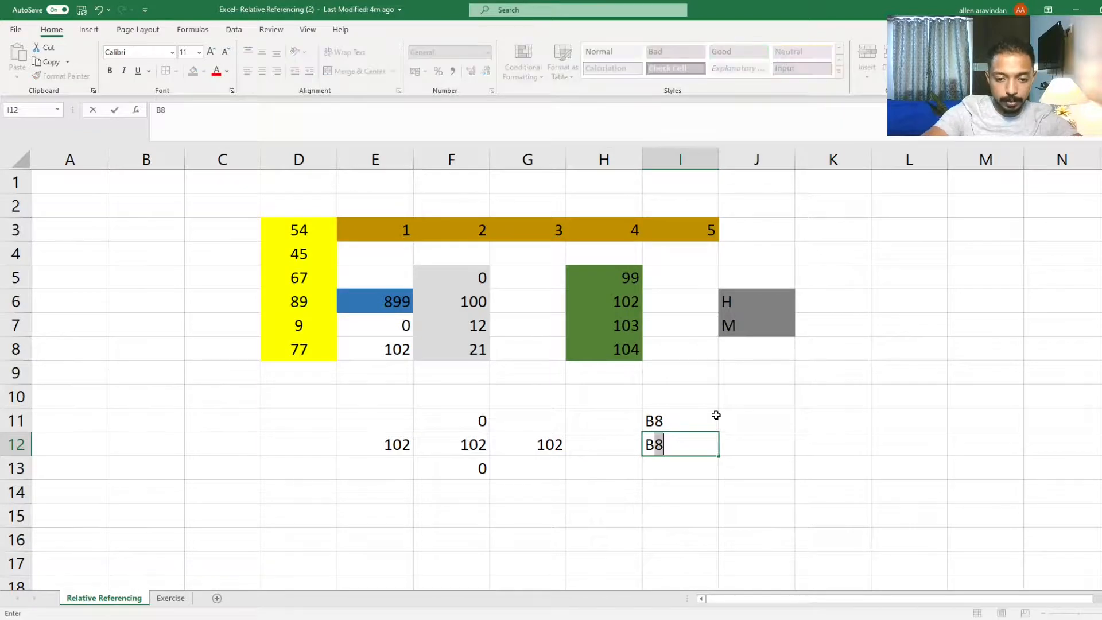
pyautogui.press('Return')
pyautogui.press('Up')
pyautogui.press('F2')
pyautogui.press('Left')
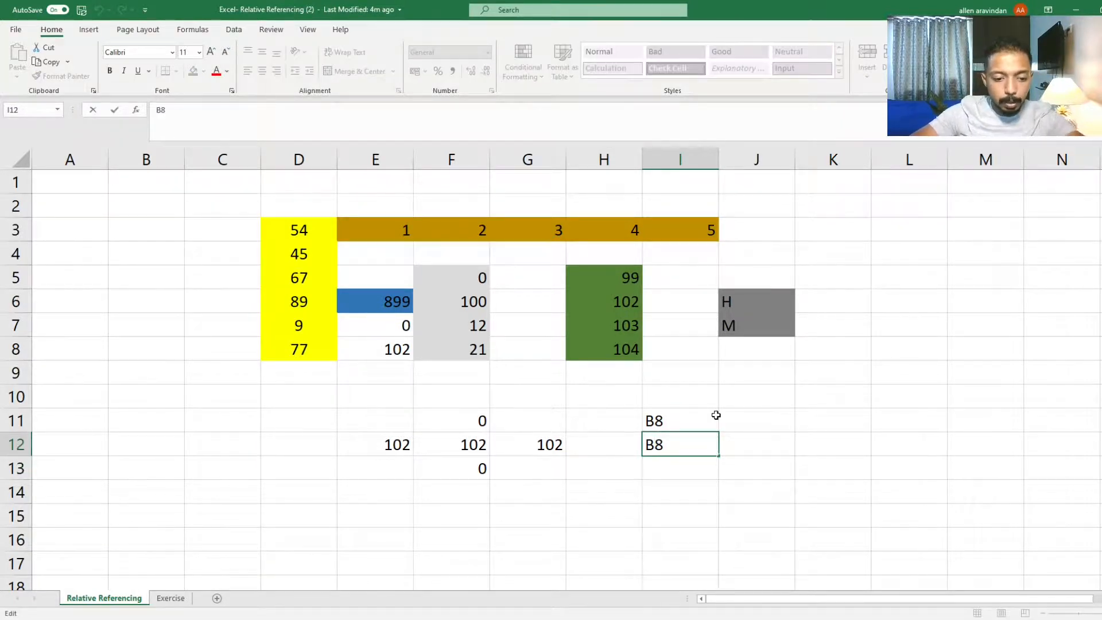
pyautogui.write('$B')
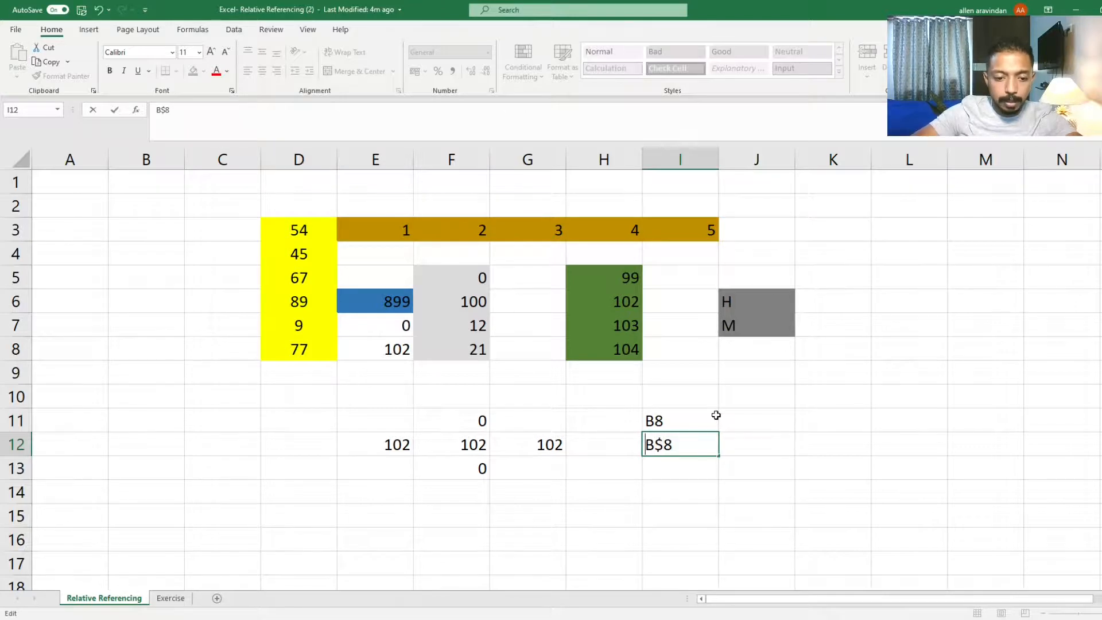
pyautogui.write('$')
pyautogui.press('Return')
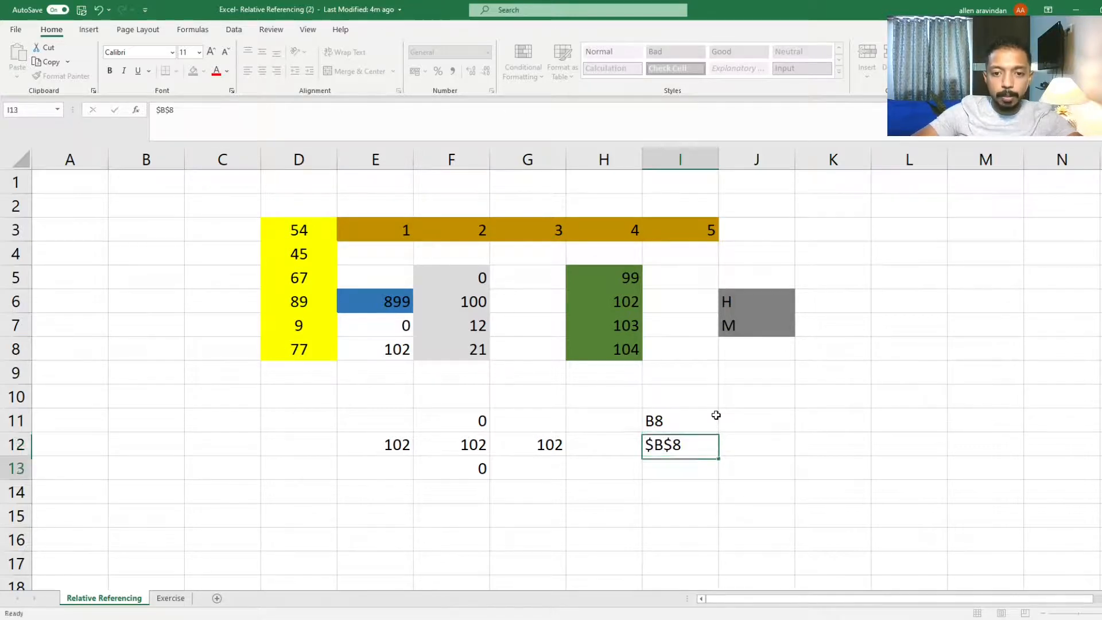
# Step: Enter the column-locked sample reference $B8 as text in cell I13
pyautogui.write('B8')
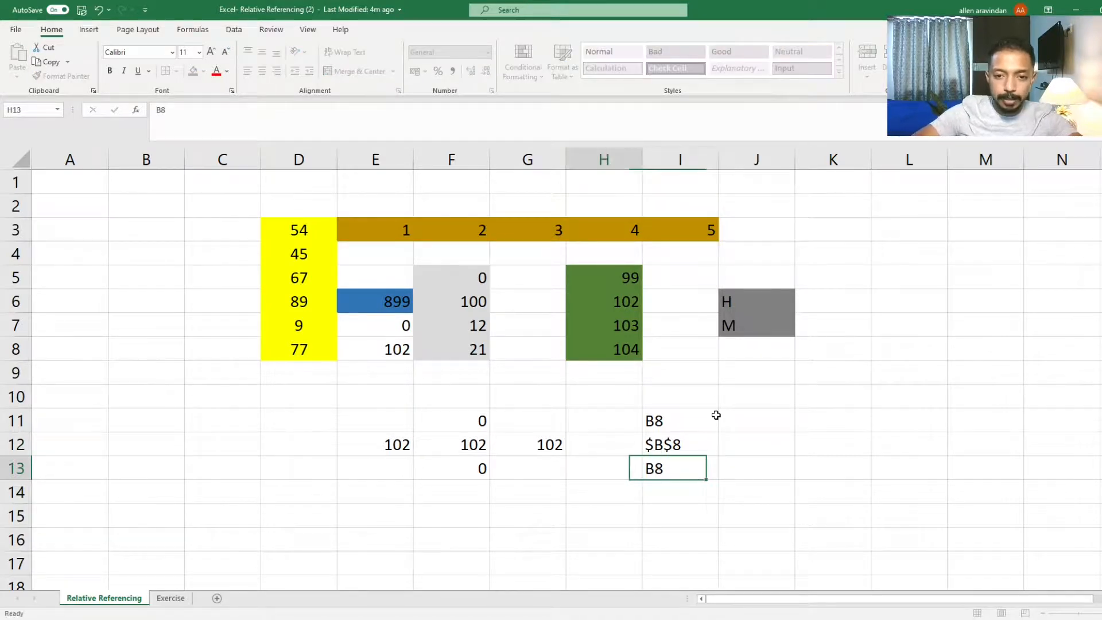
pyautogui.press('Left')
pyautogui.press('Right')
pyautogui.press('F2')
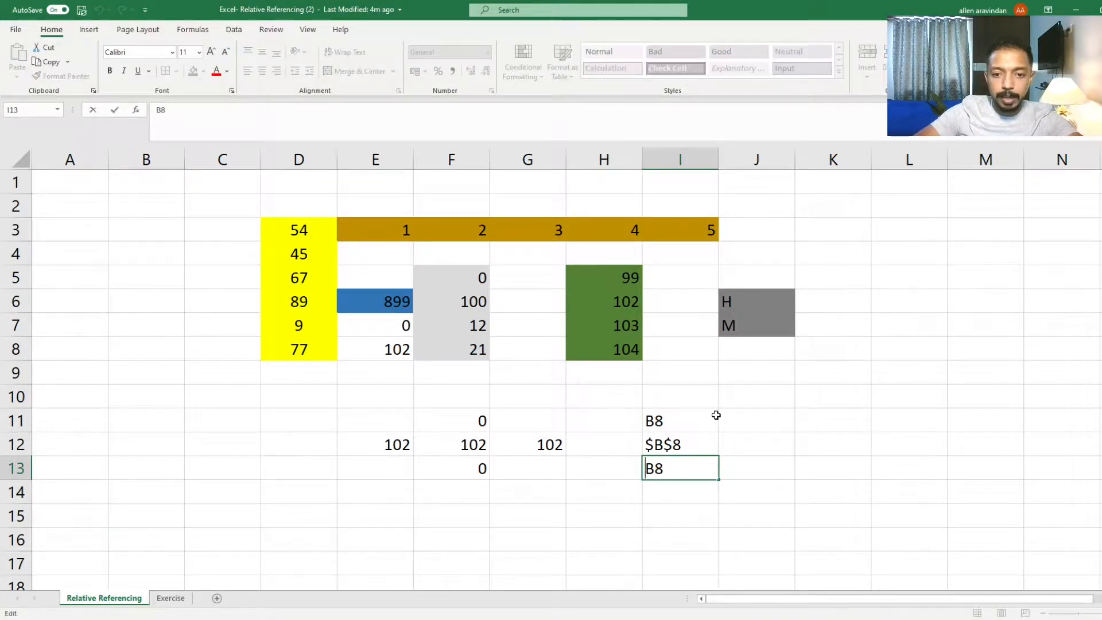
pyautogui.press('Left')
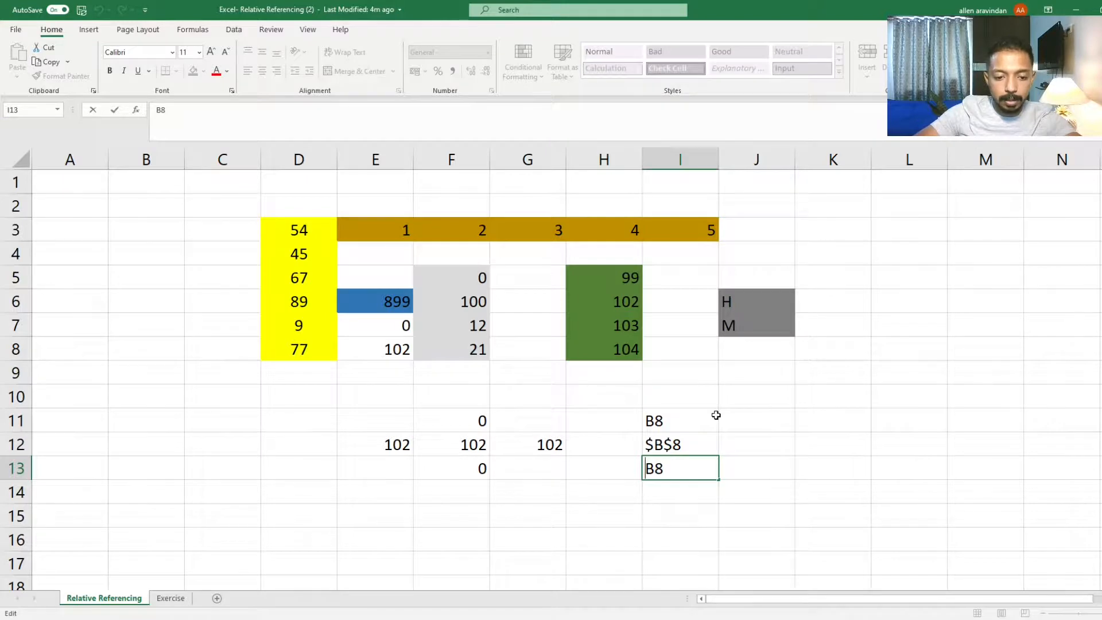
pyautogui.write('4')
pyautogui.press('BackSpace')
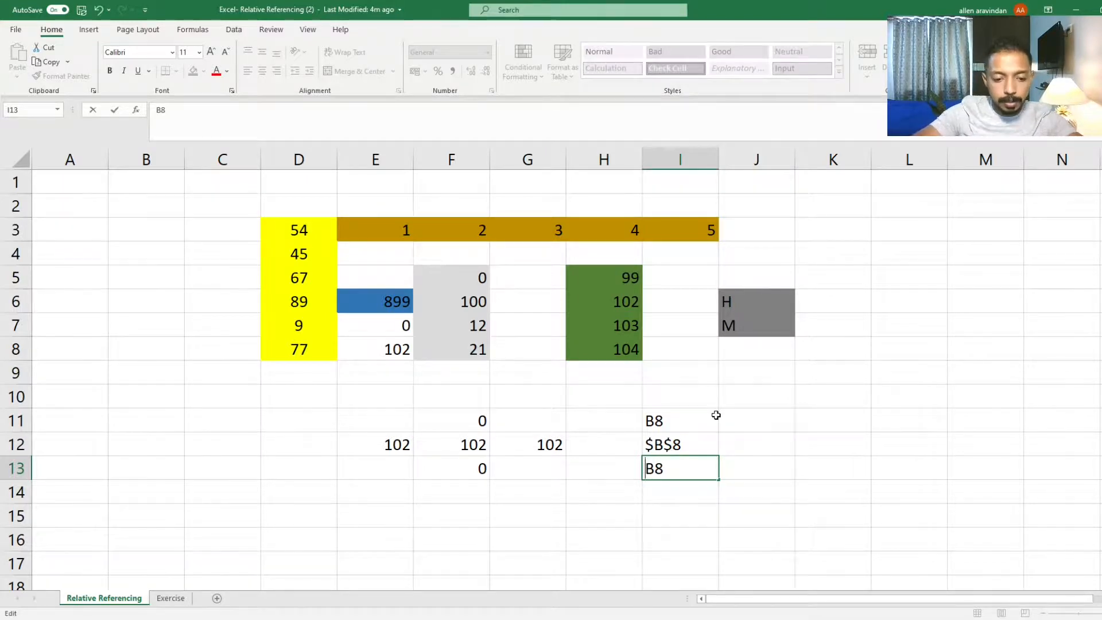
pyautogui.write('$')
pyautogui.press('Return')
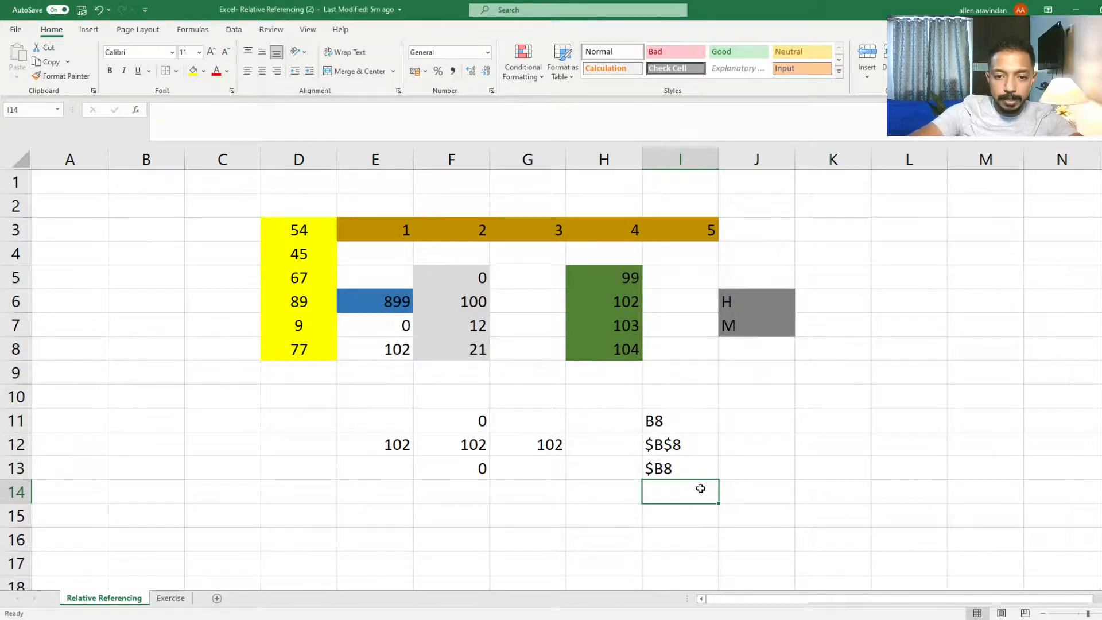
# Step: Copy the fully locked sample reference from I12 into I14
pyautogui.press('Up')
pyautogui.press('Up')
pyautogui.write('C')
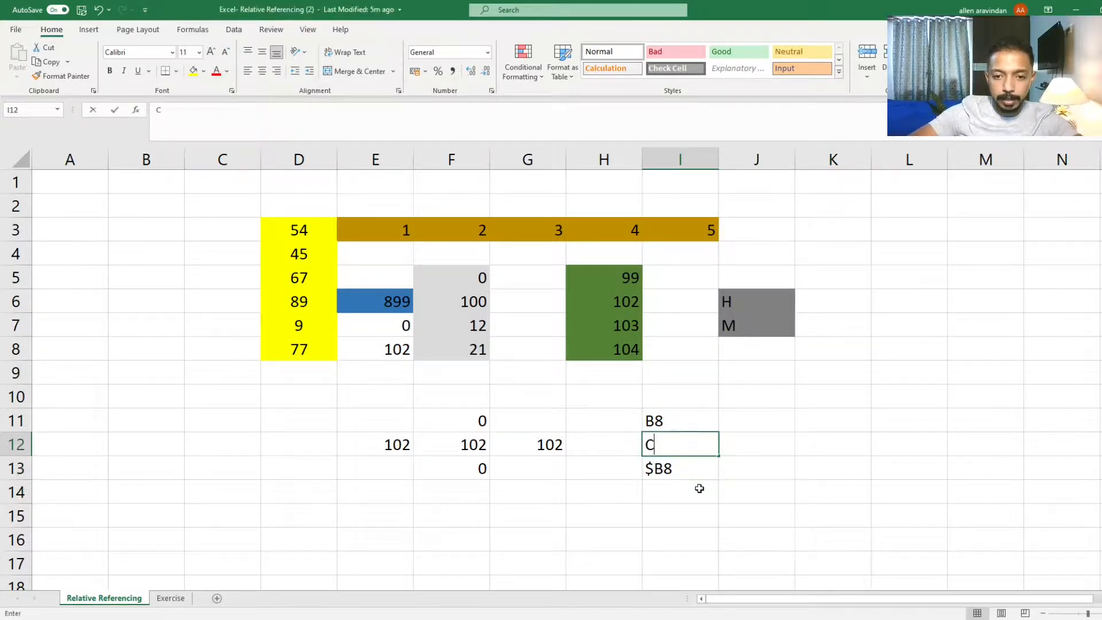
pyautogui.press('Escape')
pyautogui.hotkey('ctrl', 'c')
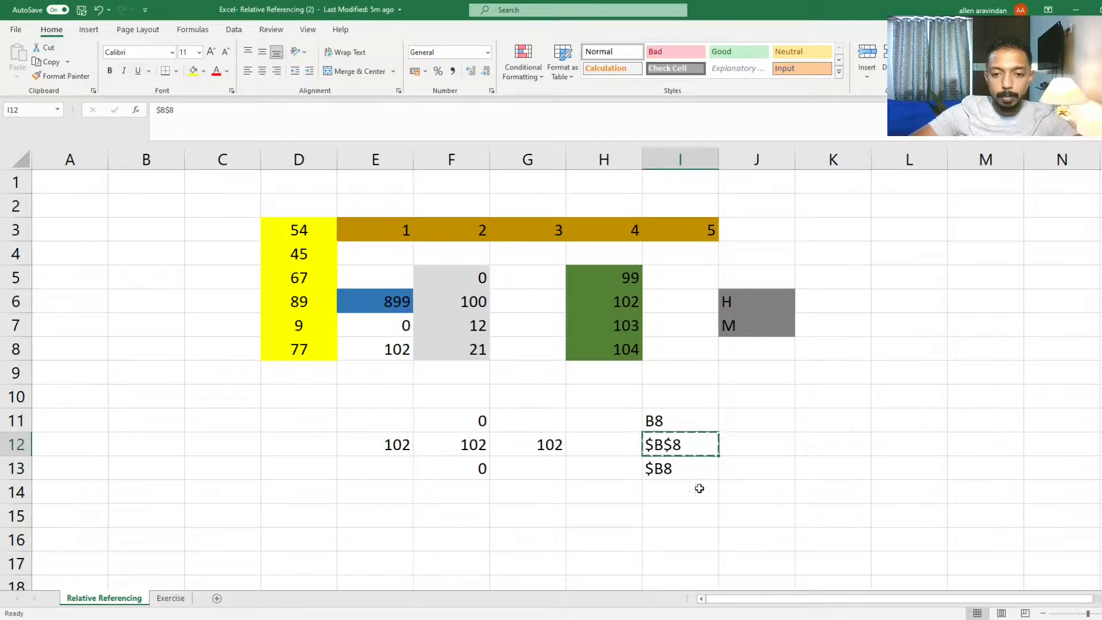
pyautogui.click(699, 489)
pyautogui.hotkey('ctrl', 'v')
pyautogui.press('Escape')
# Step: Remove the column lock from the reference in I14 so that it reads B$8
pyautogui.press('F2')
pyautogui.press('Left')
pyautogui.press('Left')
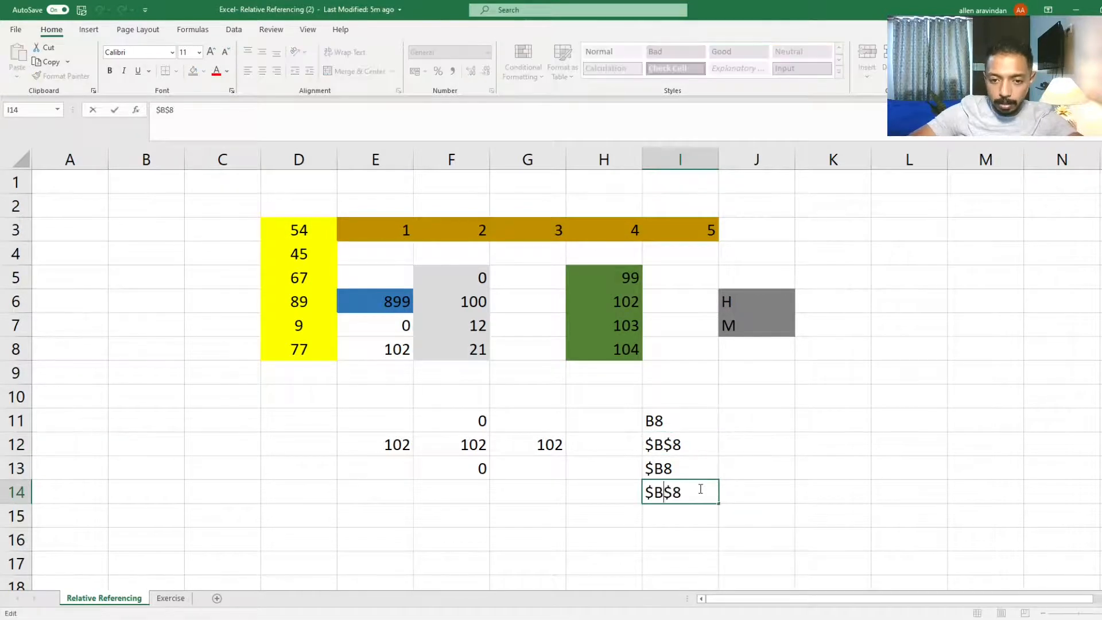
pyautogui.press('Left')
pyautogui.press('BackSpace')
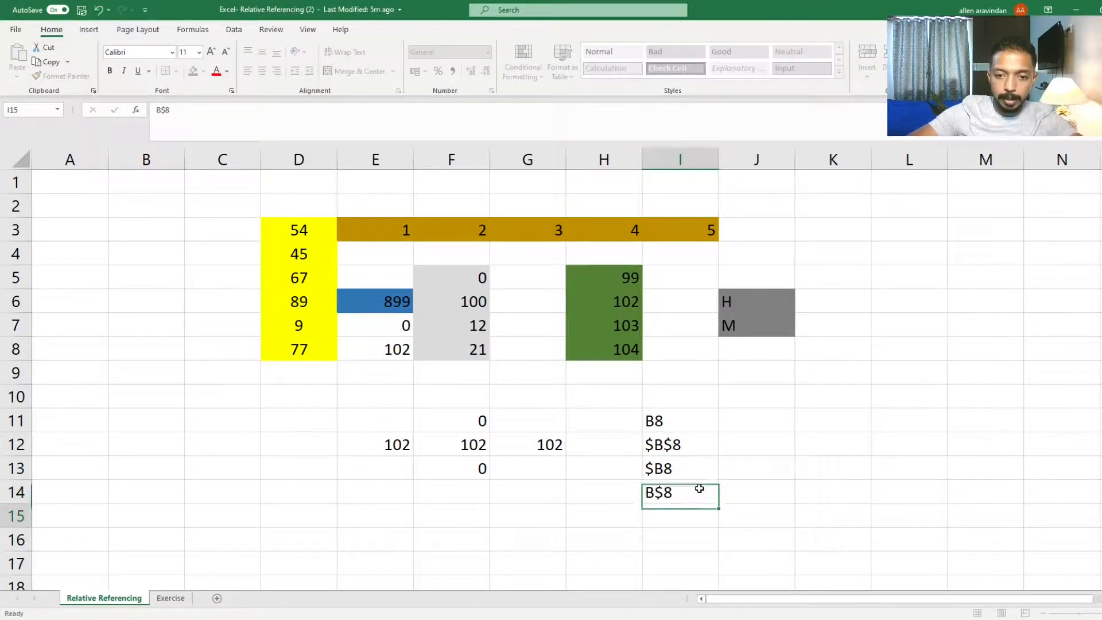
pyautogui.press('Return')
# Step: Label the $B$8 reference in J12 as "Col and Row Fixed"
pyautogui.click(743, 444)
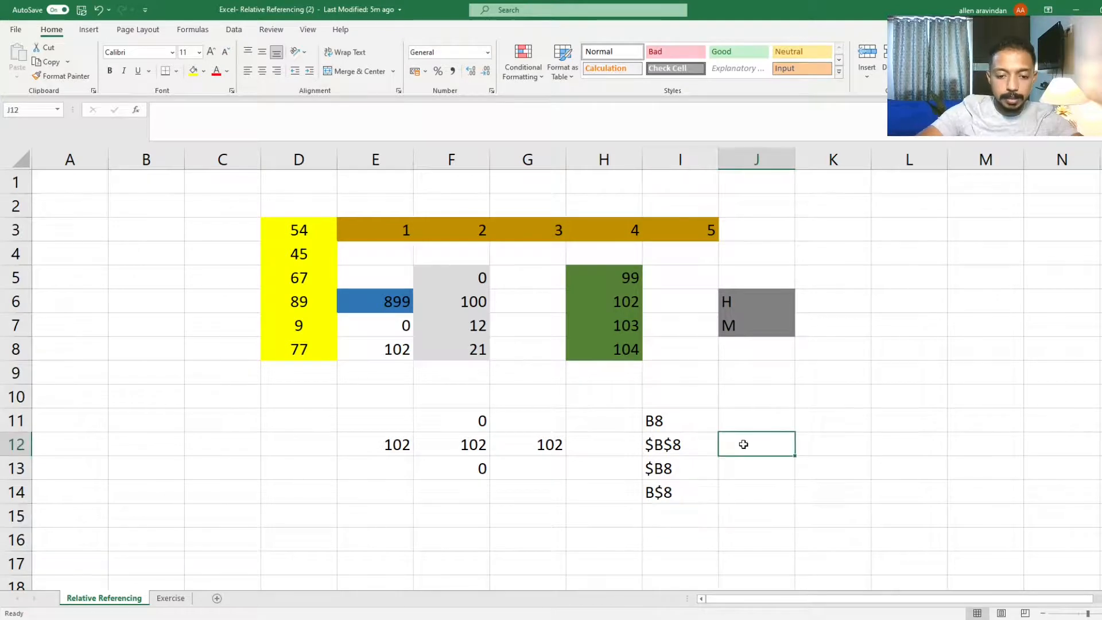
pyautogui.write('b')
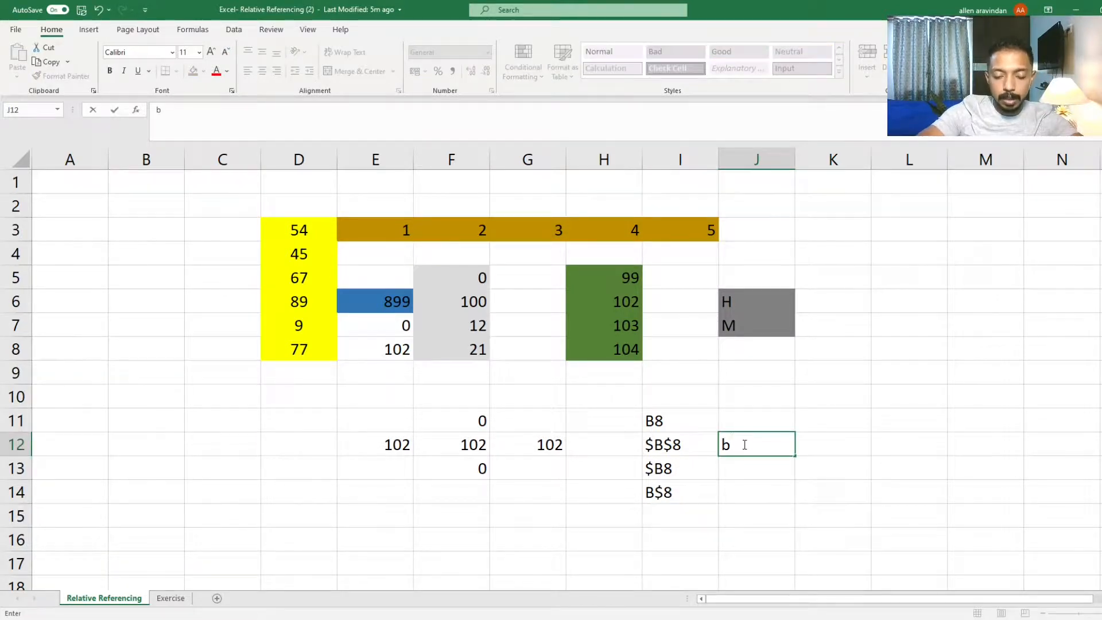
pyautogui.press('BackSpace')
pyautogui.write('Col and ROWN')
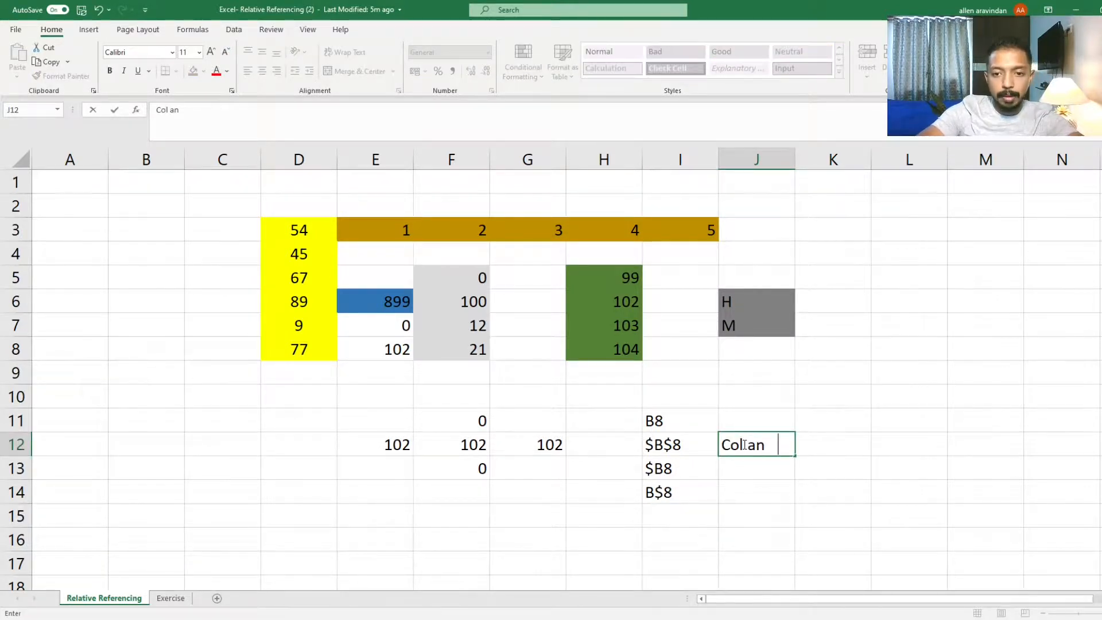
pyautogui.press('BackSpace')
pyautogui.press('BackSpace')
pyautogui.press('BackSpace')
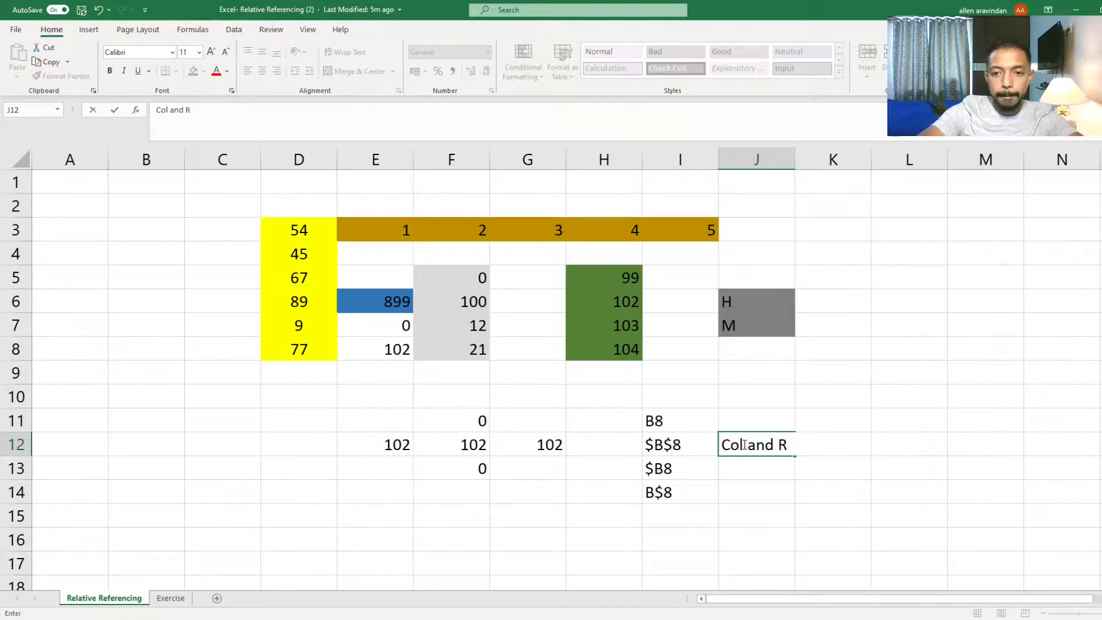
pyautogui.write('ow Fixed')
pyautogui.press('Return')
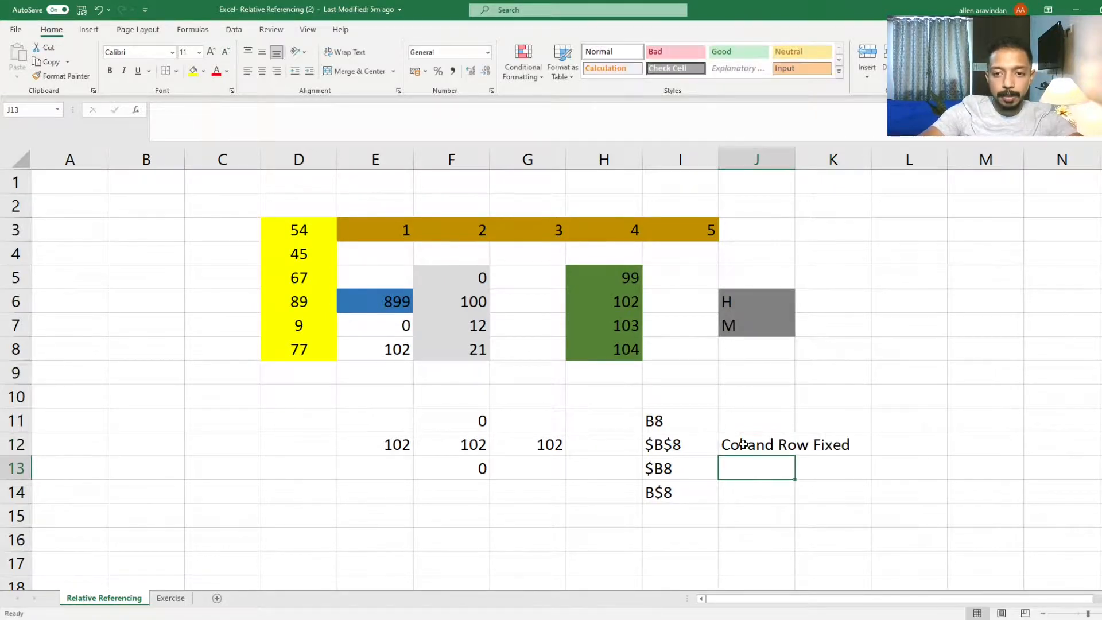
# Step: Label the $B8 reference "Col Fixed" in J13 and the B$8 reference "Row Fixed" in J14
pyautogui.write('Col')
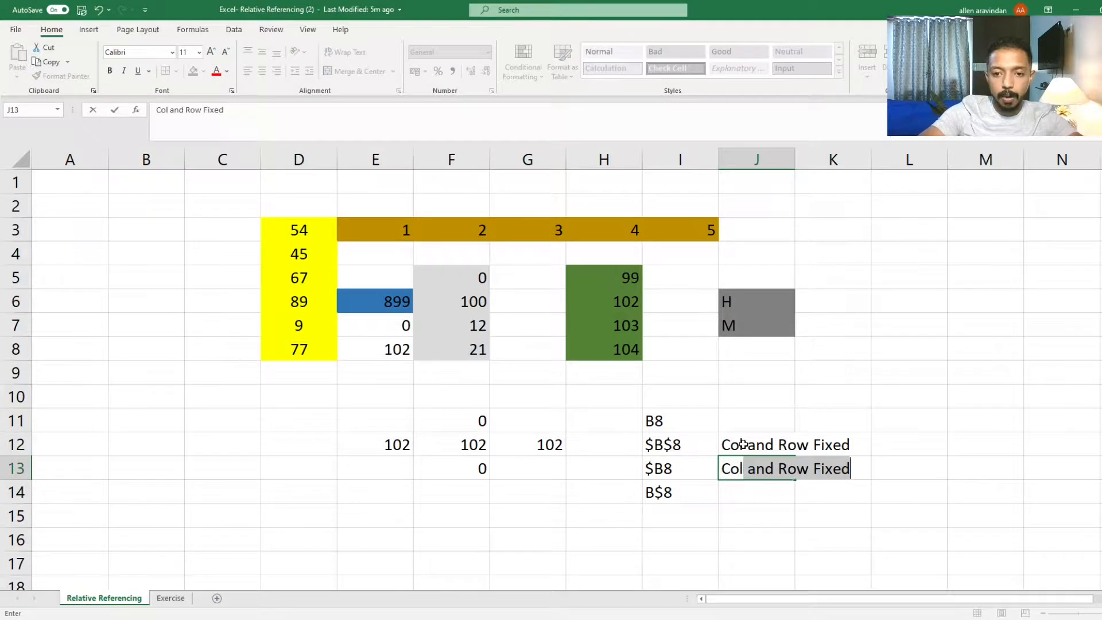
pyautogui.write(' fixed')
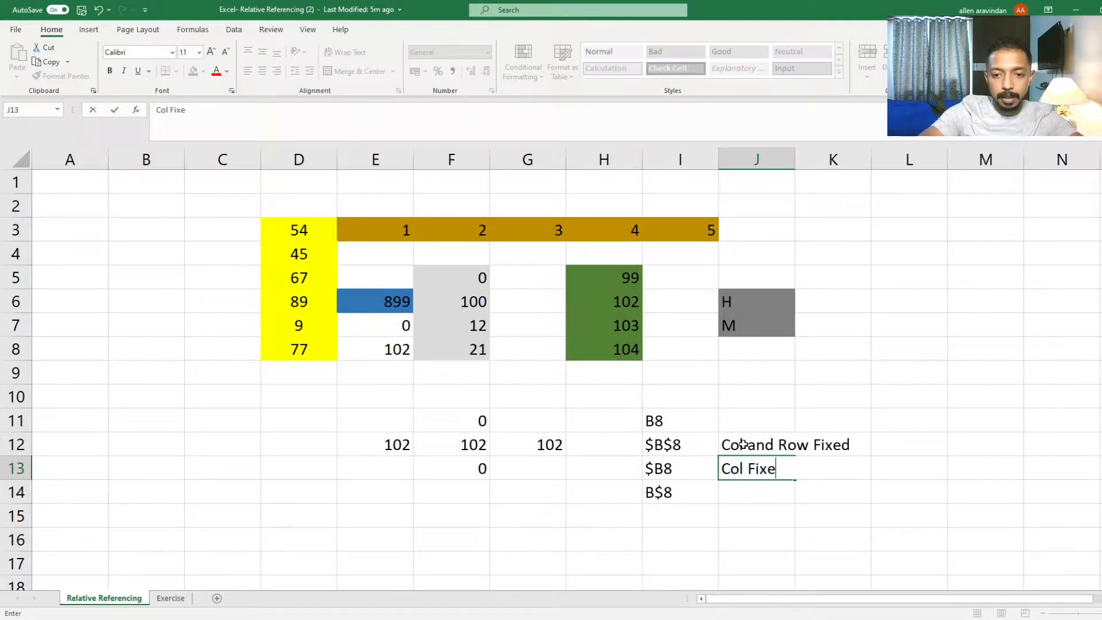
pyautogui.press('Return')
pyautogui.write('Row Fixed')
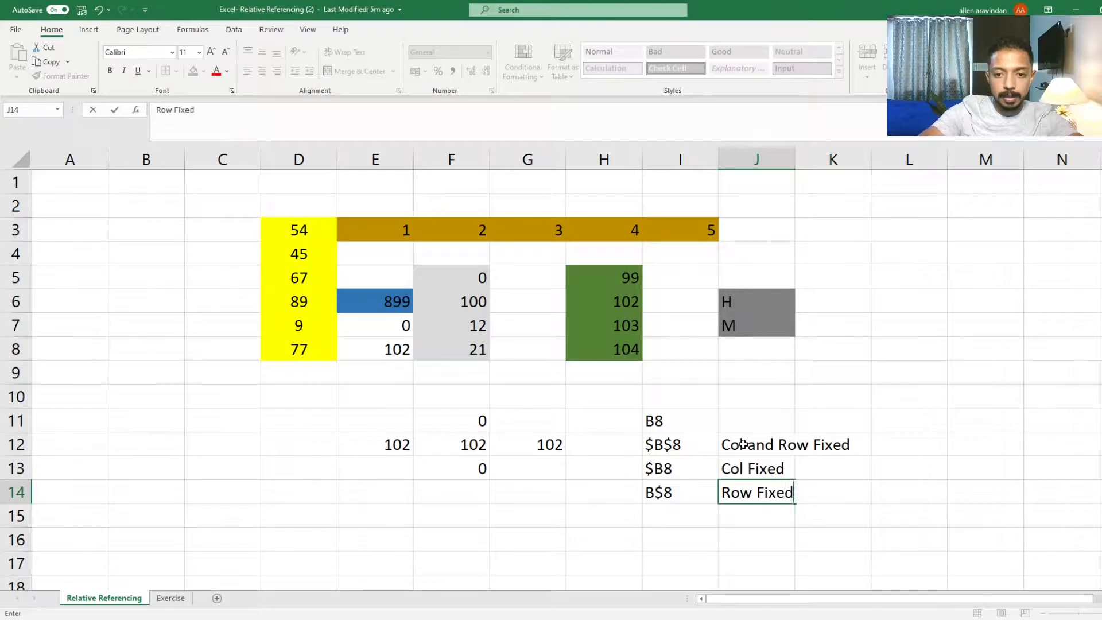
pyautogui.press('Return')
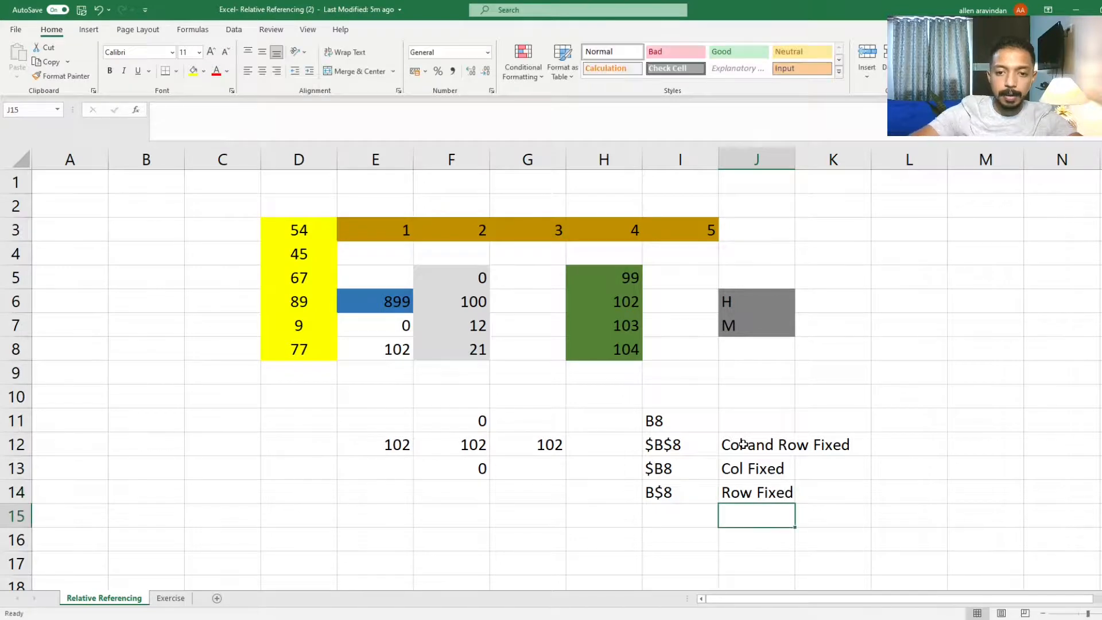
# Step: Enter the shortcut note "F4" in J11 beside the B8 reference
pyautogui.click(755, 445)
pyautogui.click(754, 419)
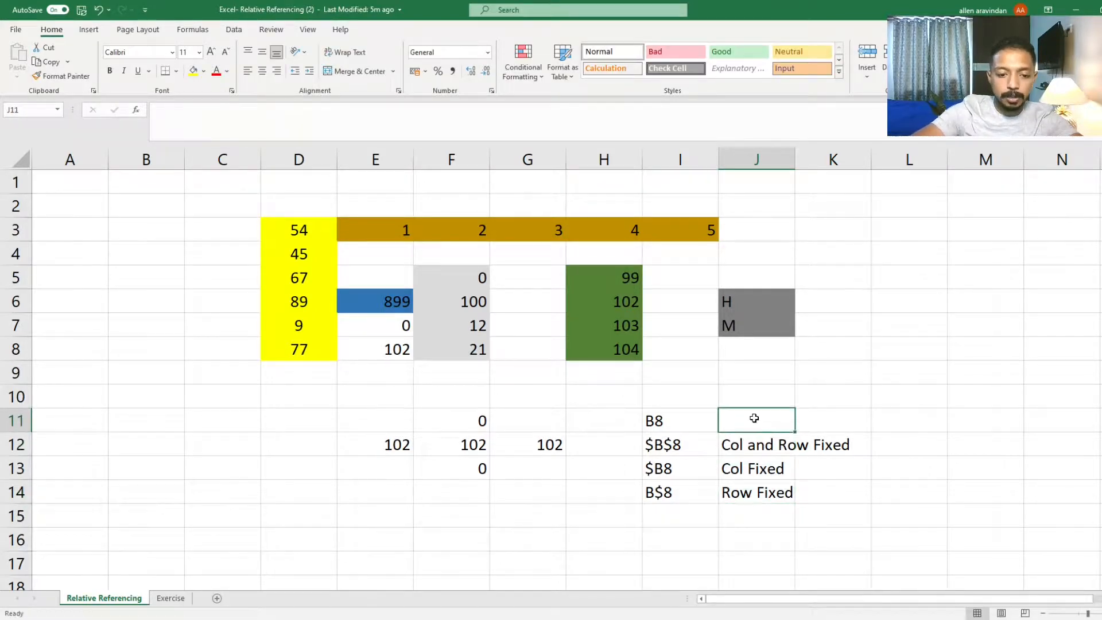
pyautogui.write('F')
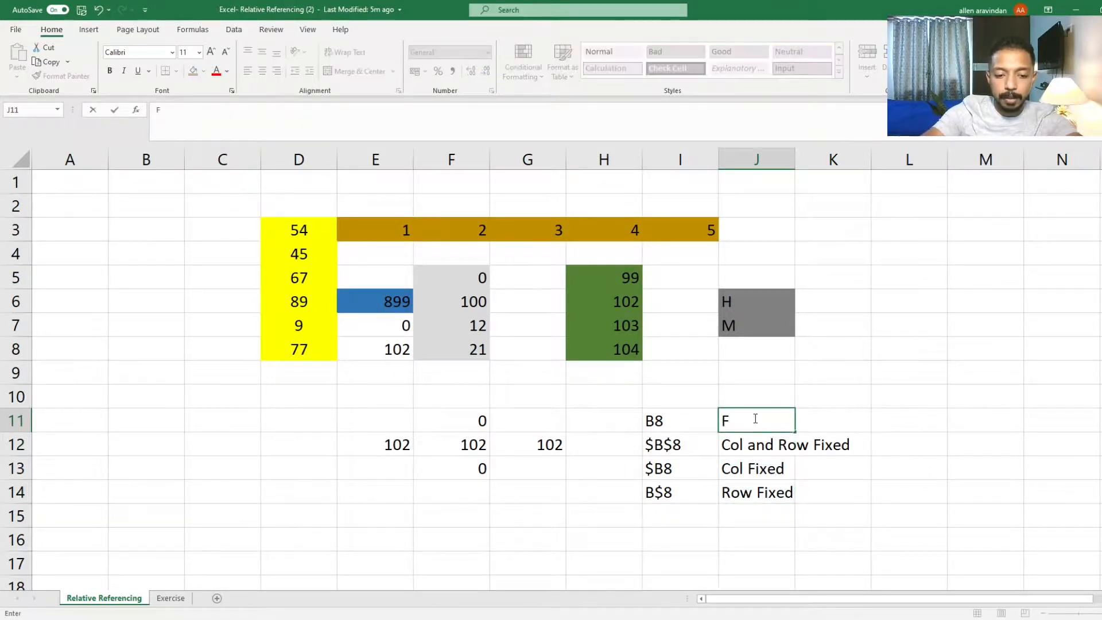
pyautogui.write('4')
pyautogui.press('Return')
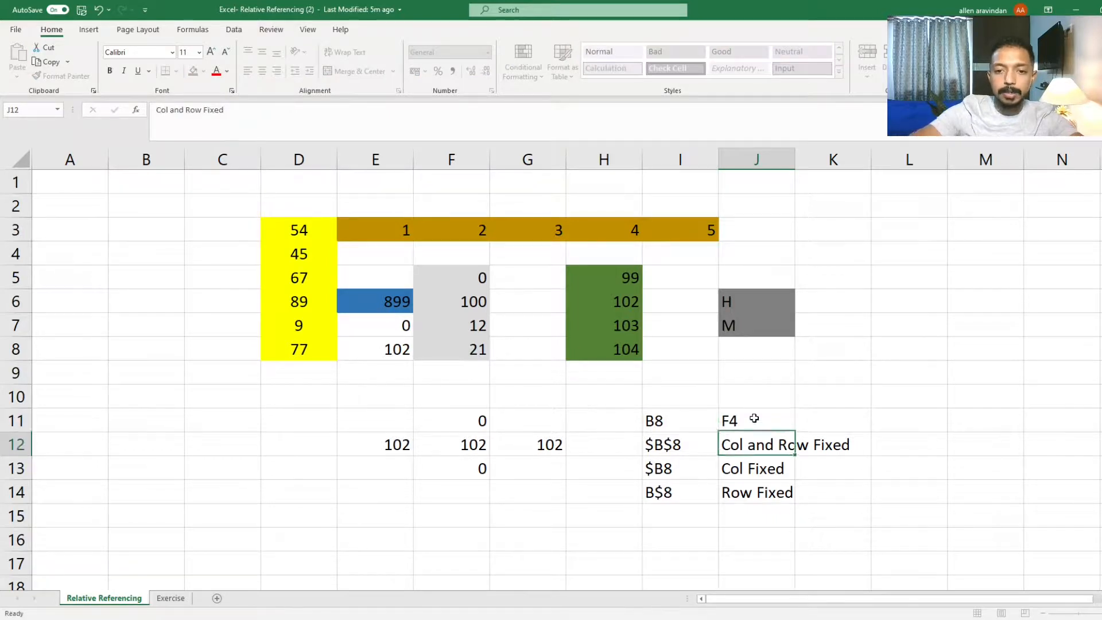
# Step: Extend the shortcut note in J11 so that it reads "F4/ Fn + F4"
pyautogui.doubleClick(755, 418)
pyautogui.write('/ fn')
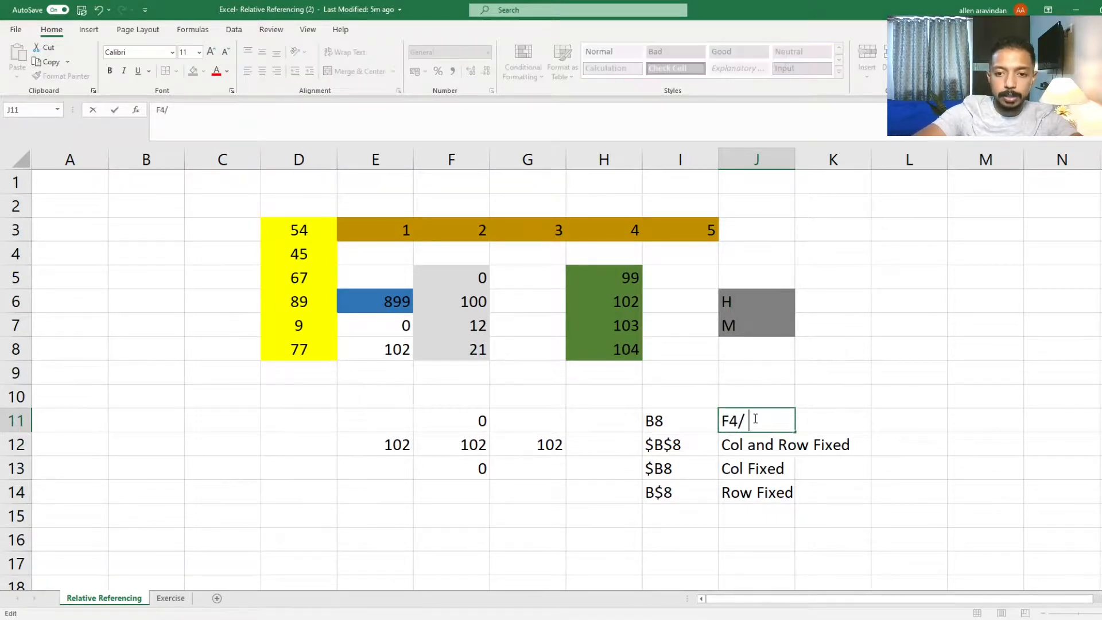
pyautogui.press('BackSpace')
pyautogui.write('Fn ')
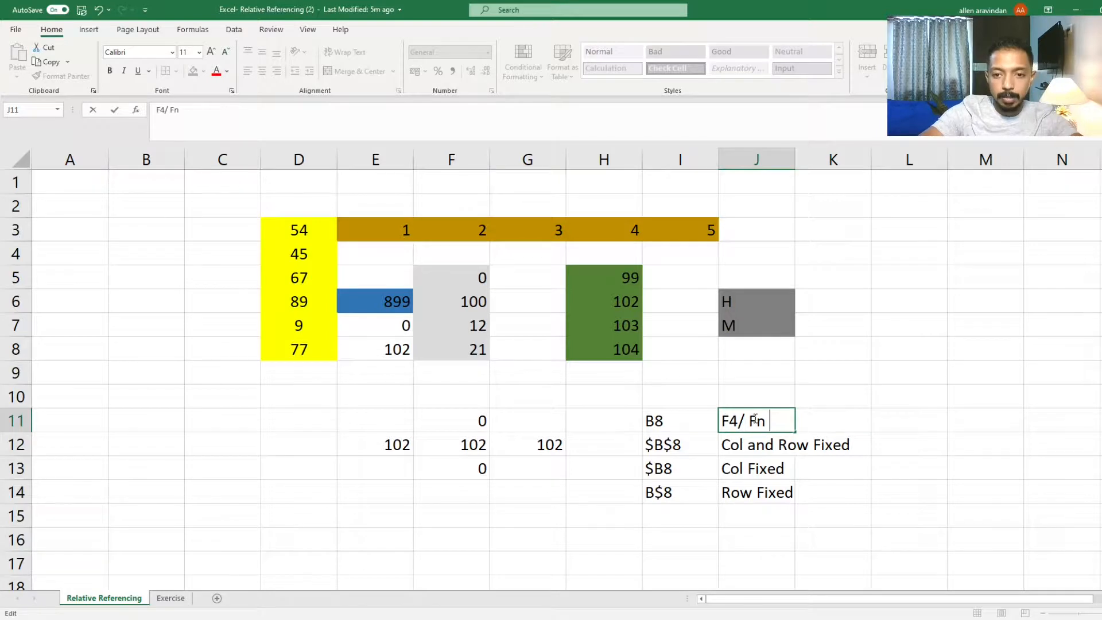
pyautogui.write('+ ')
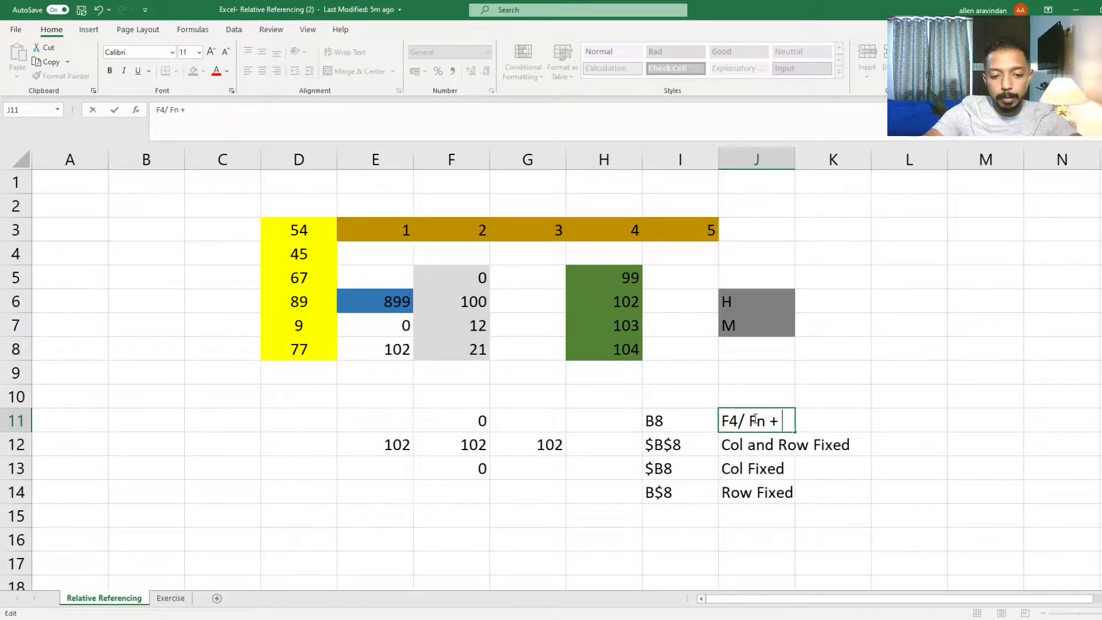
pyautogui.write('F')
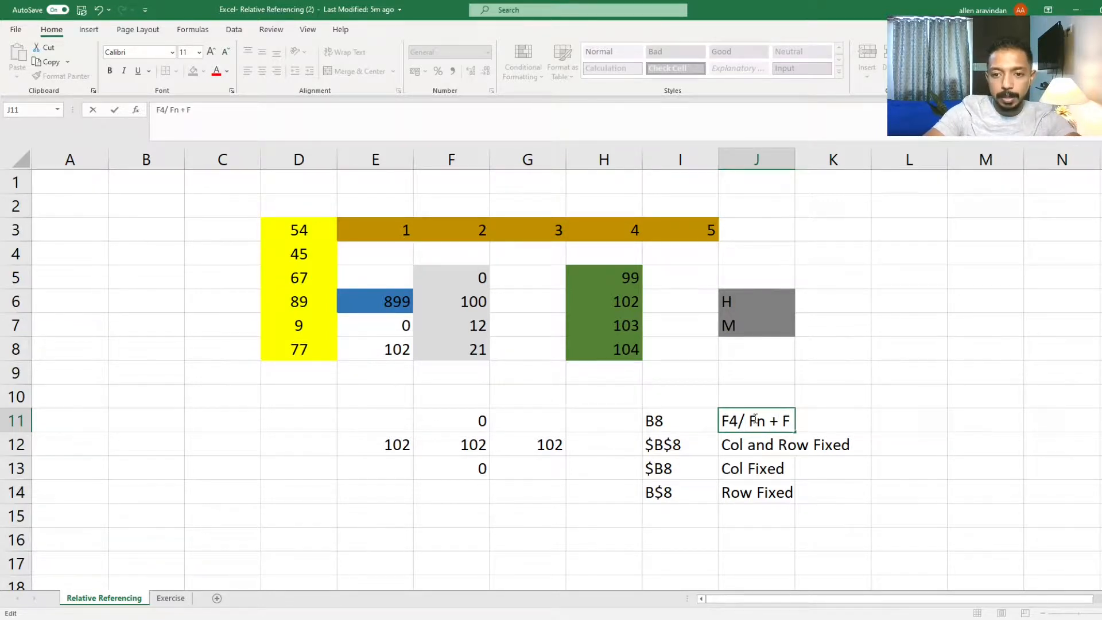
pyautogui.write('4')
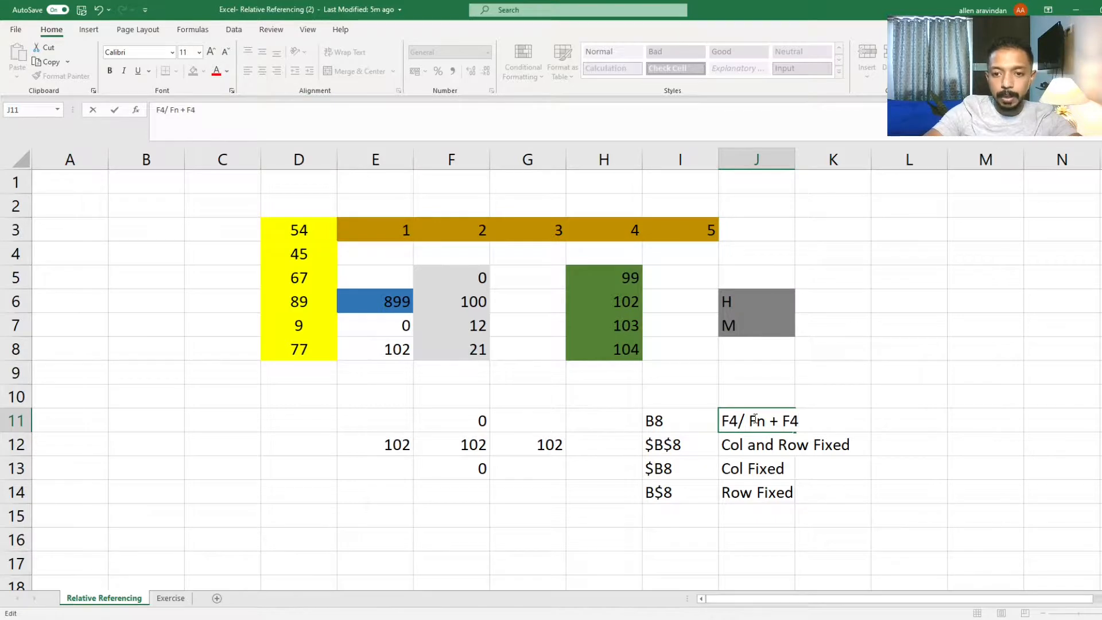
pyautogui.press('Return')
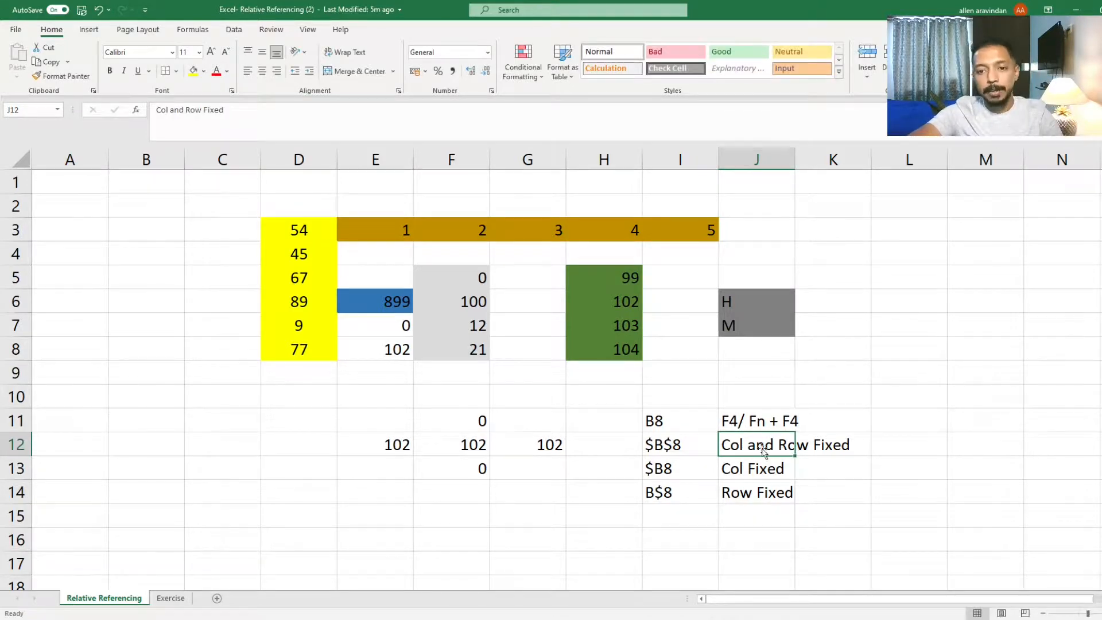
# Step: Review the Fn + F4 part of the shortcut note in J11 and the fully locked reference in I12
pyautogui.click(699, 436)
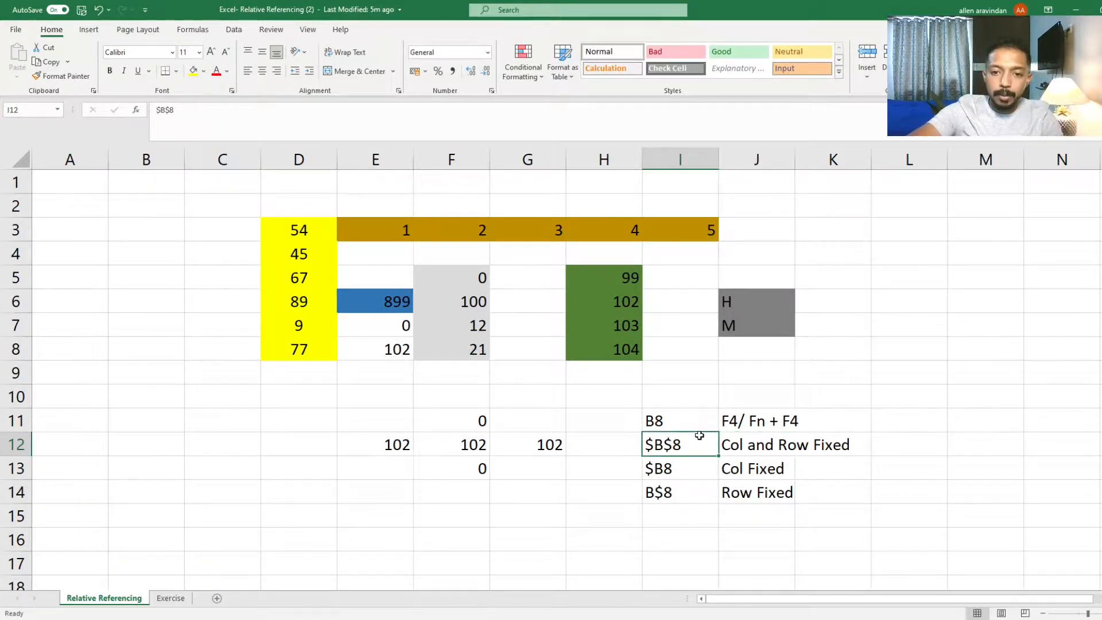
pyautogui.click(754, 420)
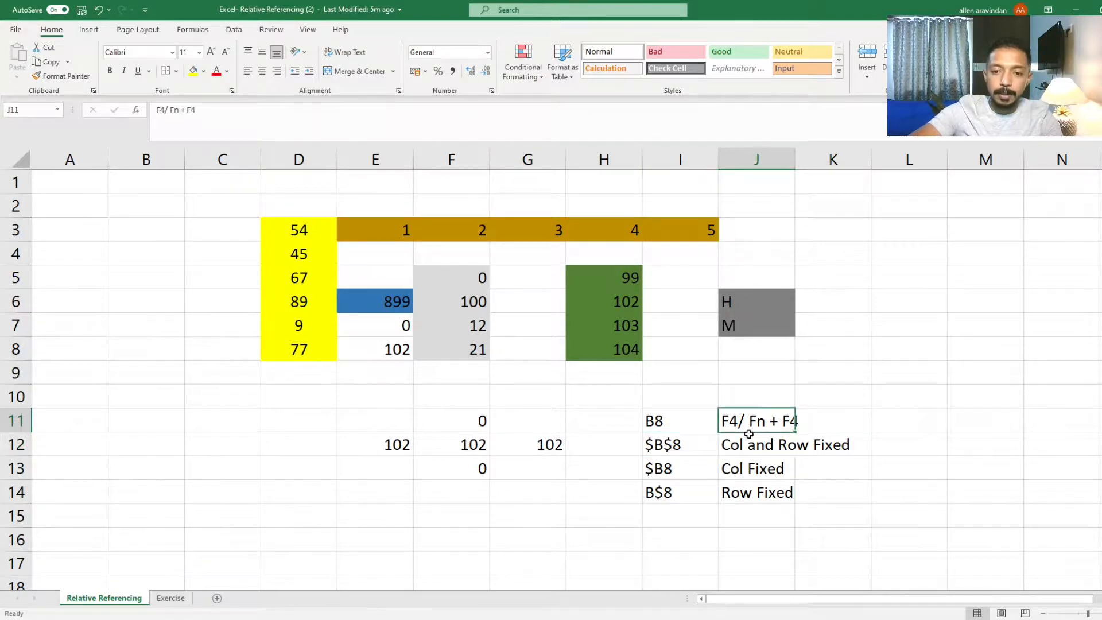
pyautogui.doubleClick(771, 421)
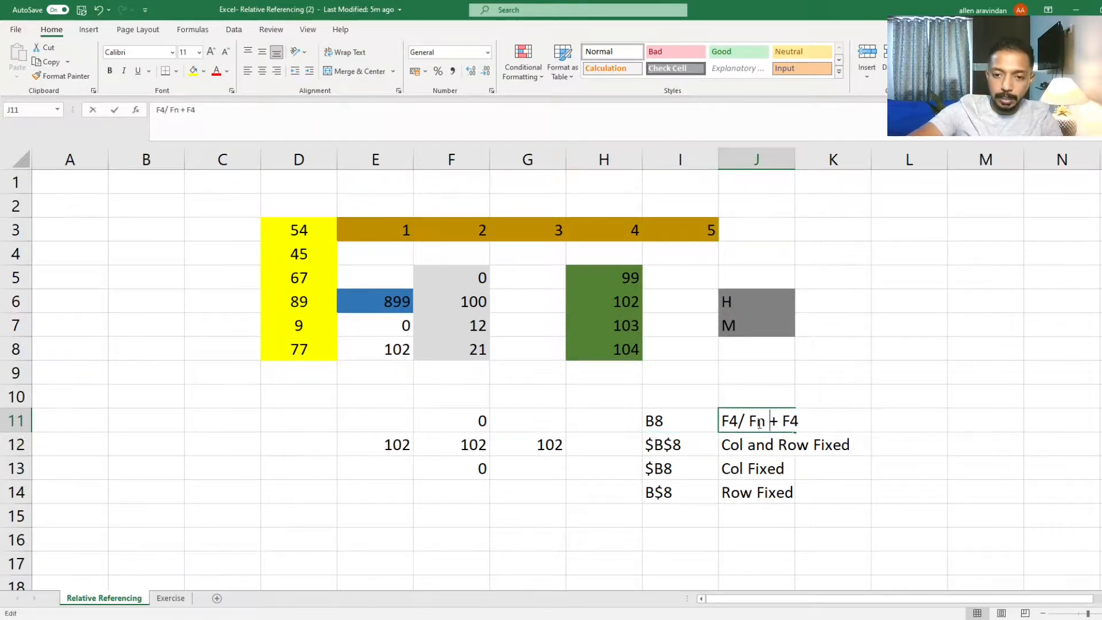
pyautogui.moveTo(759, 424); pyautogui.dragTo(791, 417)
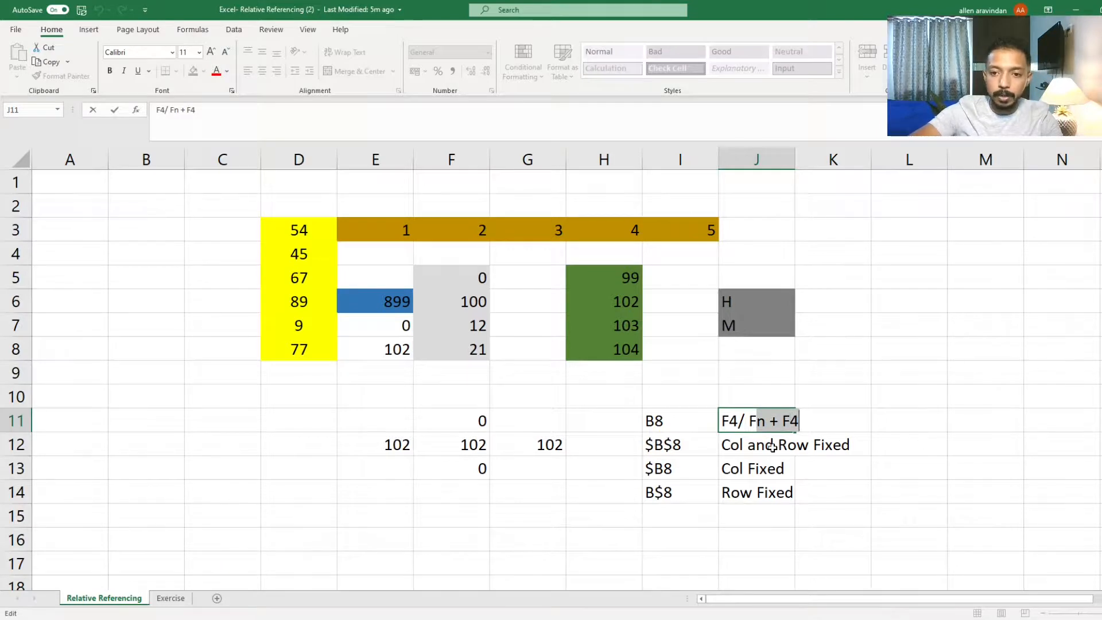
pyautogui.moveTo(748, 422); pyautogui.dragTo(771, 422)
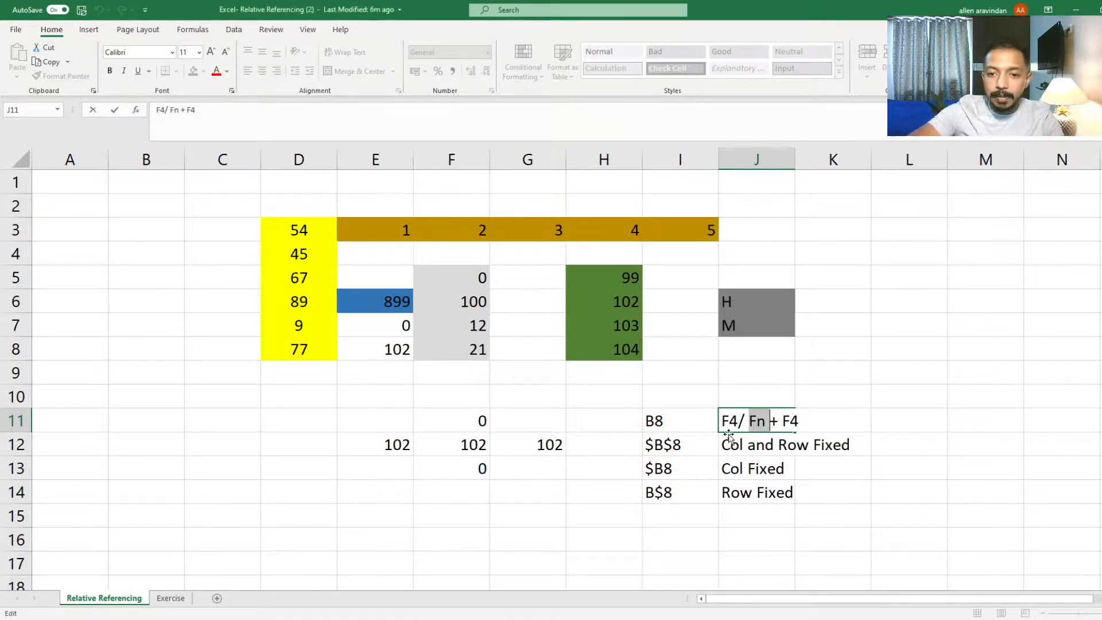
pyautogui.click(703, 445)
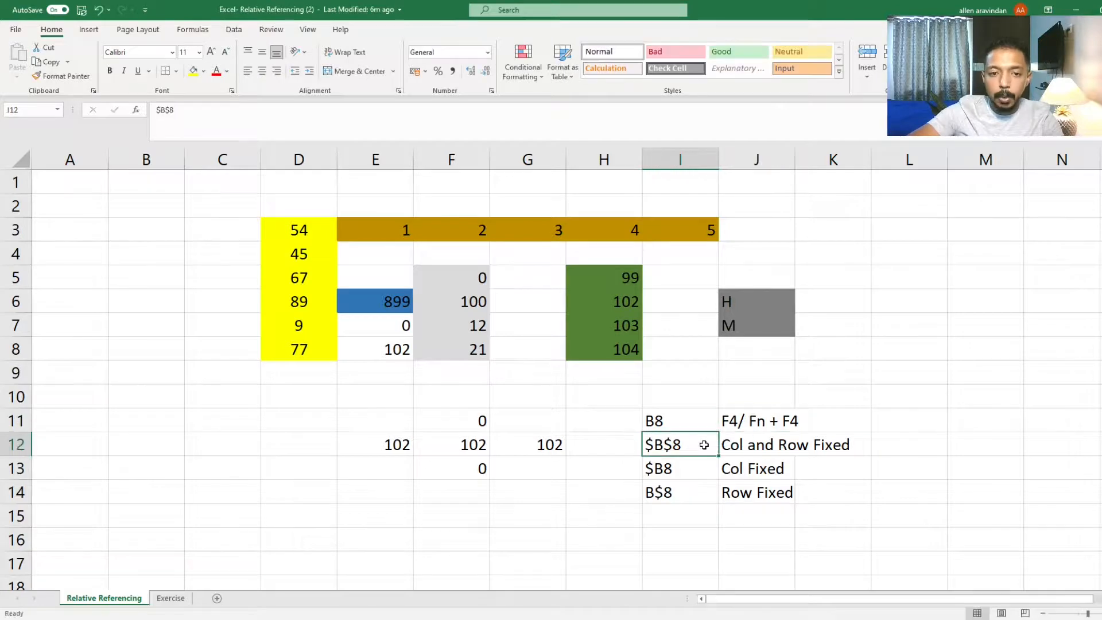
# Step: Open the Exercise sheet and widen column A so that the "Particulars" heading fits
pyautogui.click(184, 601)
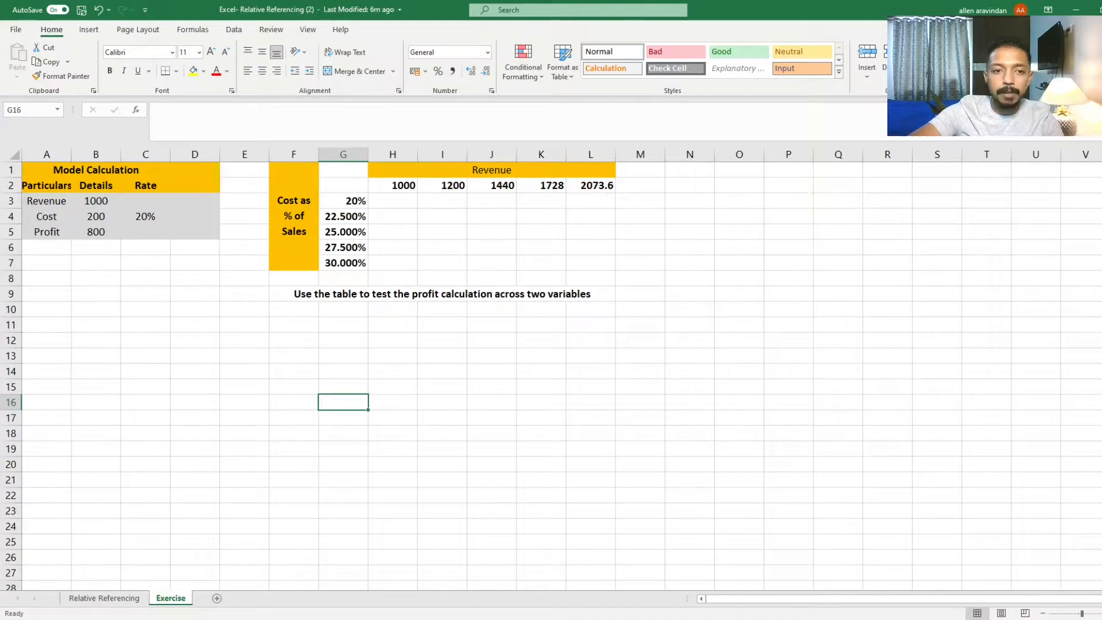
pyautogui.keyDown('ctrl'); pyautogui.scroll(3, 715, 567); pyautogui.keyUp('ctrl')
pyautogui.keyDown('ctrl'); pyautogui.scroll(1, 716, 567); pyautogui.keyUp('ctrl')
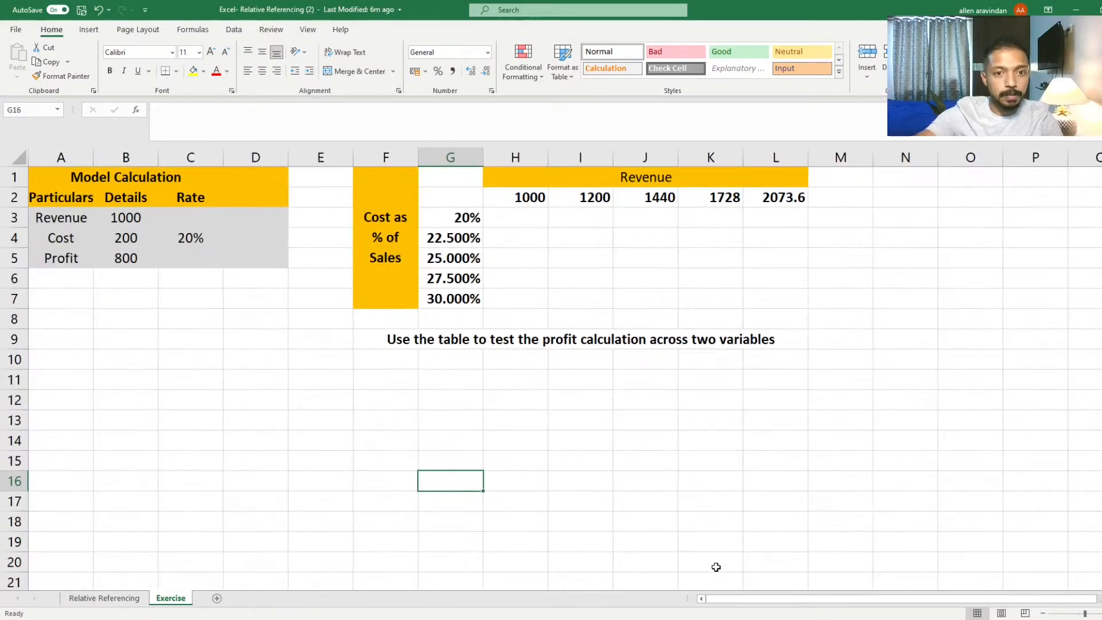
pyautogui.keyDown('ctrl'); pyautogui.scroll(4, 715, 568); pyautogui.keyUp('ctrl')
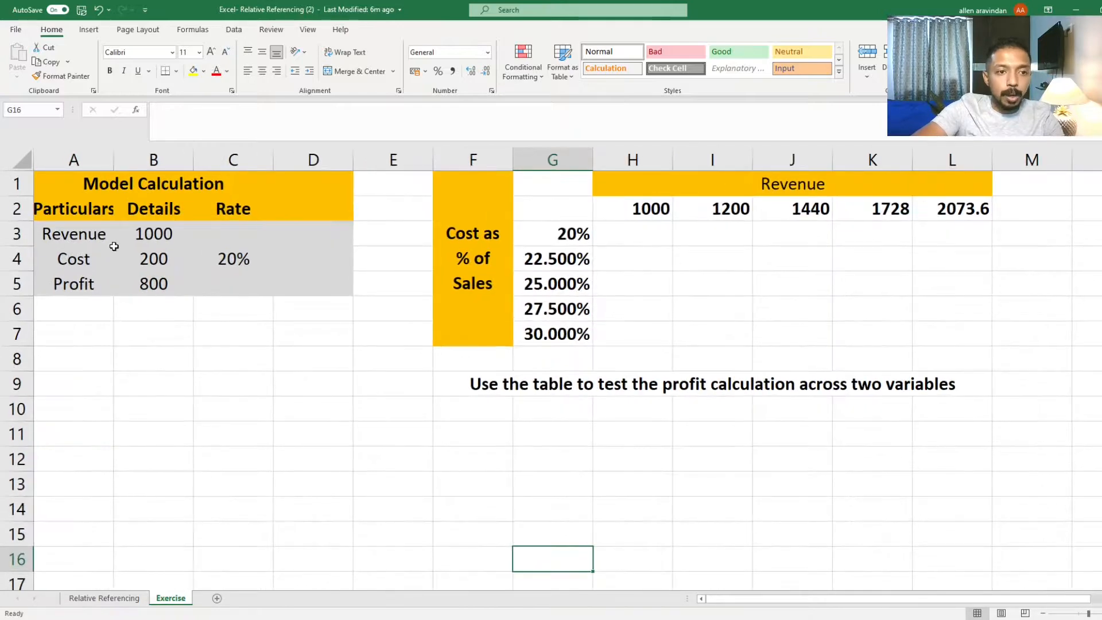
pyautogui.click(115, 249)
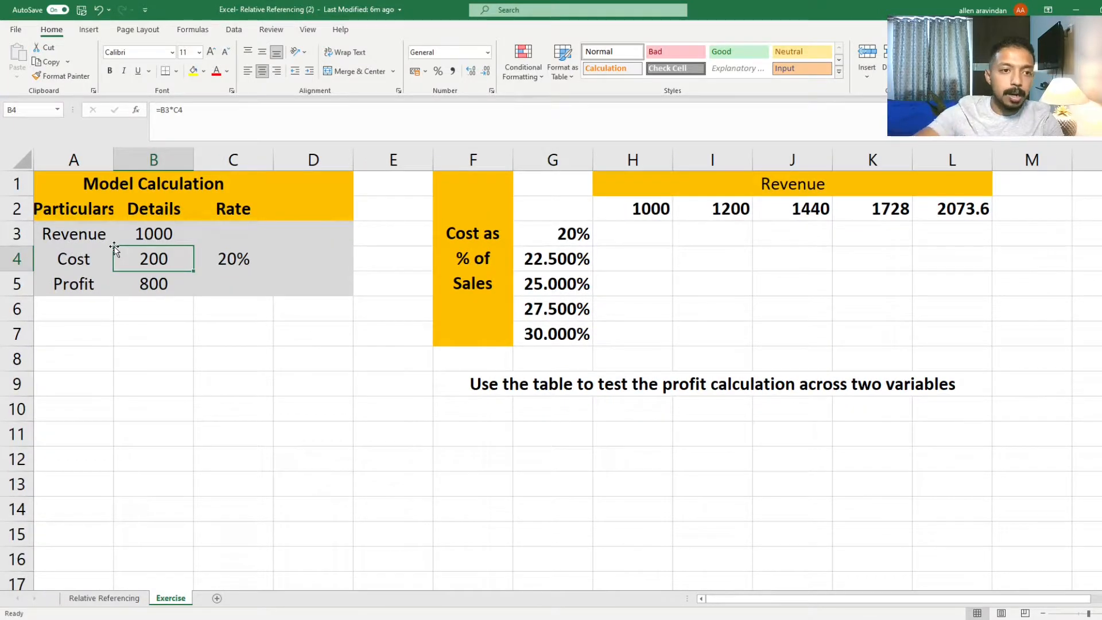
pyautogui.click(124, 207)
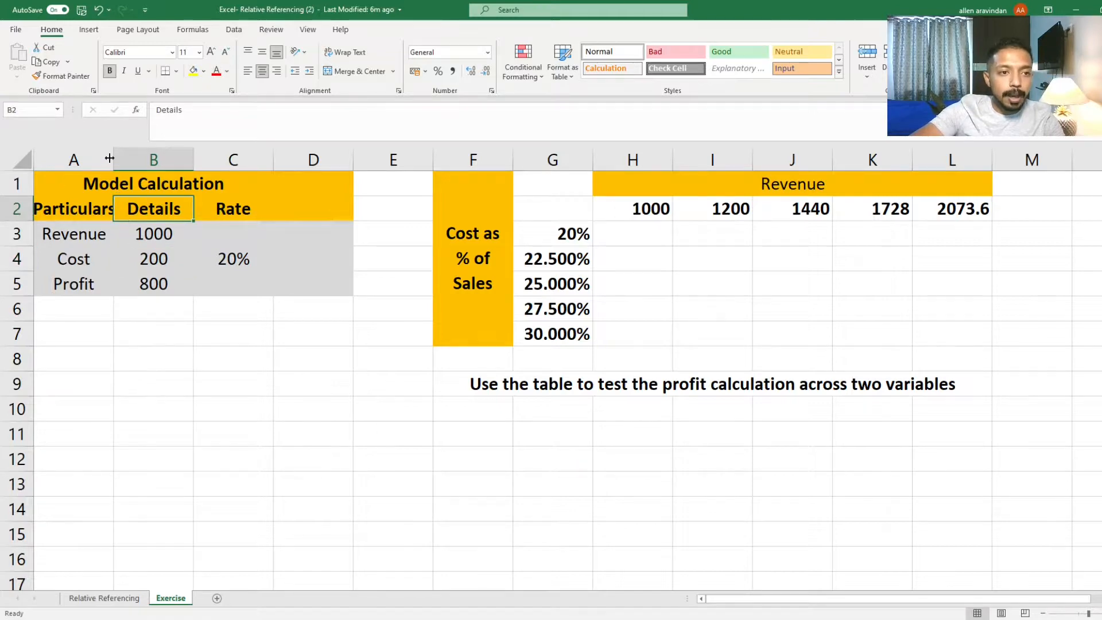
pyautogui.moveTo(114, 159); pyautogui.dragTo(134, 161)
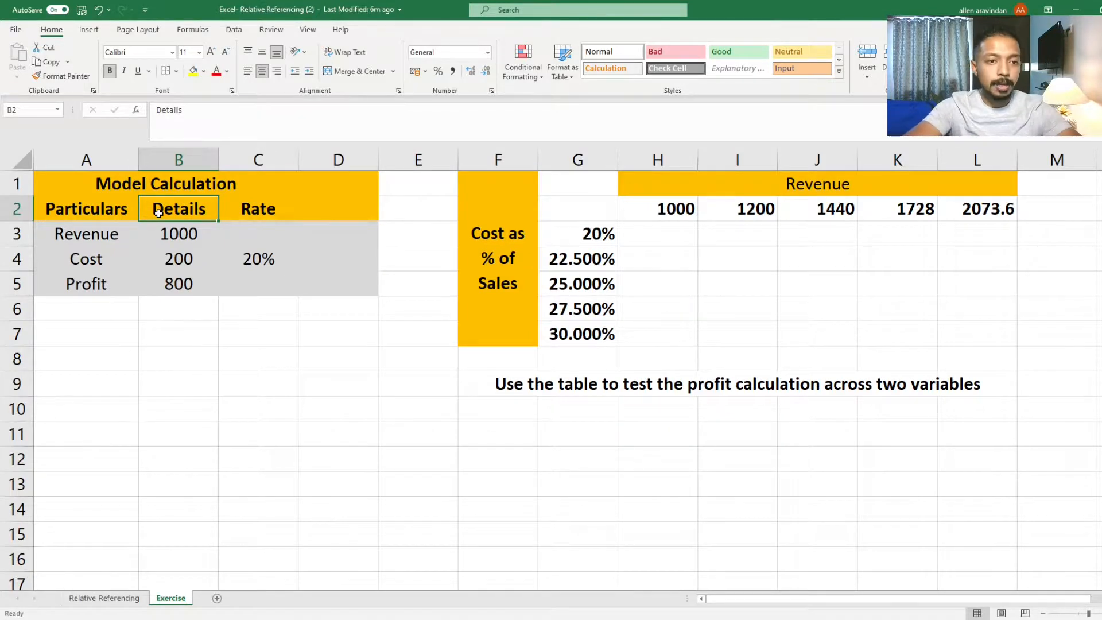
# Step: Examine how the cost in B4 of the model calculation is derived from the revenue in B3 and the rate in C4
pyautogui.click(93, 241)
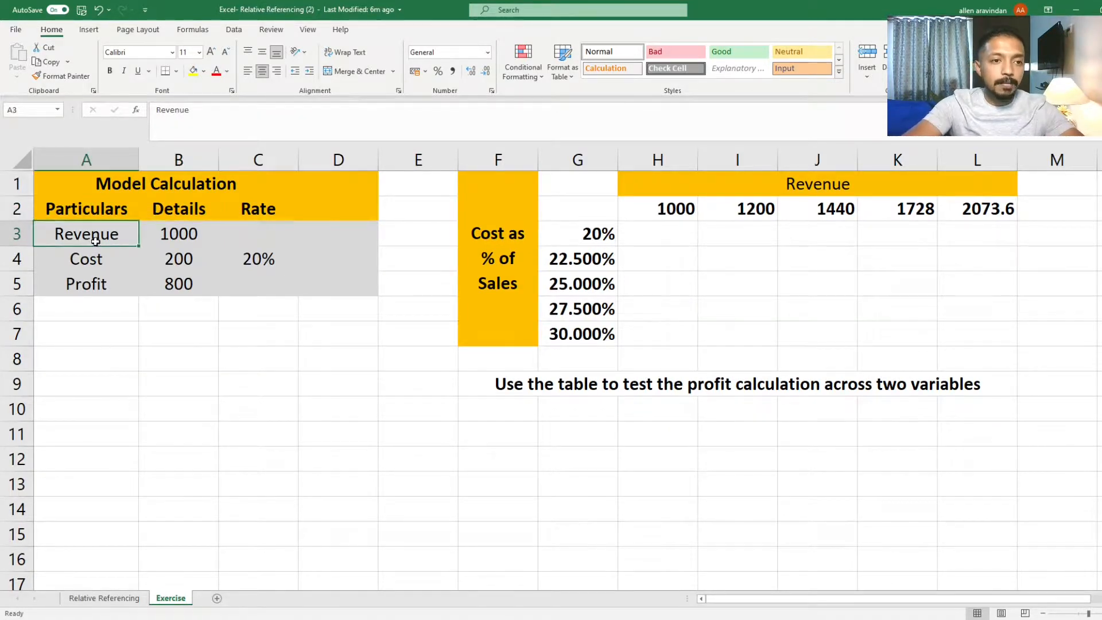
pyautogui.click(185, 238)
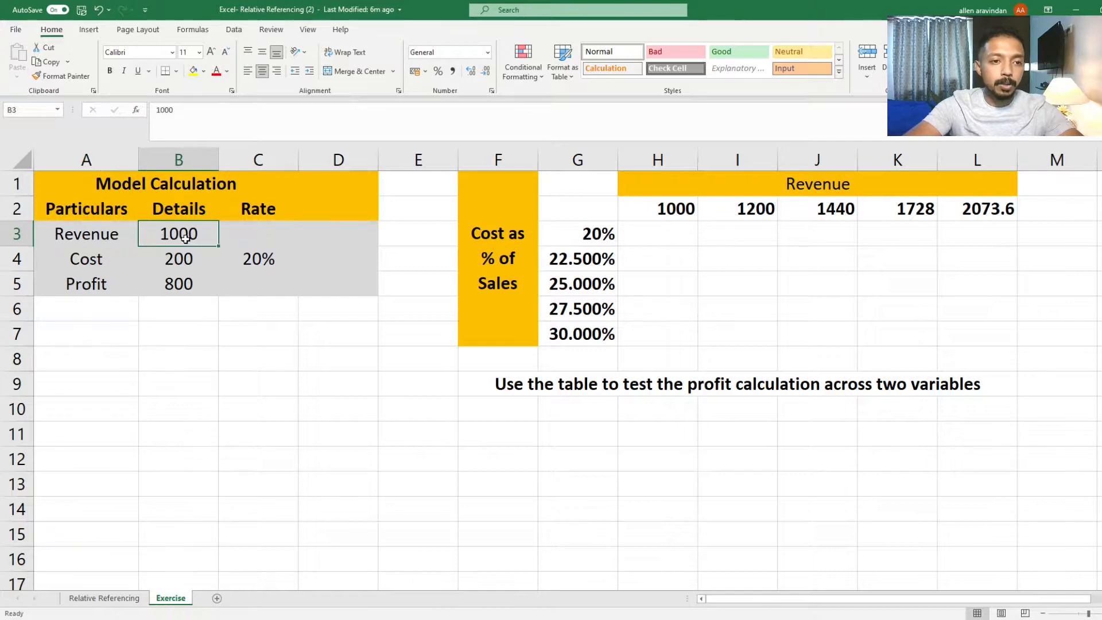
pyautogui.click(182, 257)
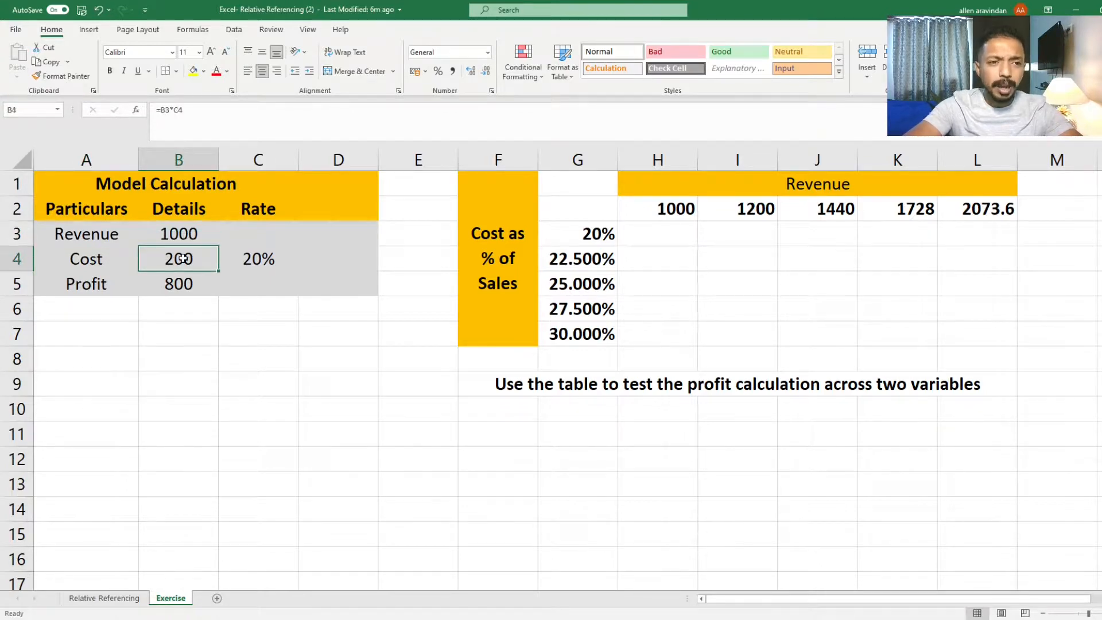
pyautogui.click(264, 257)
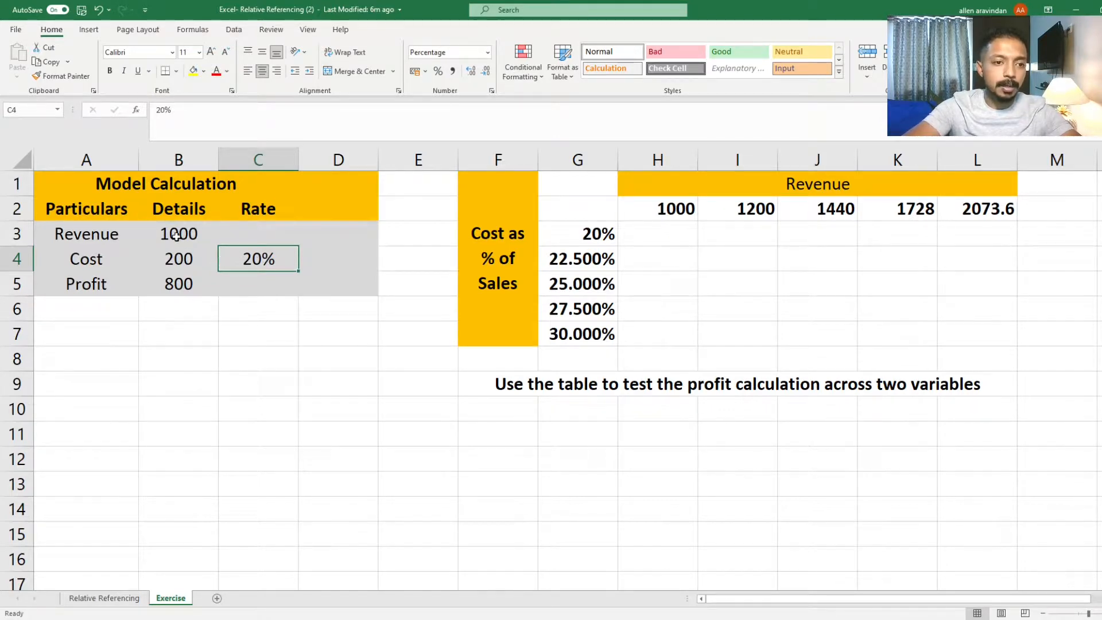
pyautogui.click(177, 258)
pyautogui.click(246, 260)
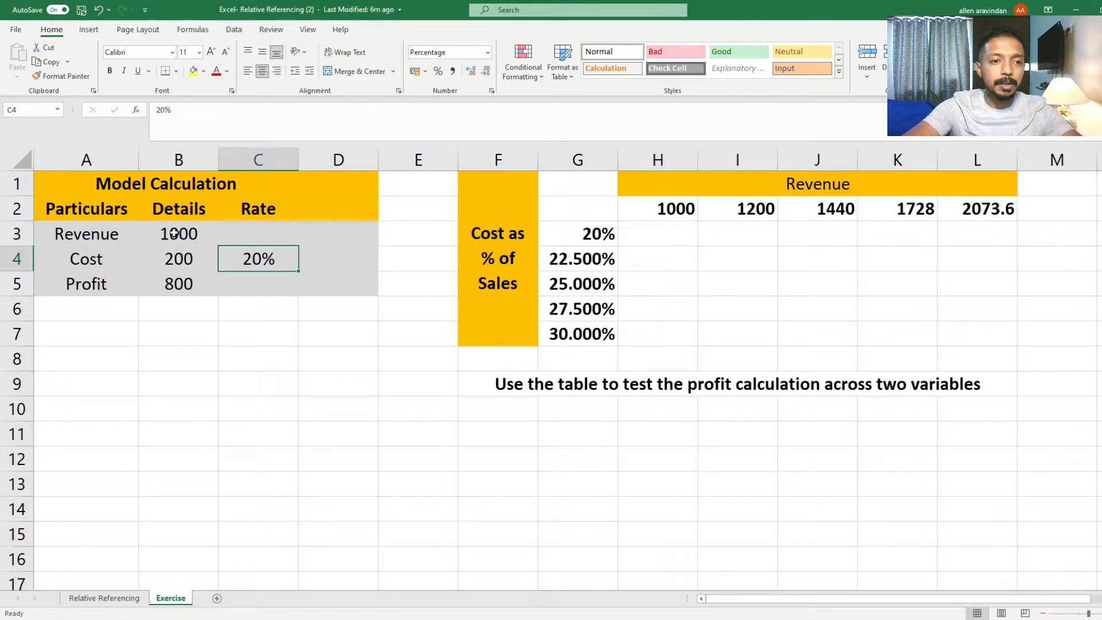
pyautogui.click(174, 233)
pyautogui.click(176, 259)
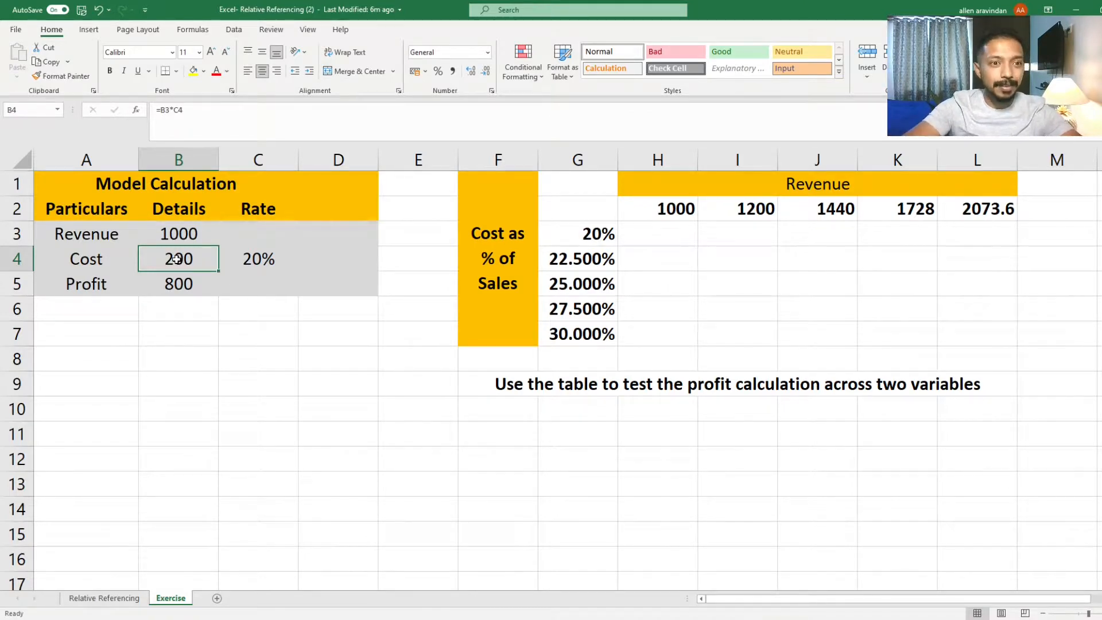
pyautogui.write('=')
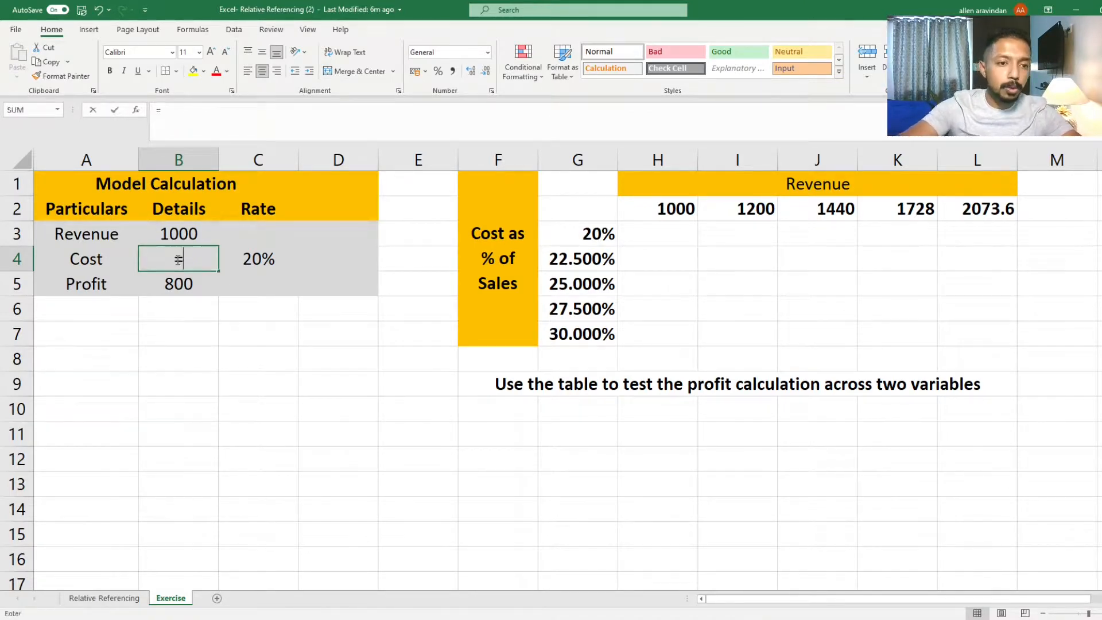
pyautogui.click(178, 232)
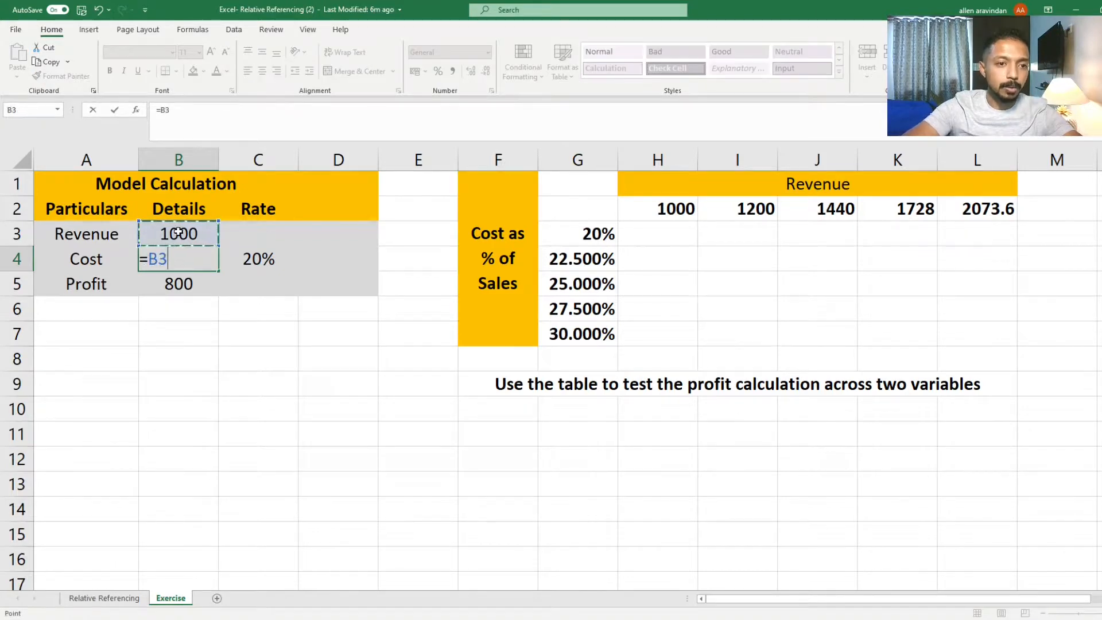
pyautogui.write('*')
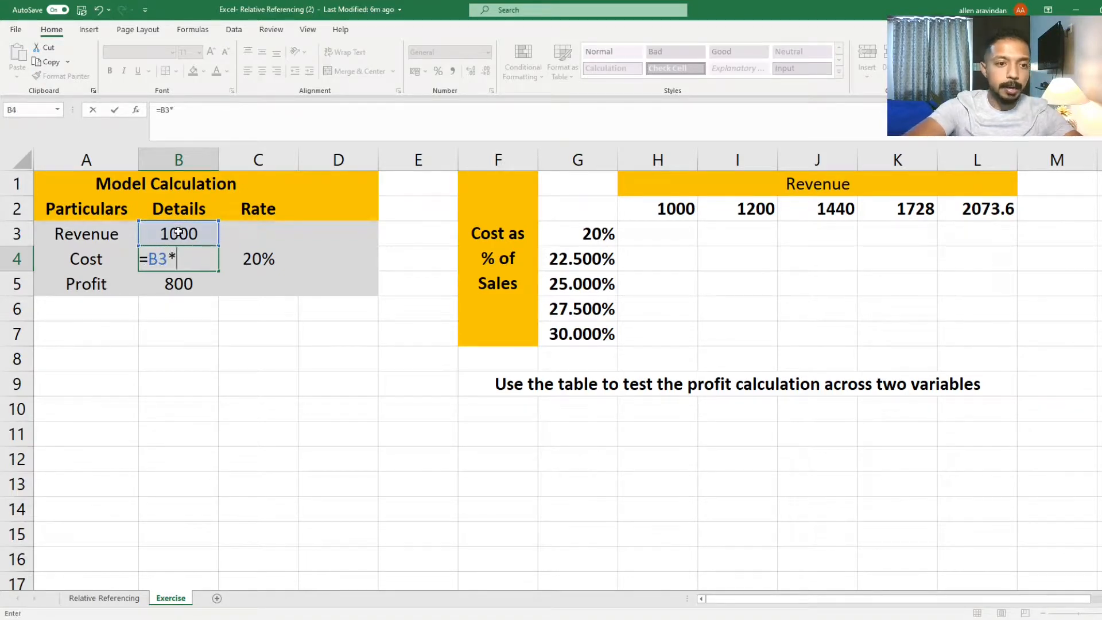
pyautogui.write('20')
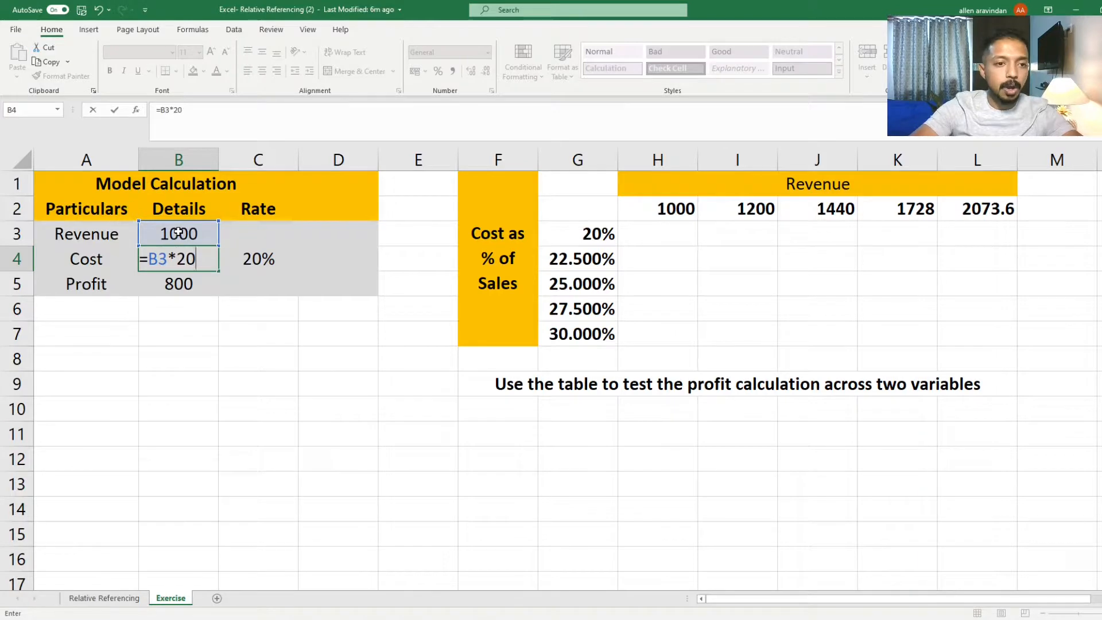
pyautogui.press('BackSpace')
pyautogui.press('BackSpace')
pyautogui.press('BackSpace')
pyautogui.press('BackSpace')
pyautogui.press('BackSpace')
pyautogui.write('1000')
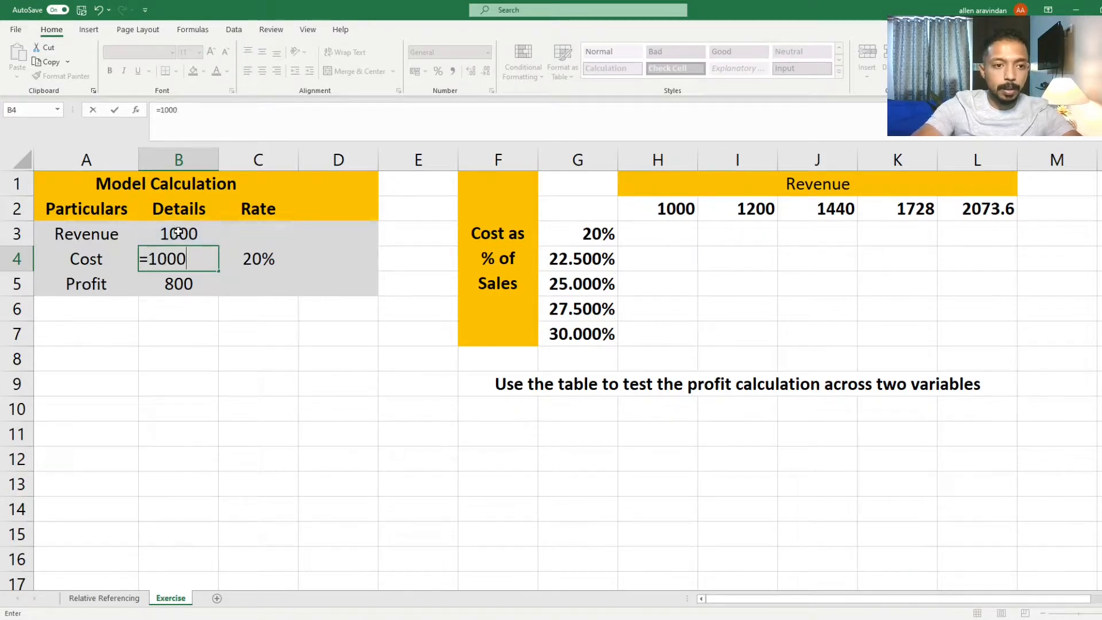
pyautogui.write('*20')
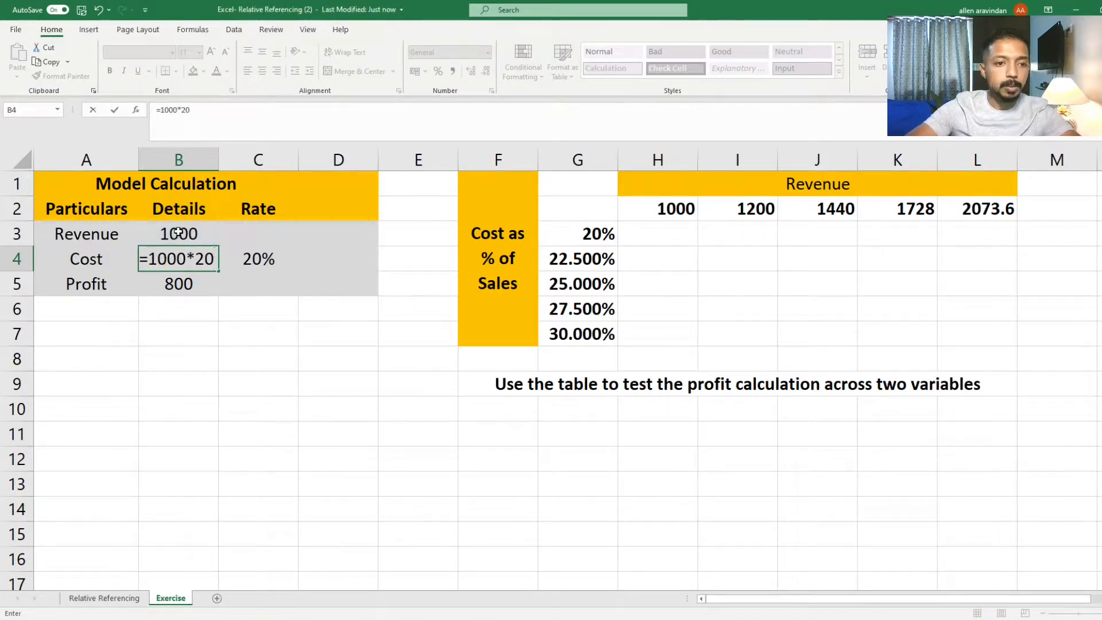
pyautogui.write('%')
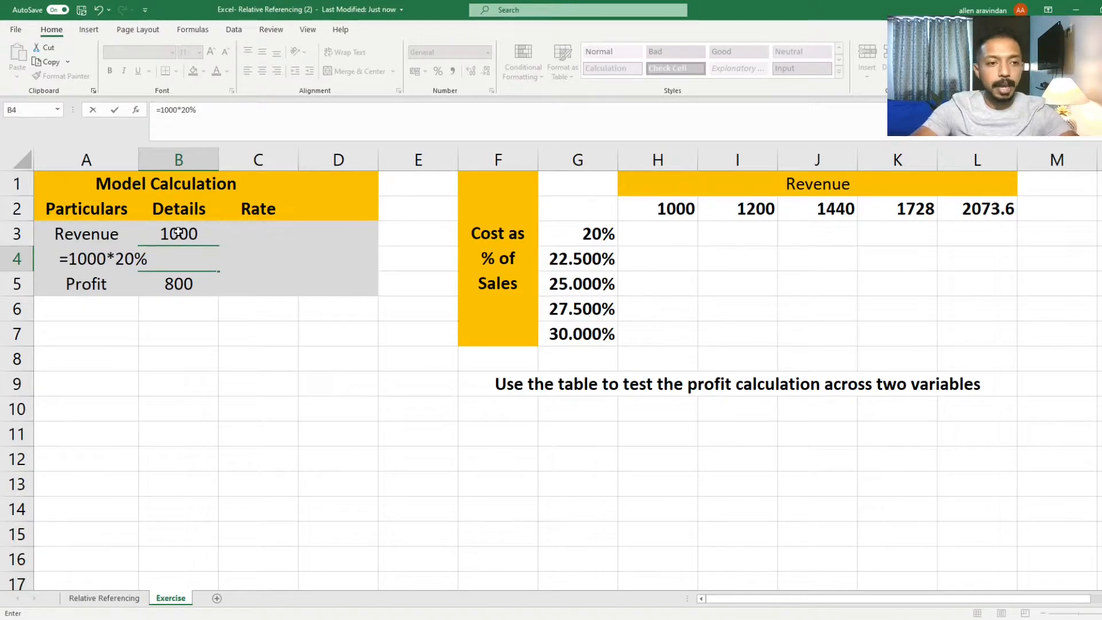
pyautogui.press('Escape')
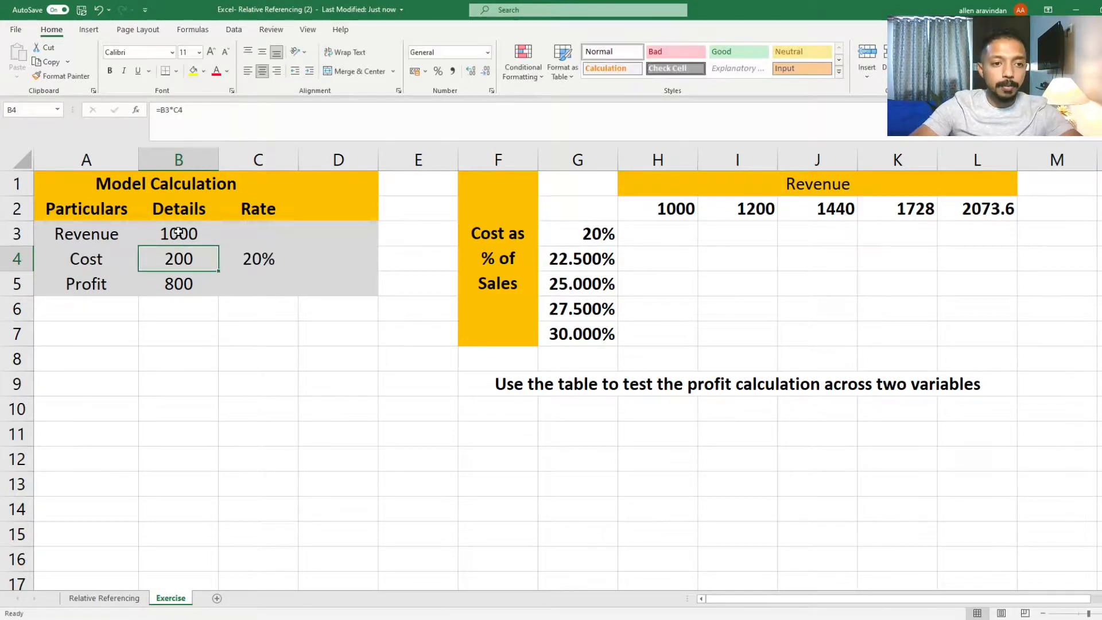
# Step: Examine the cost formula in B4 and the profit formula in B5 of the model calculation
pyautogui.press('F2')
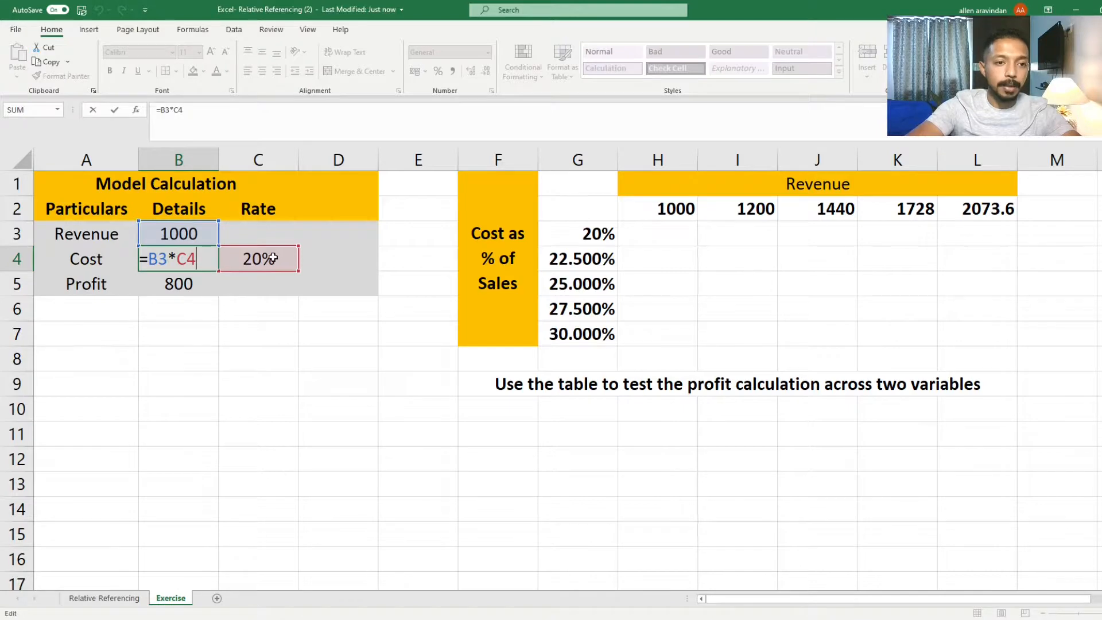
pyautogui.press('Escape')
pyautogui.doubleClick(174, 284)
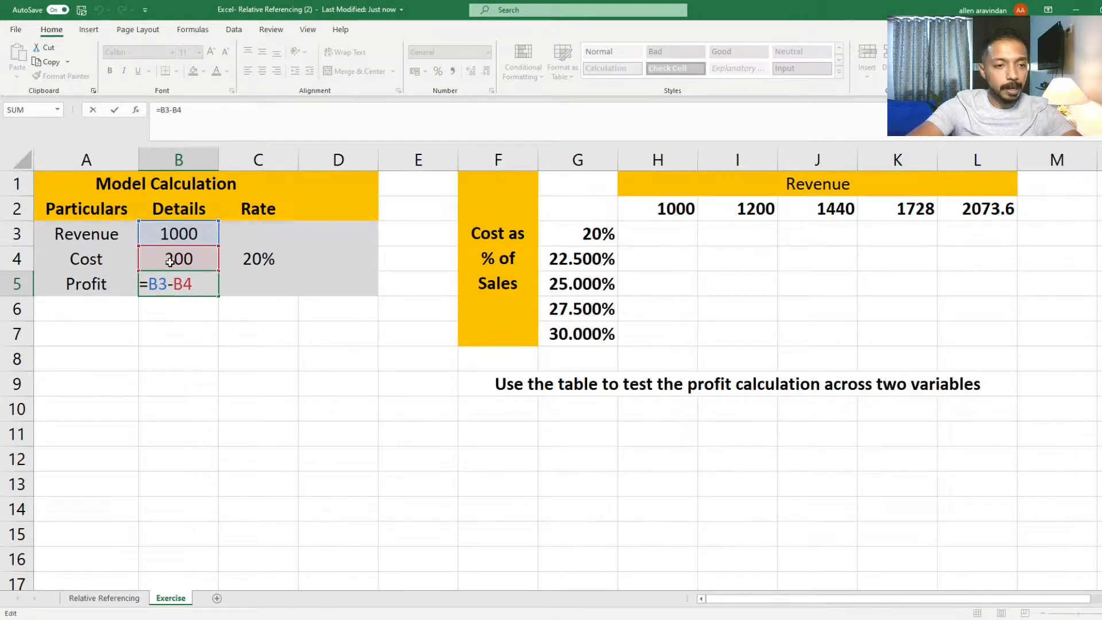
pyautogui.hotkey('ctrl', 'Return')
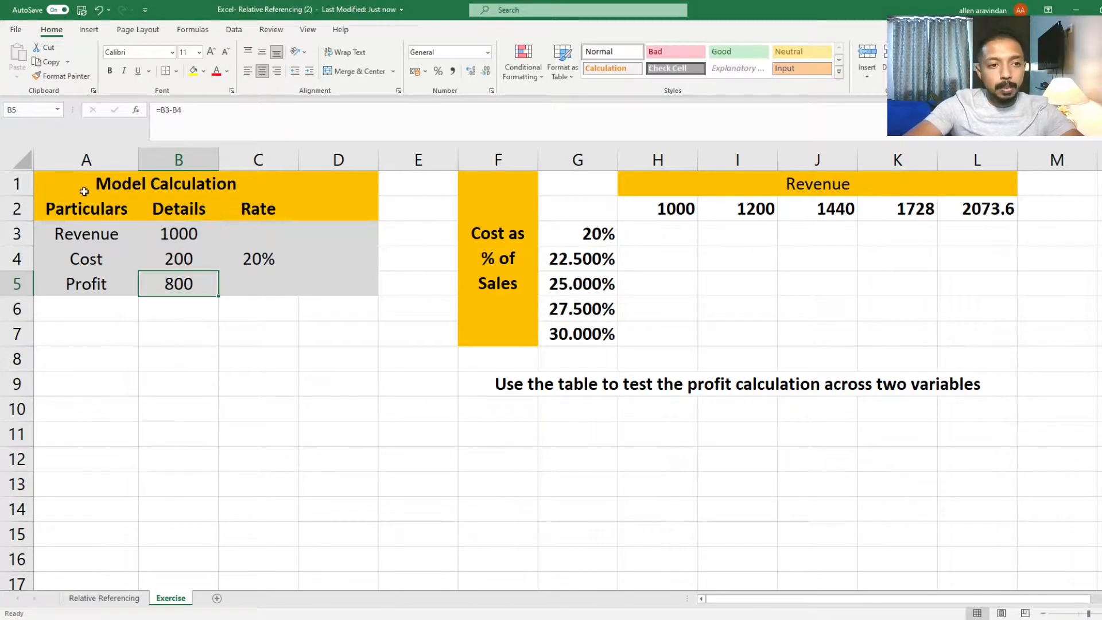
pyautogui.moveTo(91, 183); pyautogui.dragTo(312, 291)
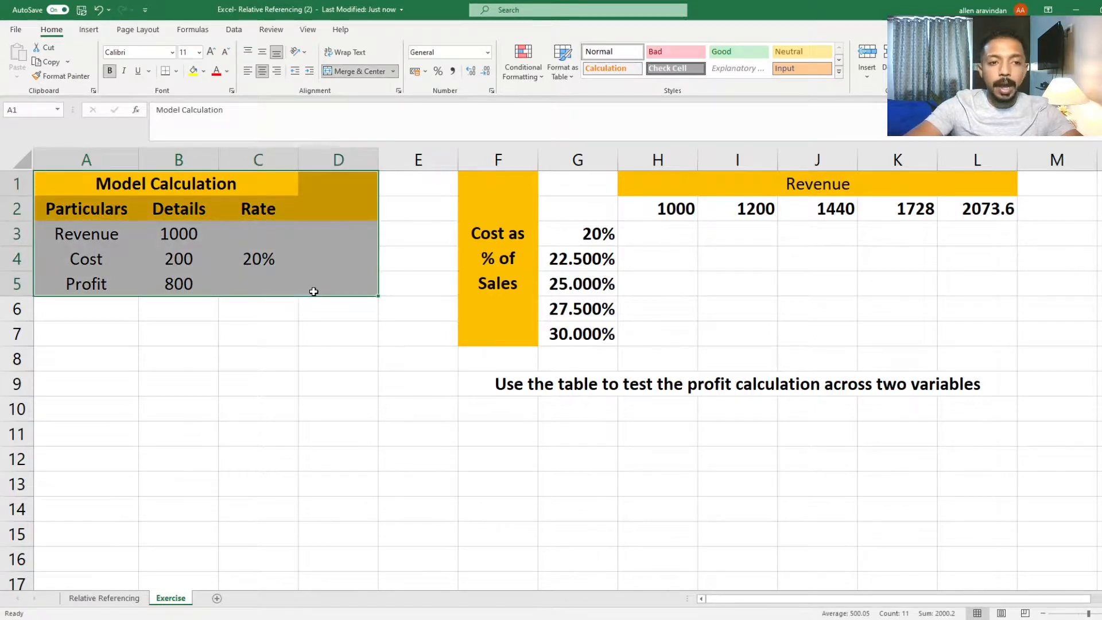
pyautogui.click(171, 227)
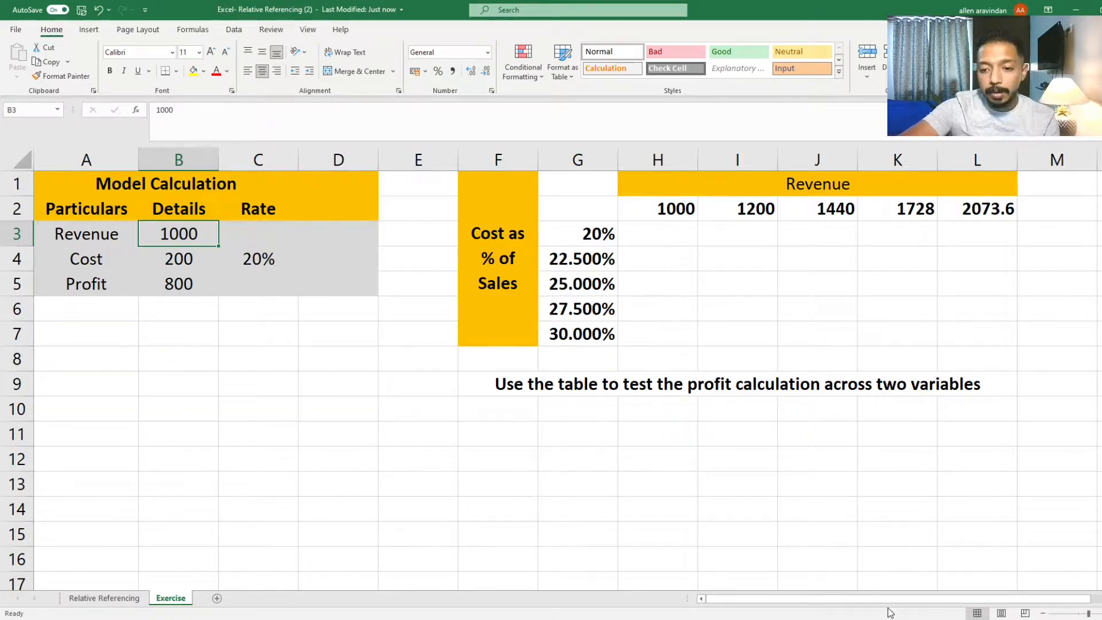
# Step: Examine how each revenue value in H2:L2 is derived from the preceding one
pyautogui.hscroll(5, 330, 297)
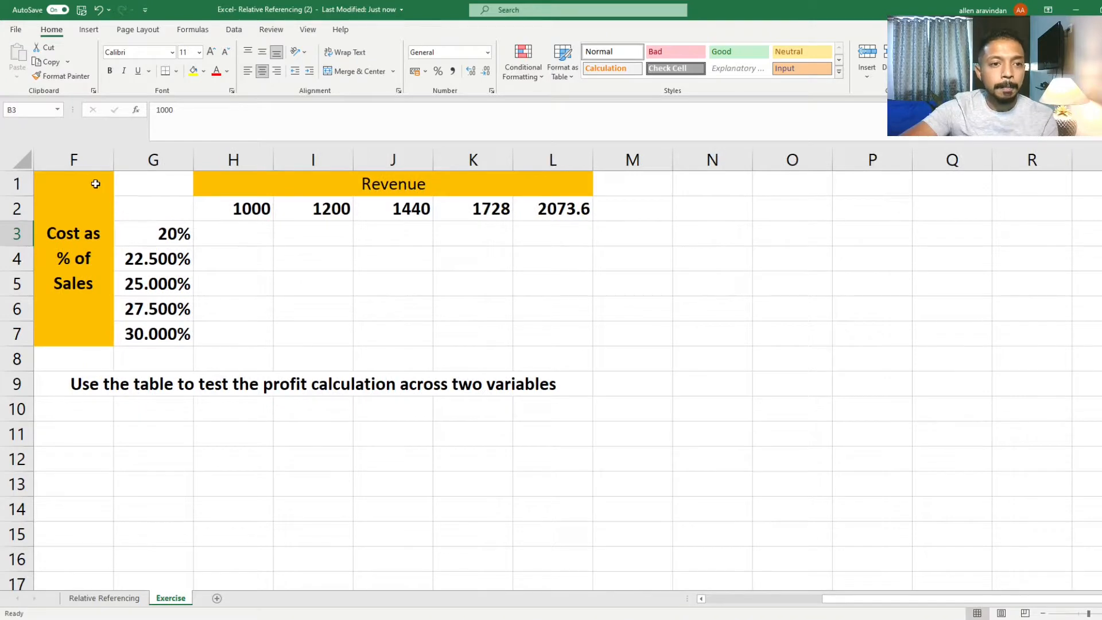
pyautogui.click(240, 208)
pyautogui.press('Right')
pyautogui.press('Right')
pyautogui.press('Right')
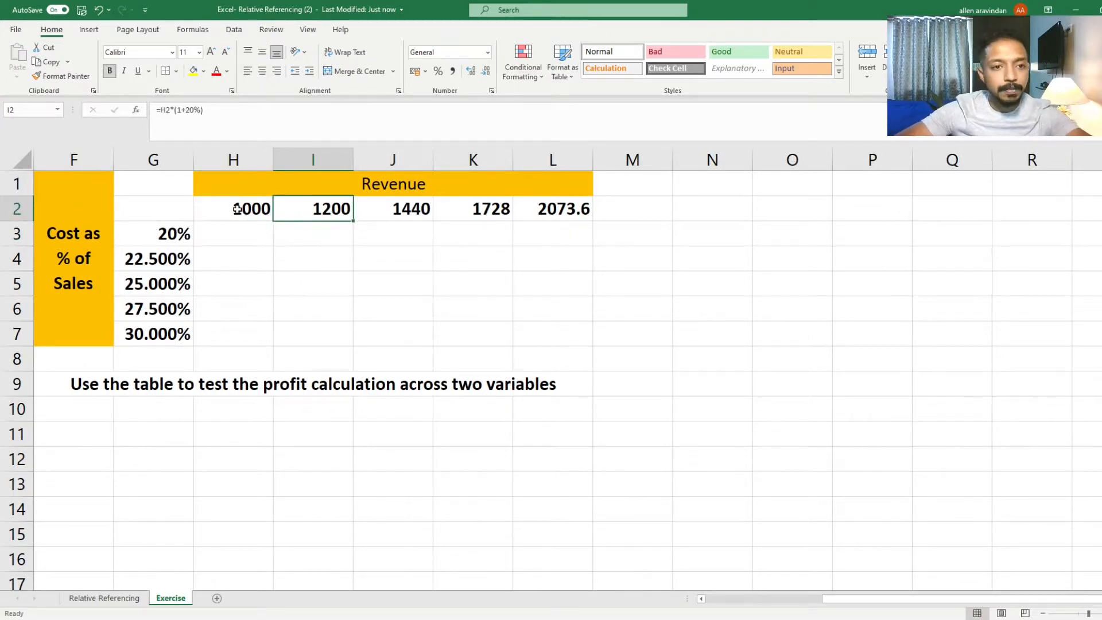
pyautogui.press('Left')
pyautogui.press('Left')
pyautogui.press('Left')
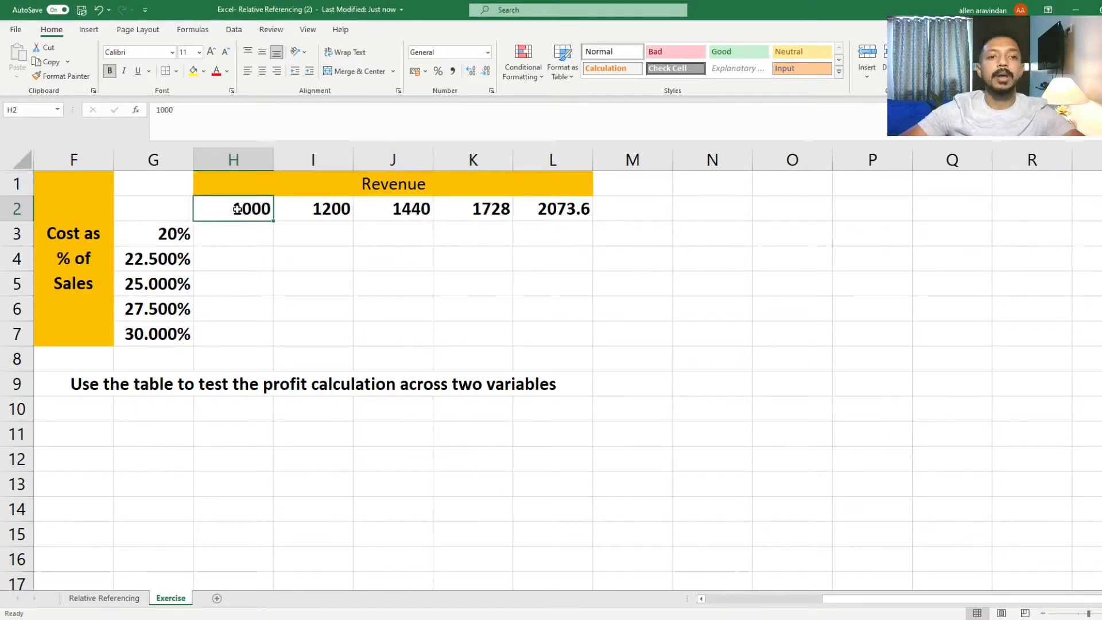
pyautogui.press('Right')
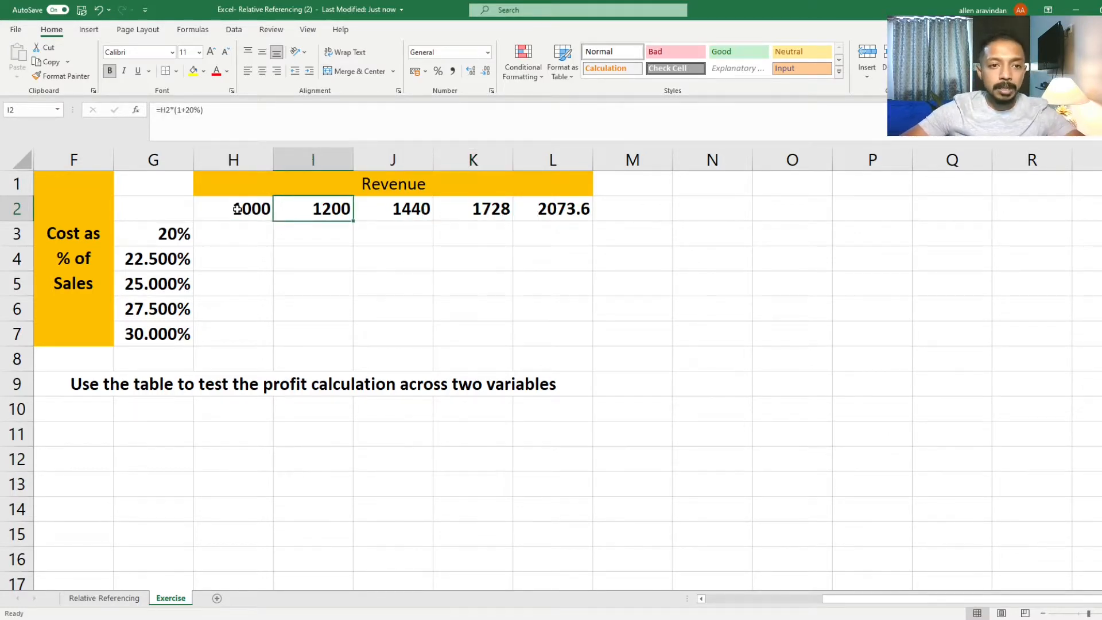
pyautogui.press('Right')
pyautogui.press('Right')
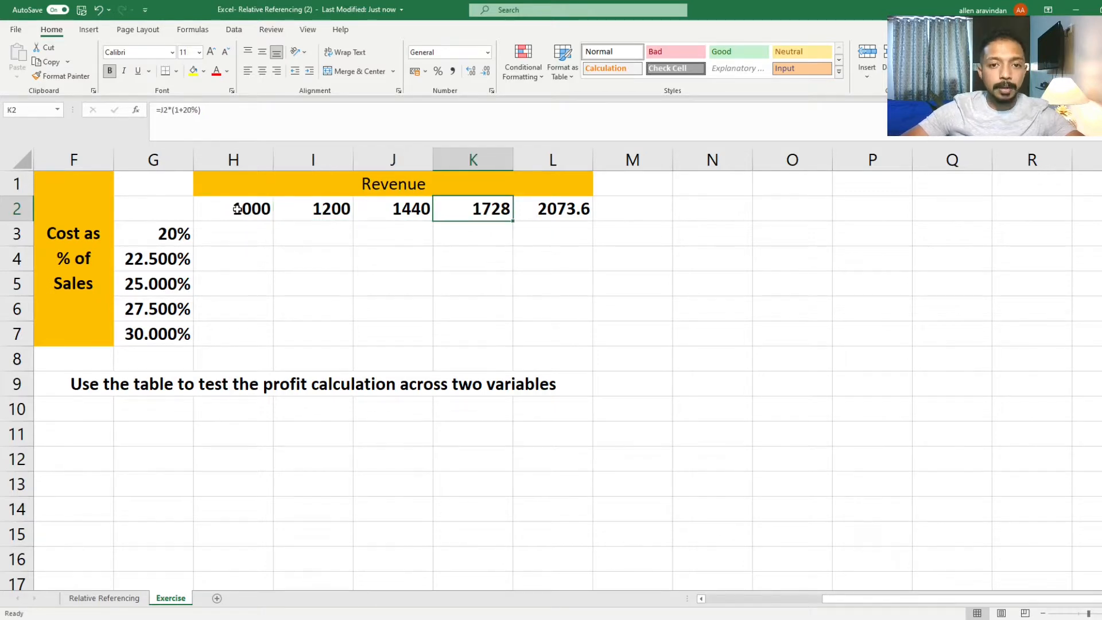
pyautogui.press('Right')
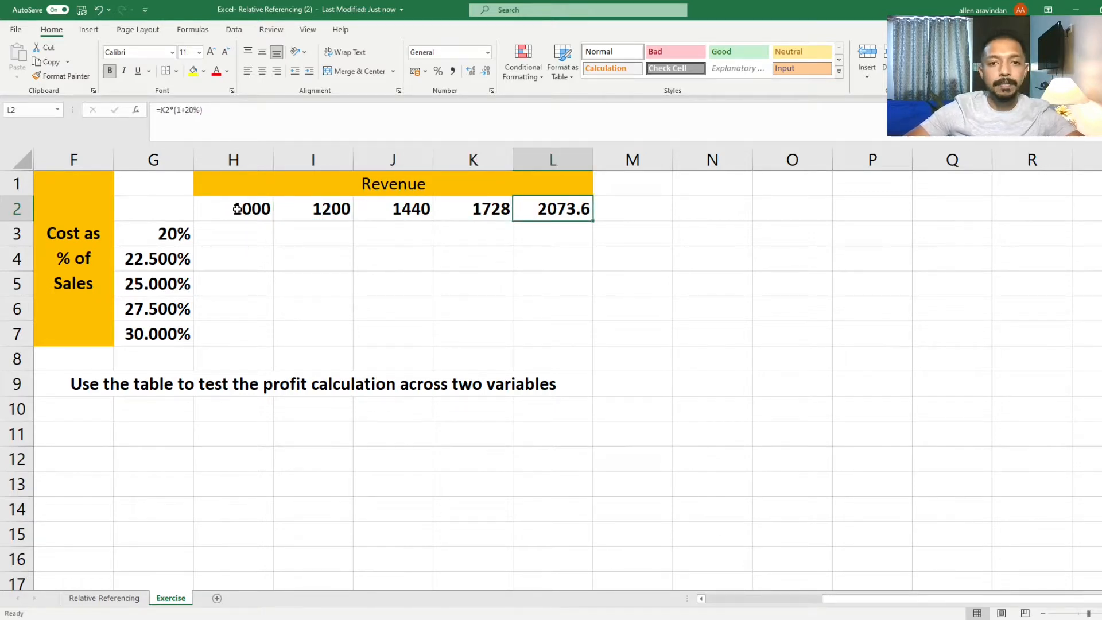
# Step: Review the cost percentages in G3:G7 that form the table's second variable
pyautogui.press('Down')
pyautogui.press('Left')
pyautogui.press('Left')
pyautogui.press('Left')
pyautogui.press('Left')
pyautogui.press('Left')
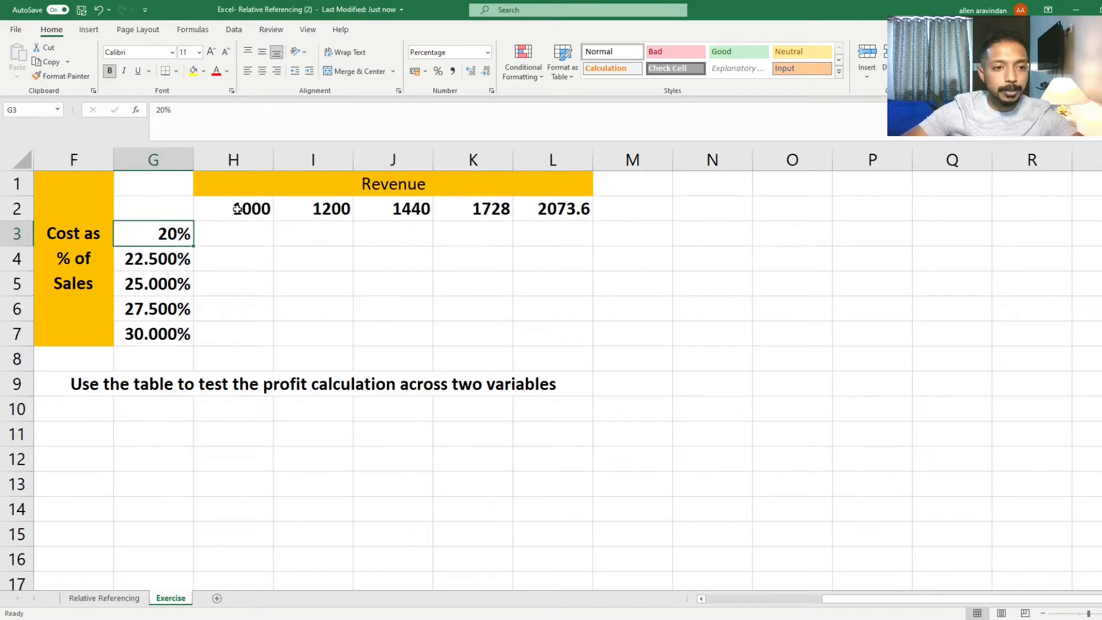
pyautogui.hotkey('shift', 'Down')
pyautogui.hotkey('shift', 'Down')
pyautogui.hotkey('shift', 'Down')
pyautogui.hotkey('shift', 'Down')
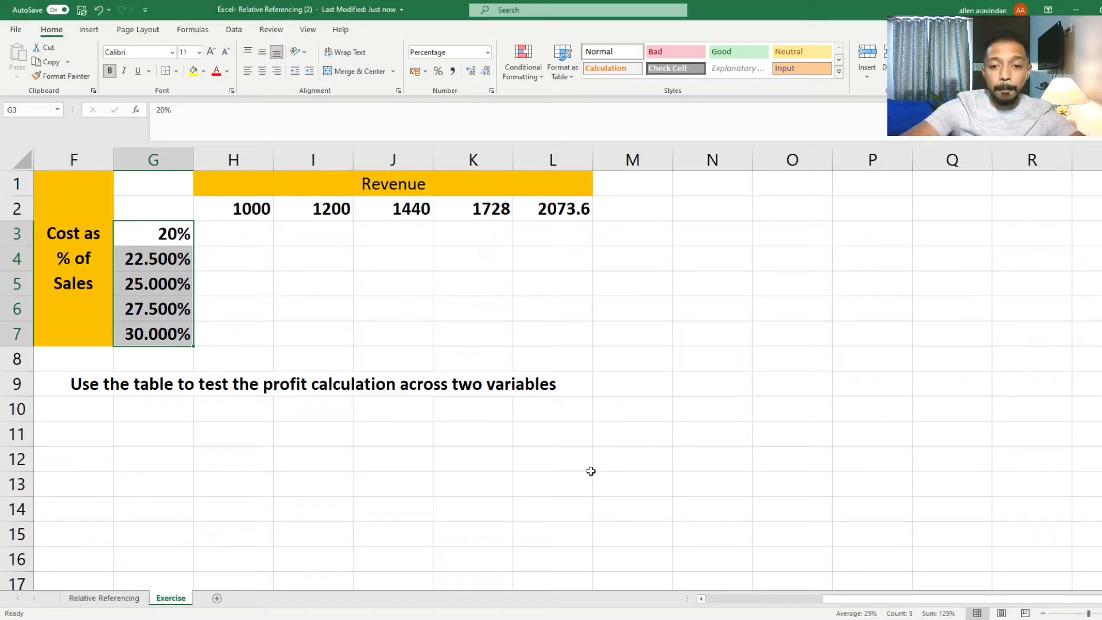
# Step: Enter the profit formula =H2-(G3*H2) in H3, the first cell of the two-variable table
pyautogui.hscroll(-2, 849, 600)
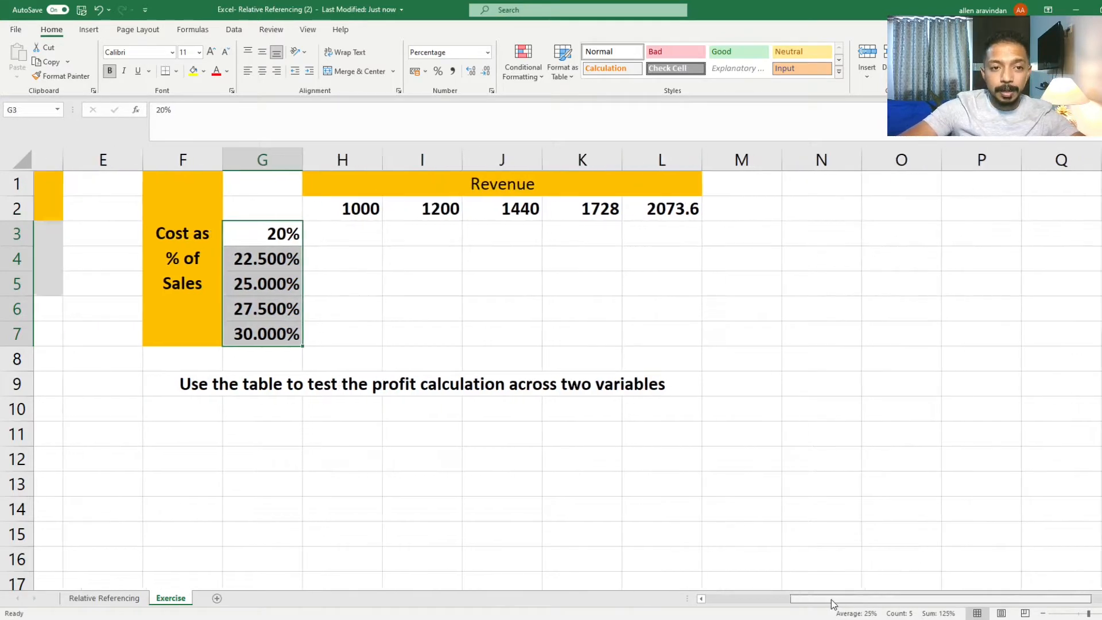
pyautogui.click(287, 233)
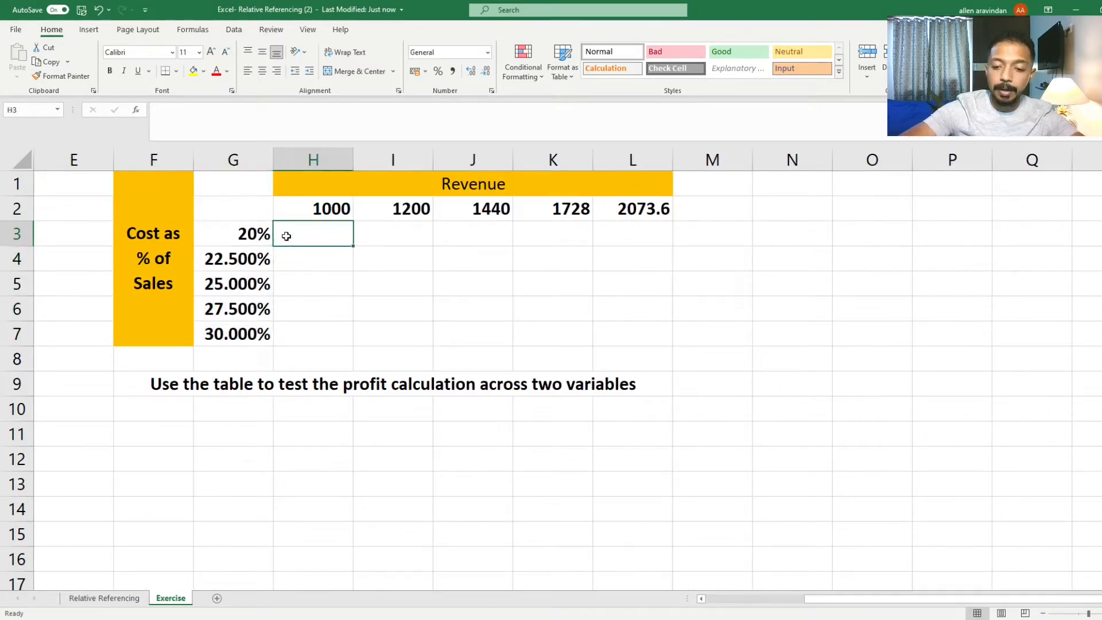
pyautogui.write('=')
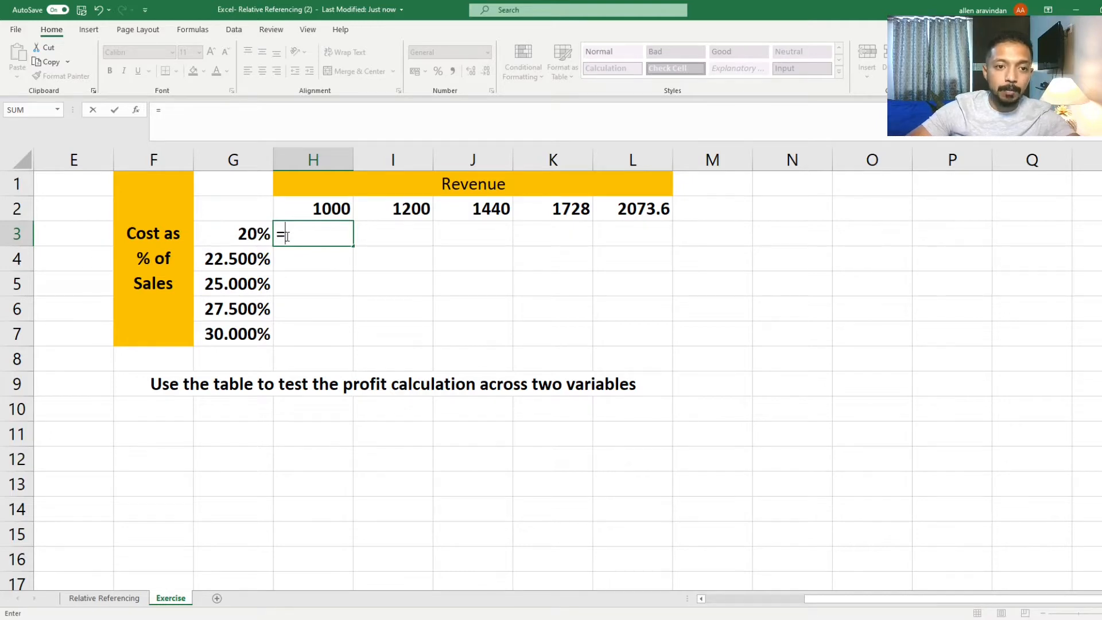
pyautogui.press('Up')
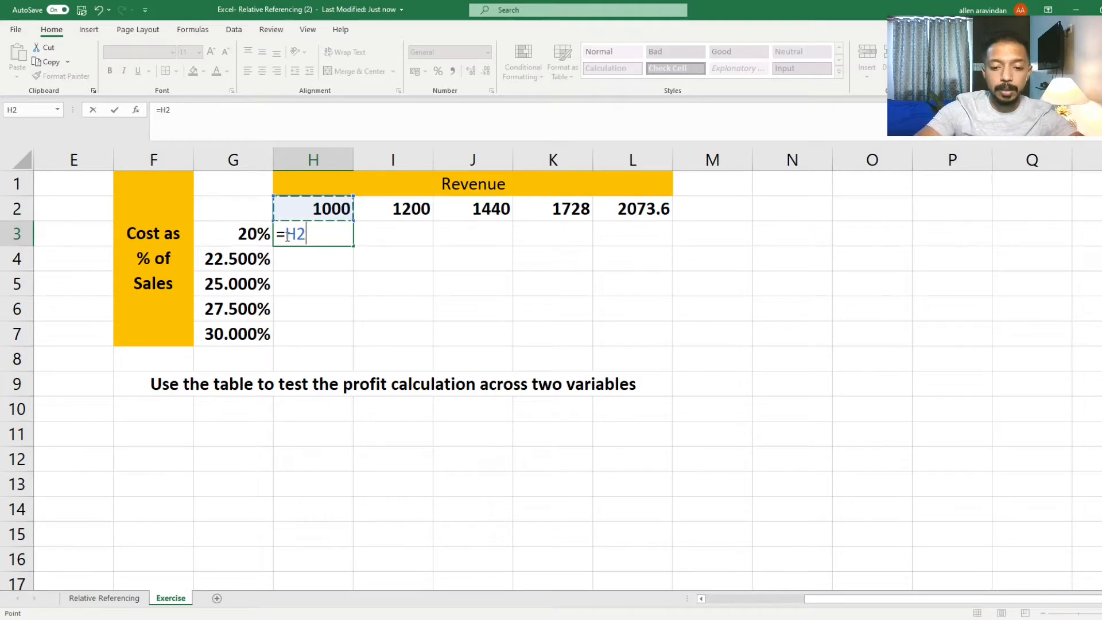
pyautogui.write('-')
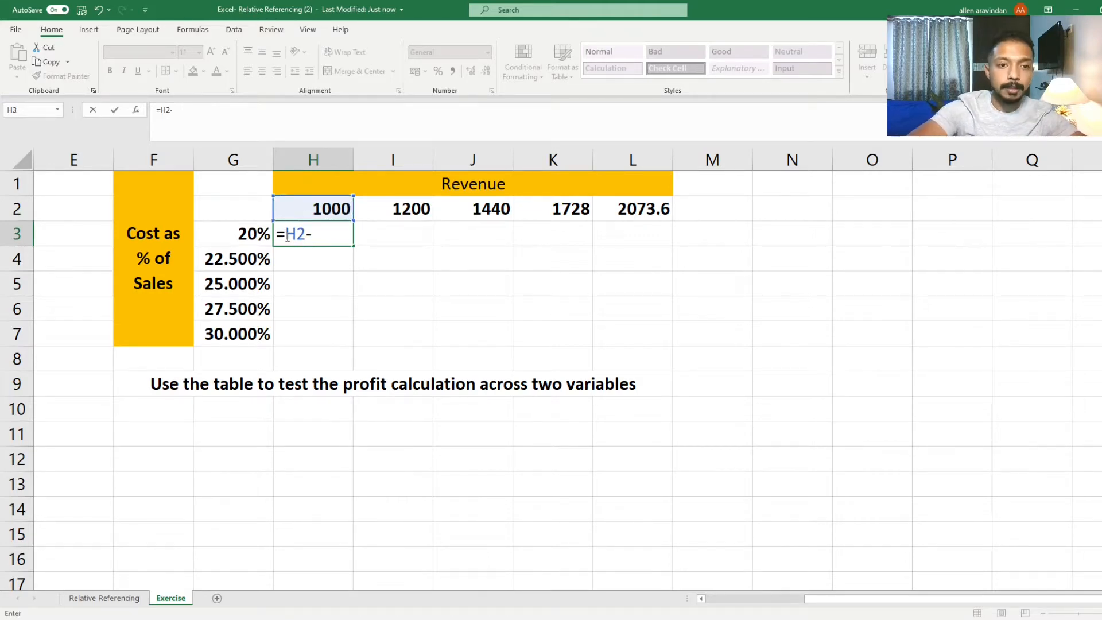
pyautogui.write('(')
pyautogui.press('Left')
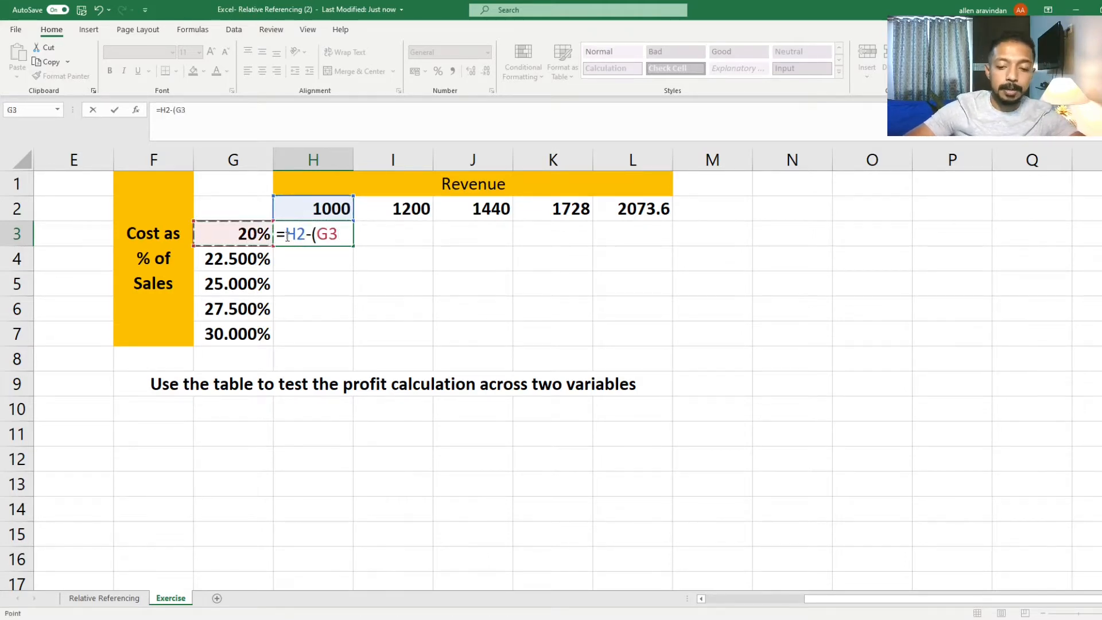
pyautogui.write('*')
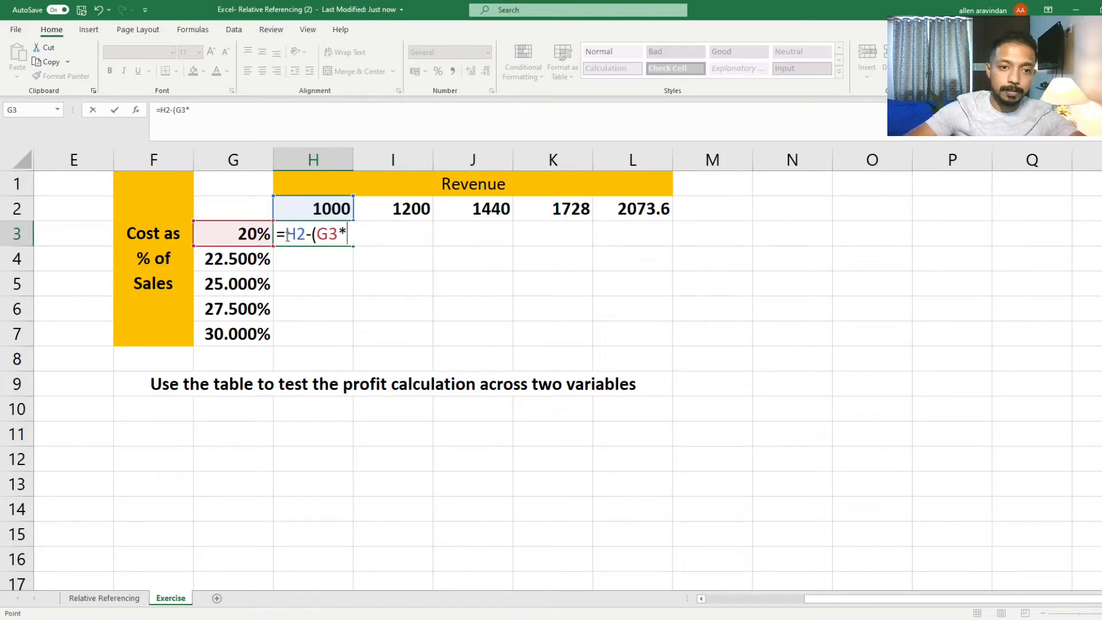
pyautogui.press('Up')
pyautogui.write(')')
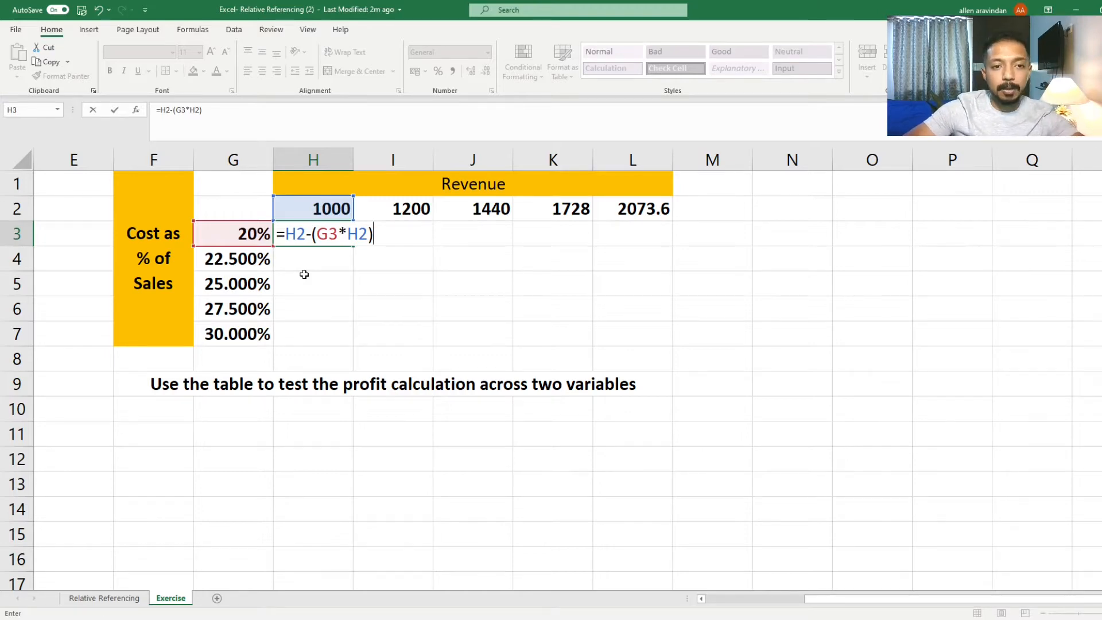
pyautogui.press('Return')
pyautogui.press('Up')
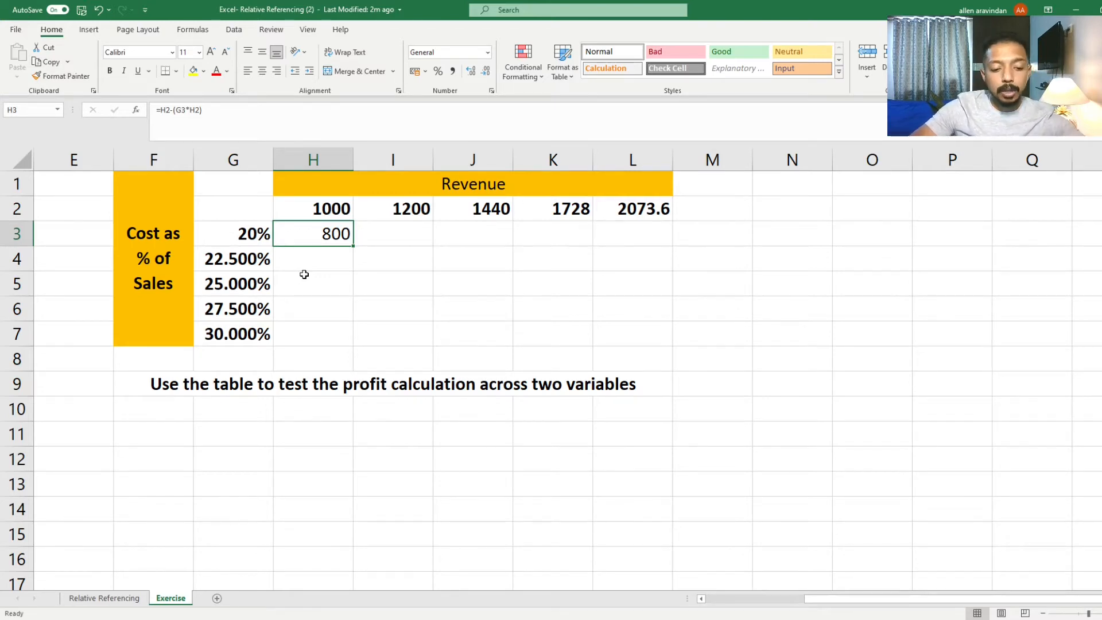
# Step: Try copying the unlocked profit formula from H3 across the whole table range H3:L7
pyautogui.hotkey('ctrl', 'c')
pyautogui.hotkey('shift', 'Right')
pyautogui.hotkey('shift', 'Right')
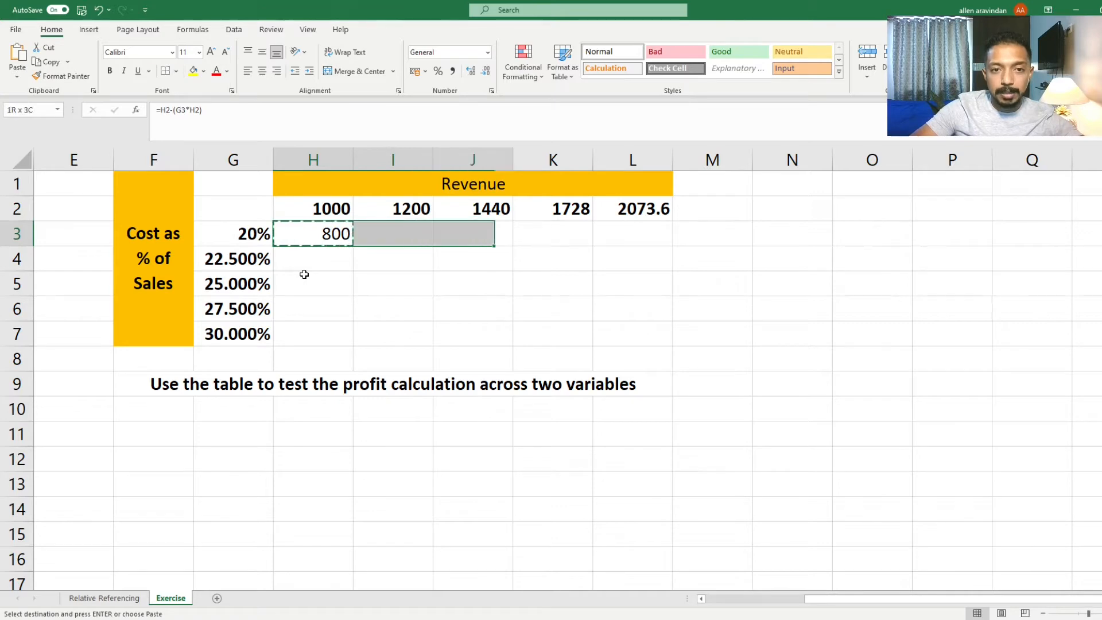
pyautogui.hotkey('shift', 'Right')
pyautogui.hotkey('shift', 'Right')
pyautogui.hotkey('shift', 'Left')
pyautogui.press('Left')
pyautogui.press('Right')
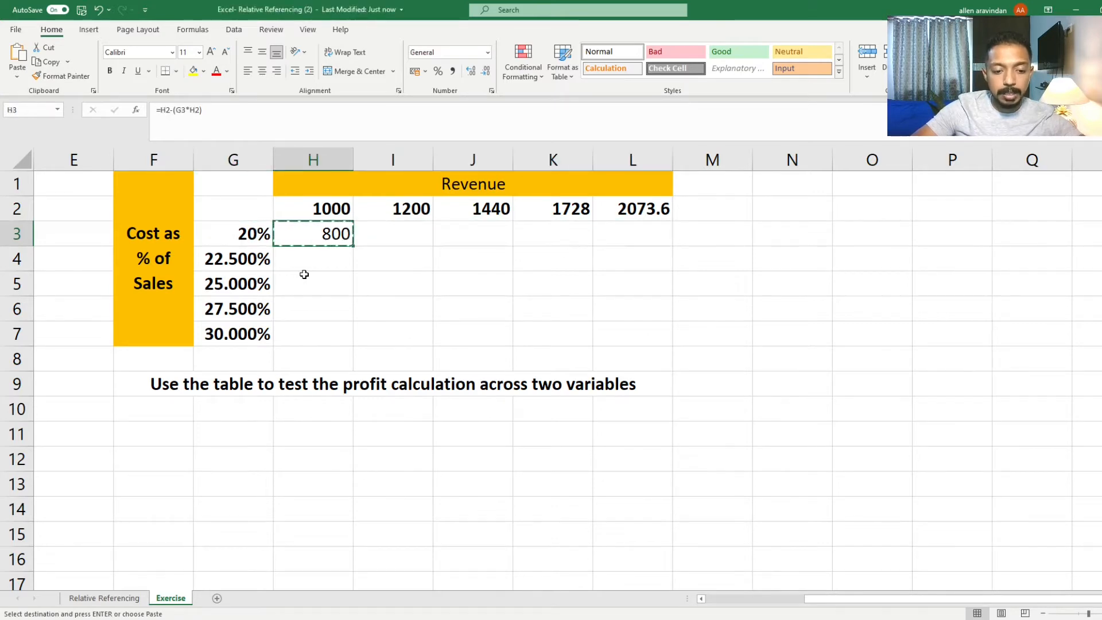
pyautogui.hotkey('shift', 'Right')
pyautogui.hotkey('shift', 'Right')
pyautogui.hotkey('shift', 'Right')
pyautogui.hotkey('shift', 'Right')
pyautogui.hotkey('shift', 'Down')
pyautogui.hotkey('shift', 'Down')
pyautogui.hotkey('shift', 'Down')
pyautogui.hotkey('shift', 'Down')
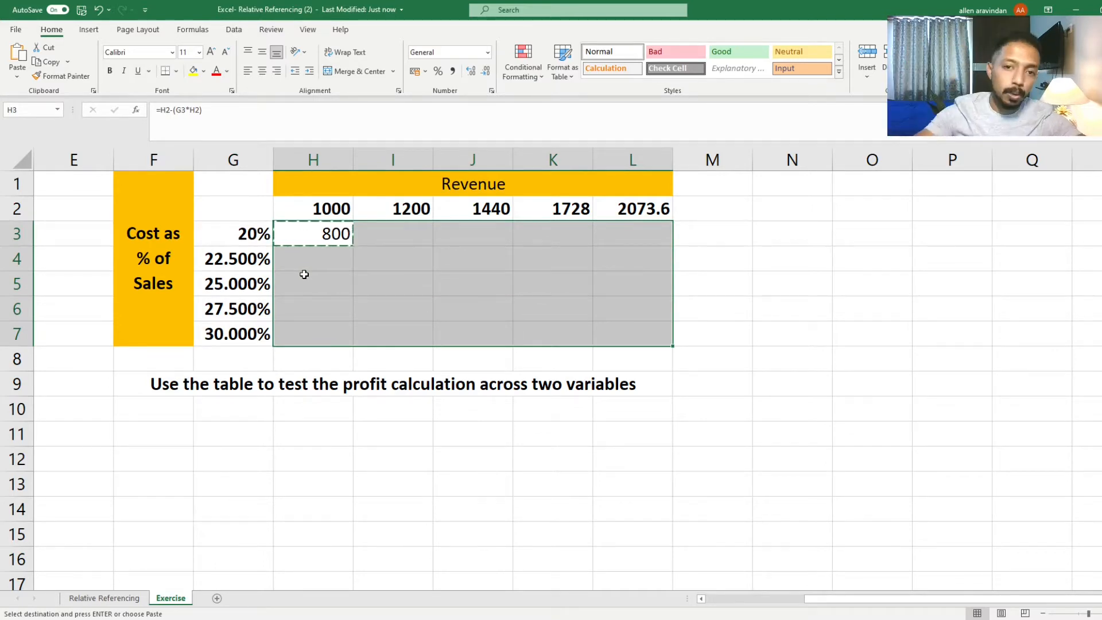
pyautogui.hotkey('ctrl', 'v')
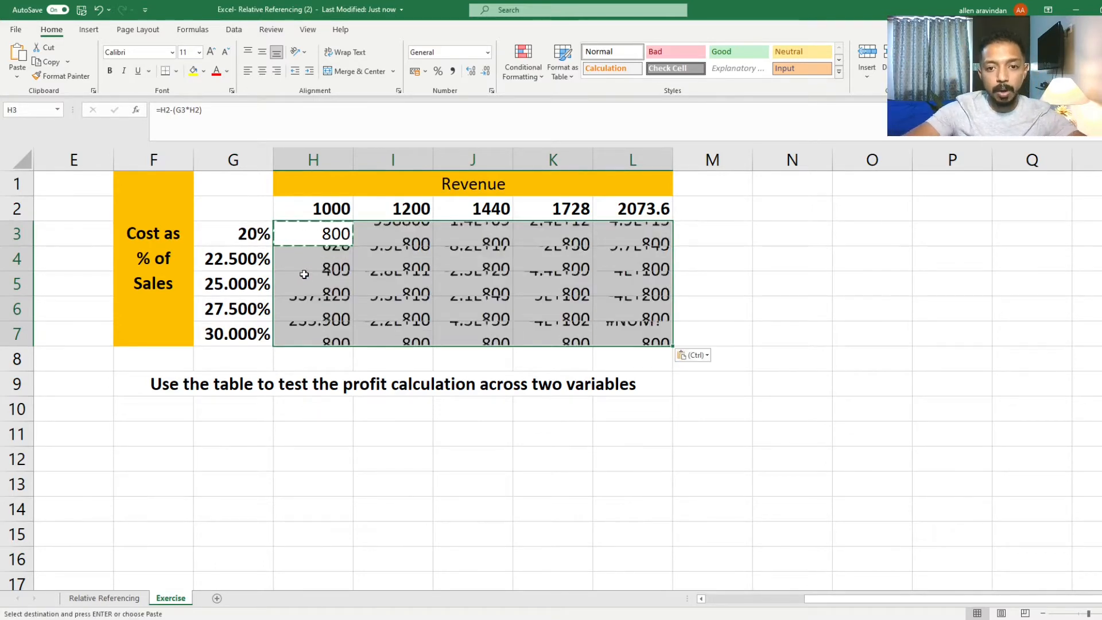
# Step: Inspect the copied formulas in I3 and I4 to see how their relative references shifted
pyautogui.click(534, 267)
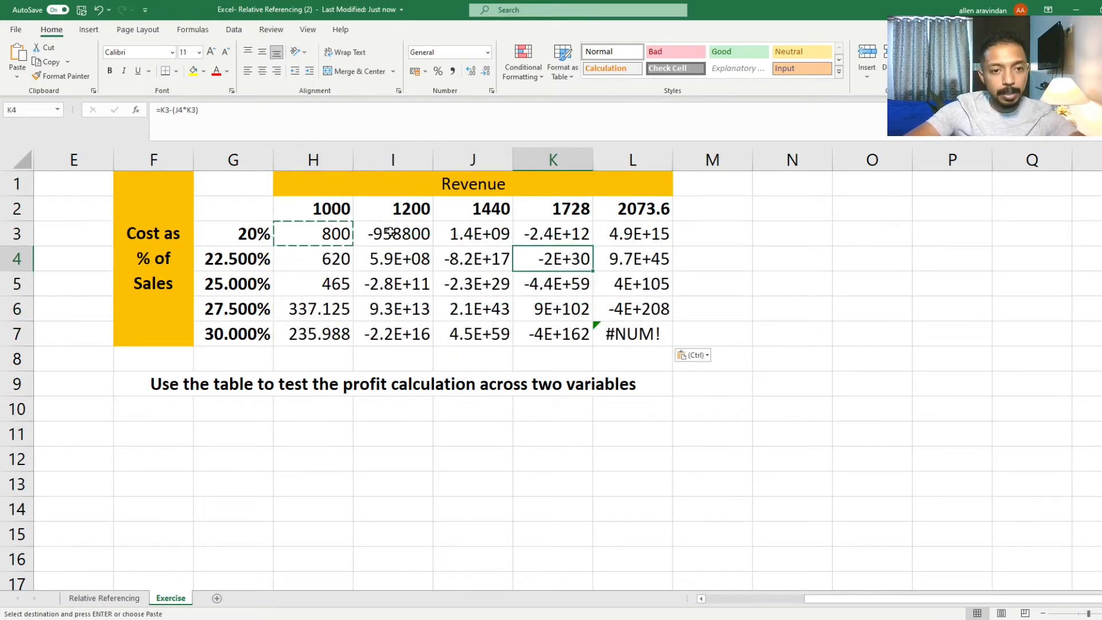
pyautogui.click(386, 233)
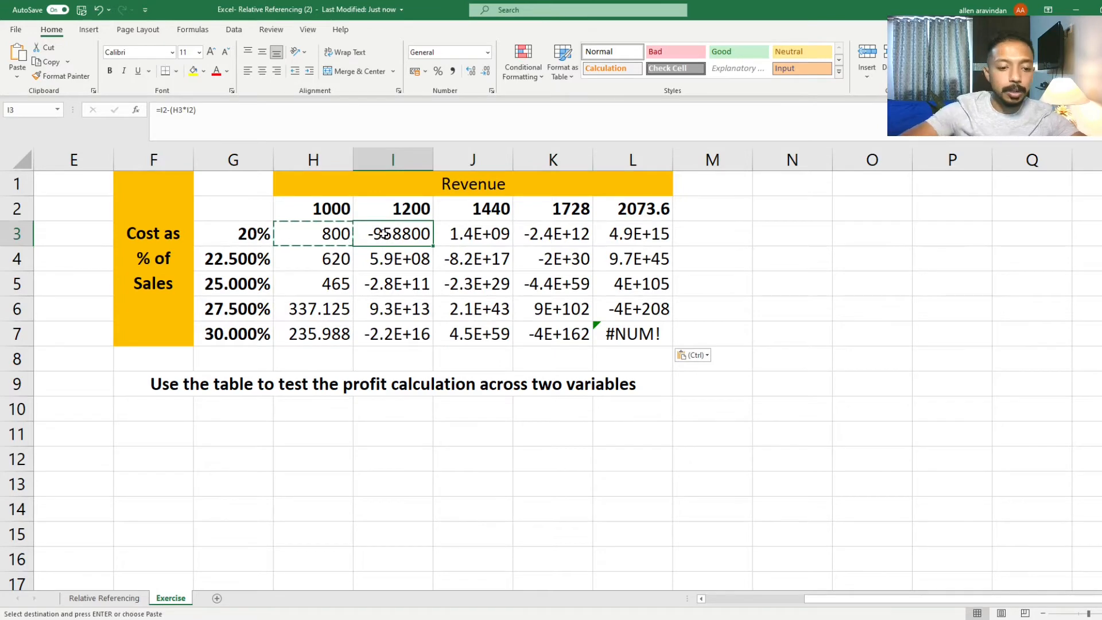
pyautogui.press('F2')
pyautogui.press('Return')
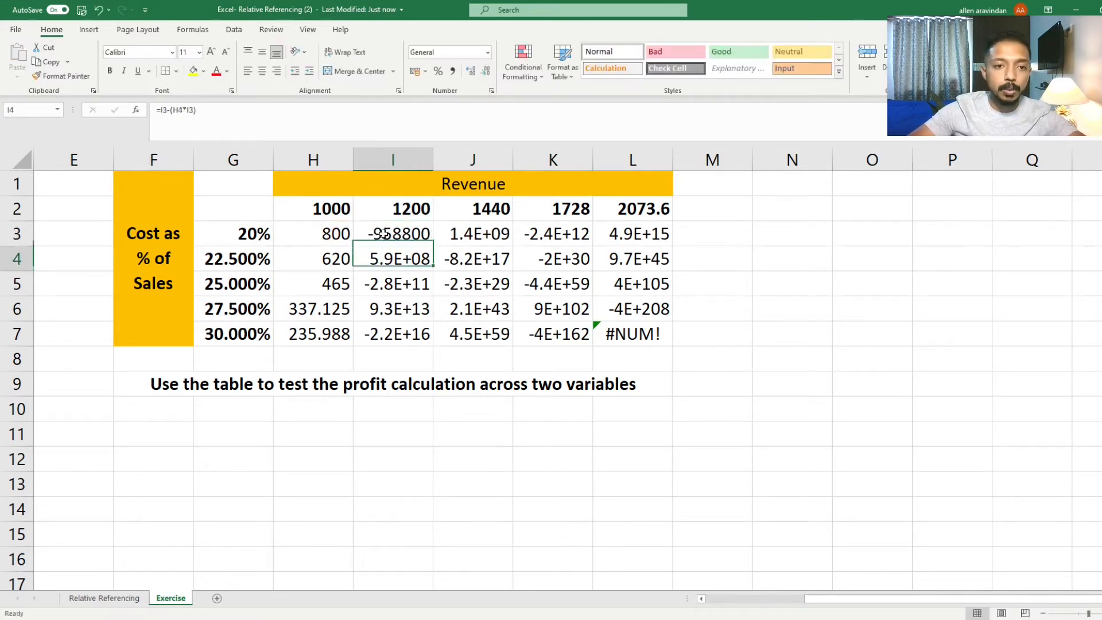
pyautogui.press('F2')
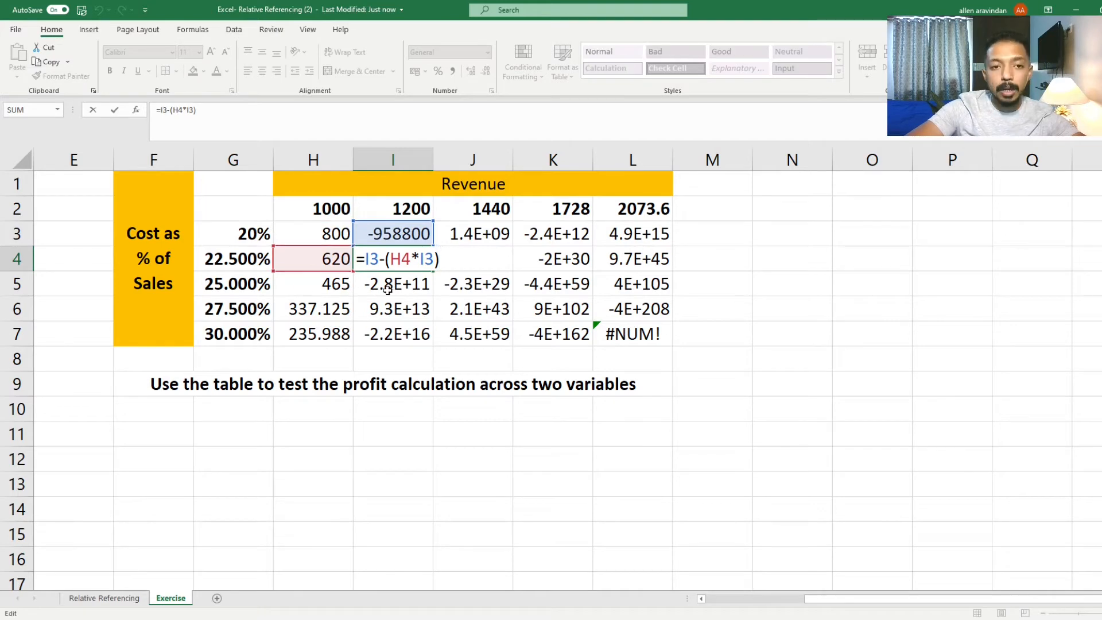
pyautogui.hotkey('ctrl', 'Return')
# Step: Clear the copied formulas from I3:L7
pyautogui.moveTo(380, 234); pyautogui.dragTo(598, 319)
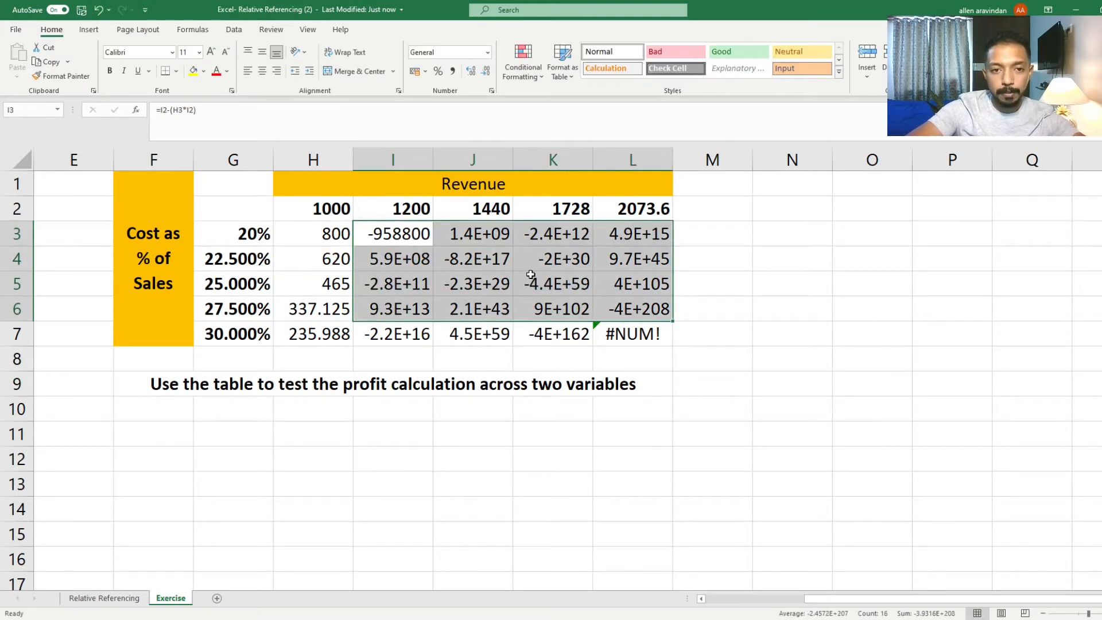
pyautogui.click(419, 230)
pyautogui.moveTo(419, 229); pyautogui.dragTo(629, 328)
pyautogui.press('Delete')
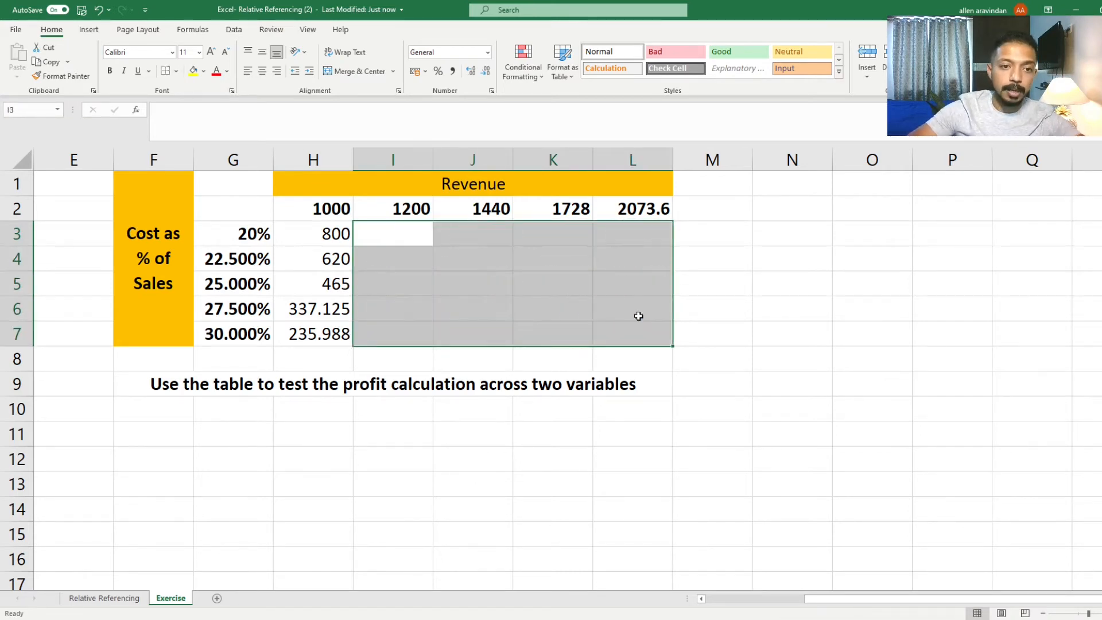
# Step: Clear the remaining copied formulas from H4:H7, keeping only the original formula in H3
pyautogui.press('Left')
pyautogui.press('Down')
pyautogui.hotkey('shift', 'Down')
pyautogui.hotkey('shift', 'Down')
pyautogui.hotkey('shift', 'Down')
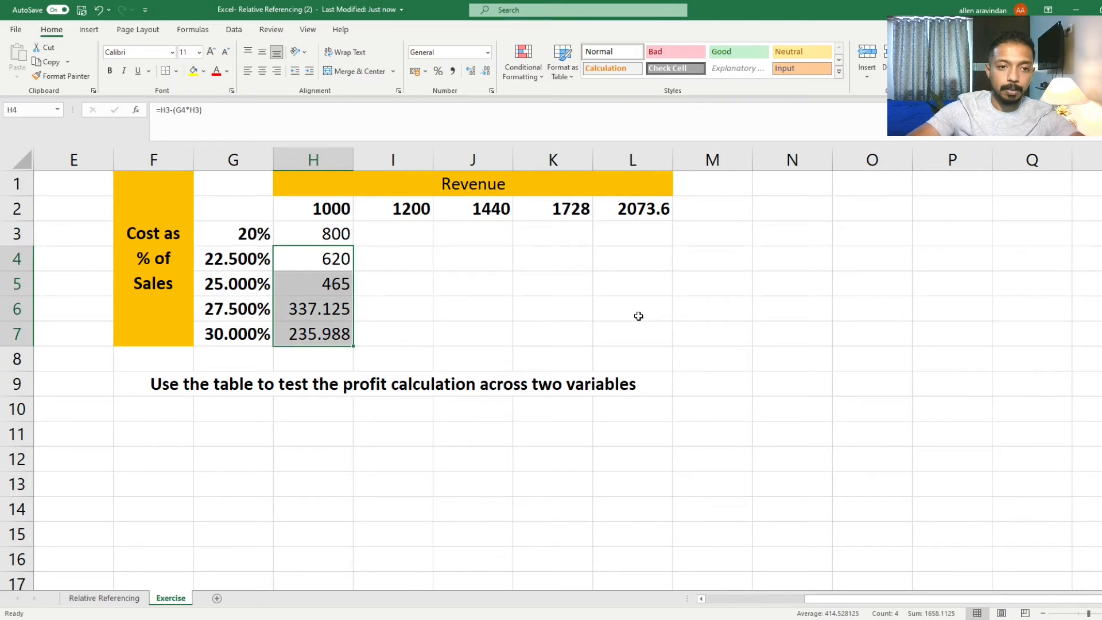
pyautogui.press('Home')
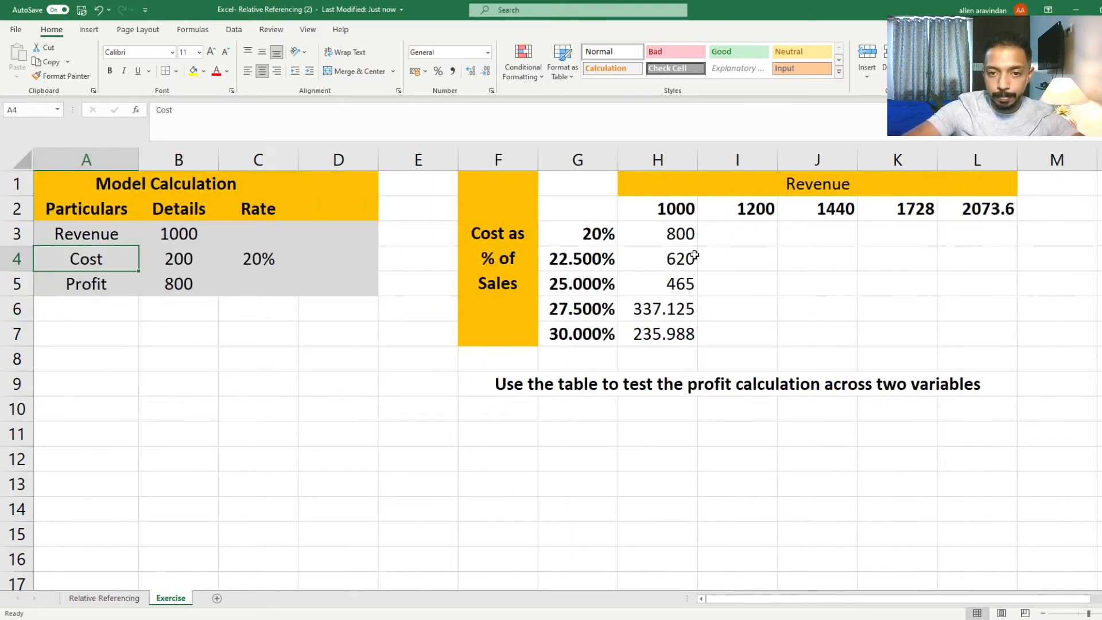
pyautogui.moveTo(838, 600); pyautogui.dragTo(877, 593)
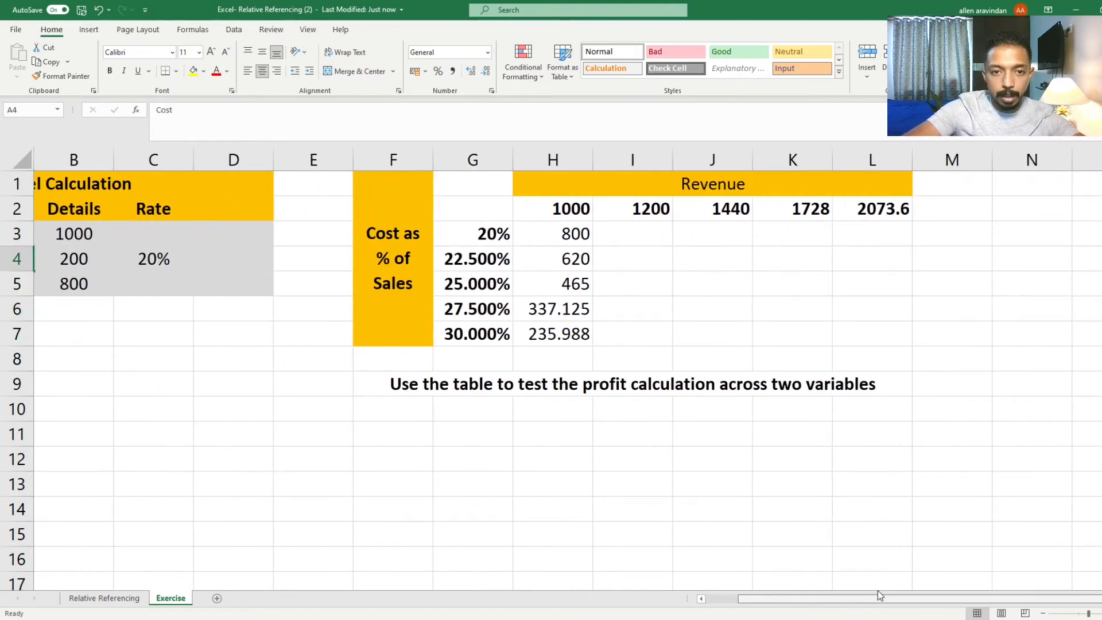
pyautogui.click(550, 258)
pyautogui.hotkey('shift', 'Down')
pyautogui.hotkey('shift', 'Down')
pyautogui.hotkey('shift', 'Down')
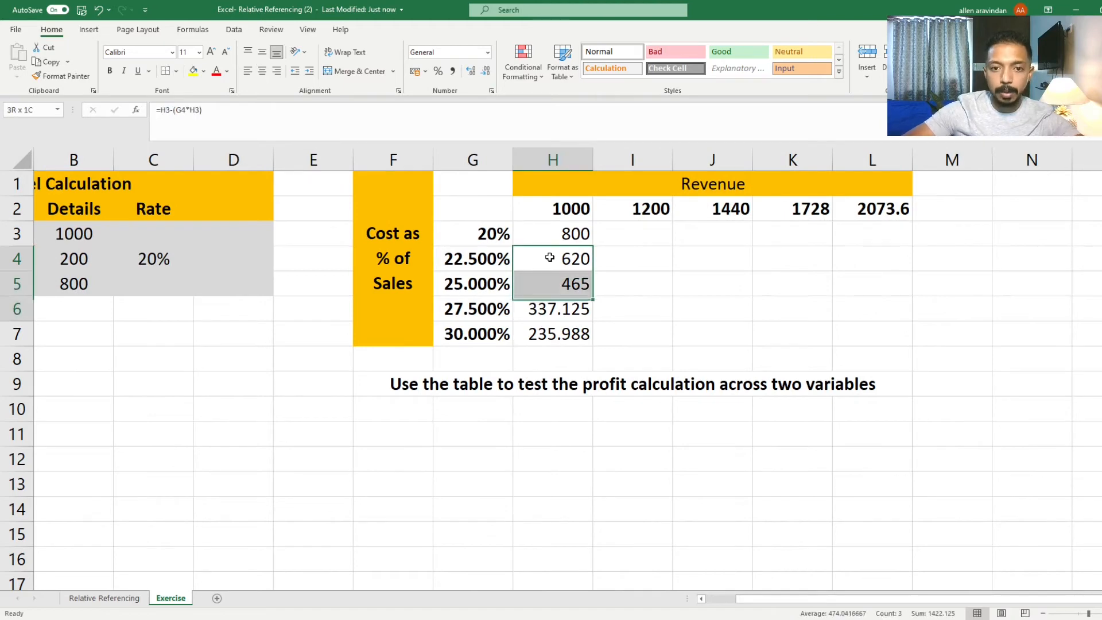
pyautogui.press('Delete')
# Step: Open the profit formula in H3 for editing and examine its H2 and G3 references
pyautogui.press('Up')
pyautogui.press('F2')
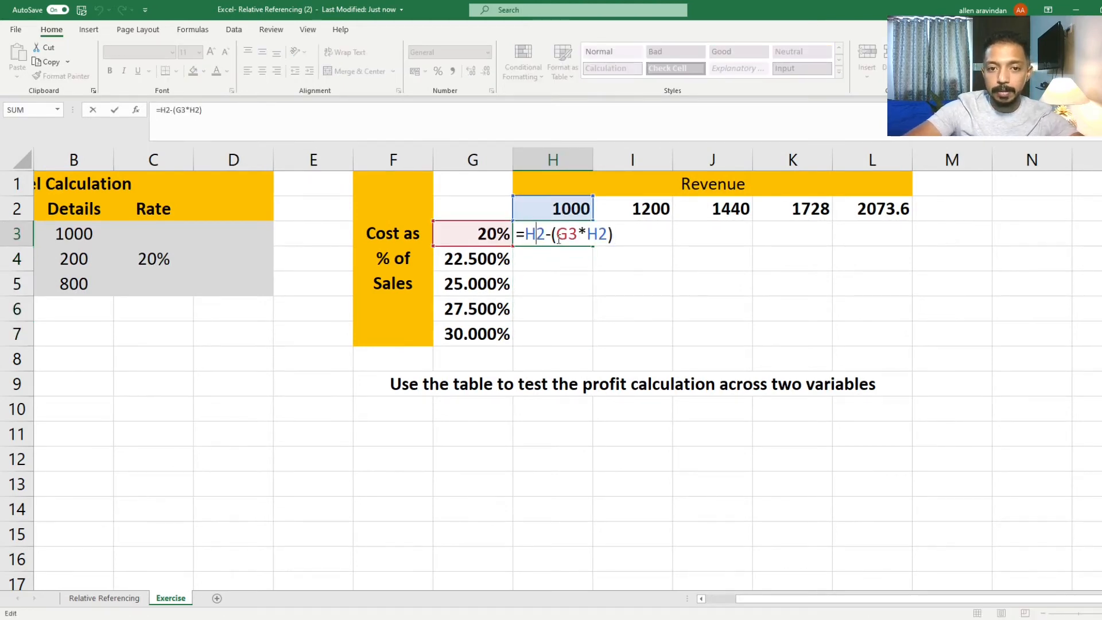
pyautogui.click(569, 239)
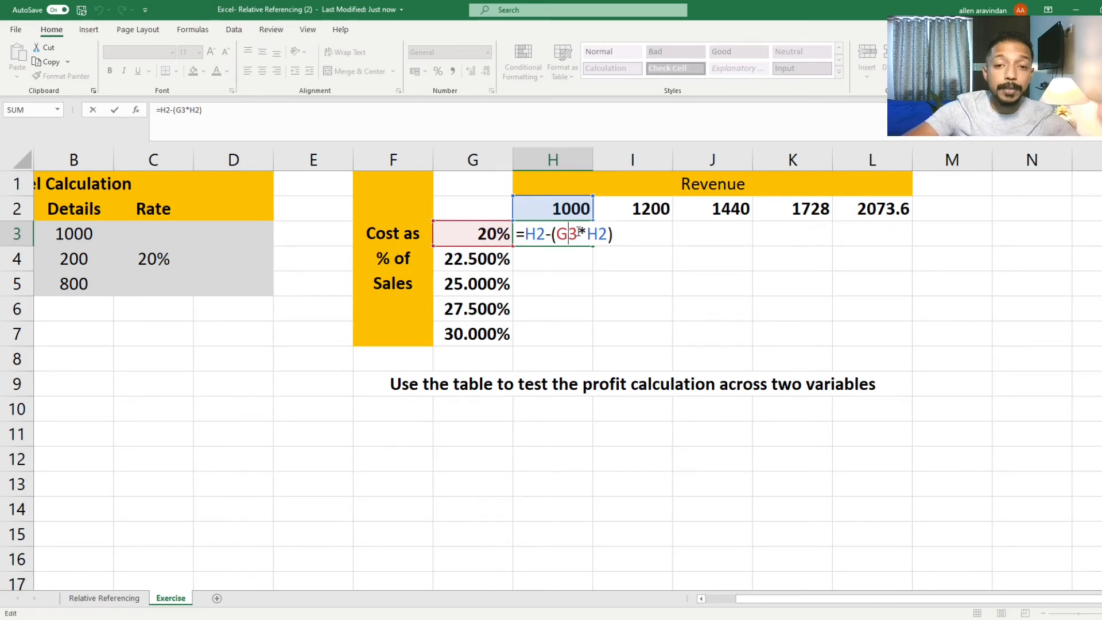
pyautogui.click(599, 232)
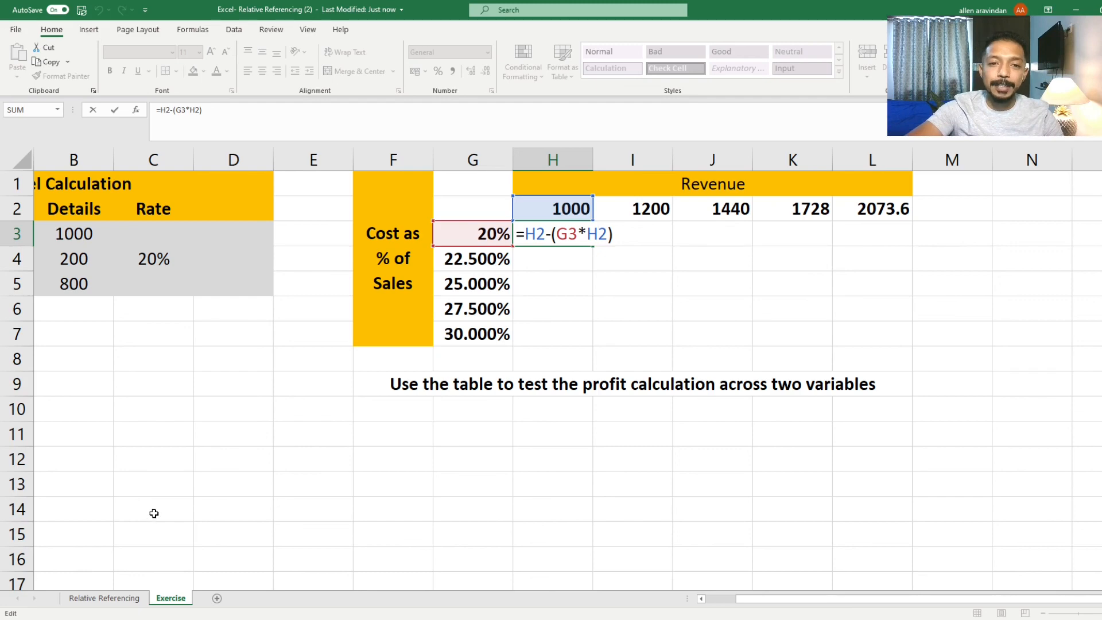
pyautogui.click(213, 619)
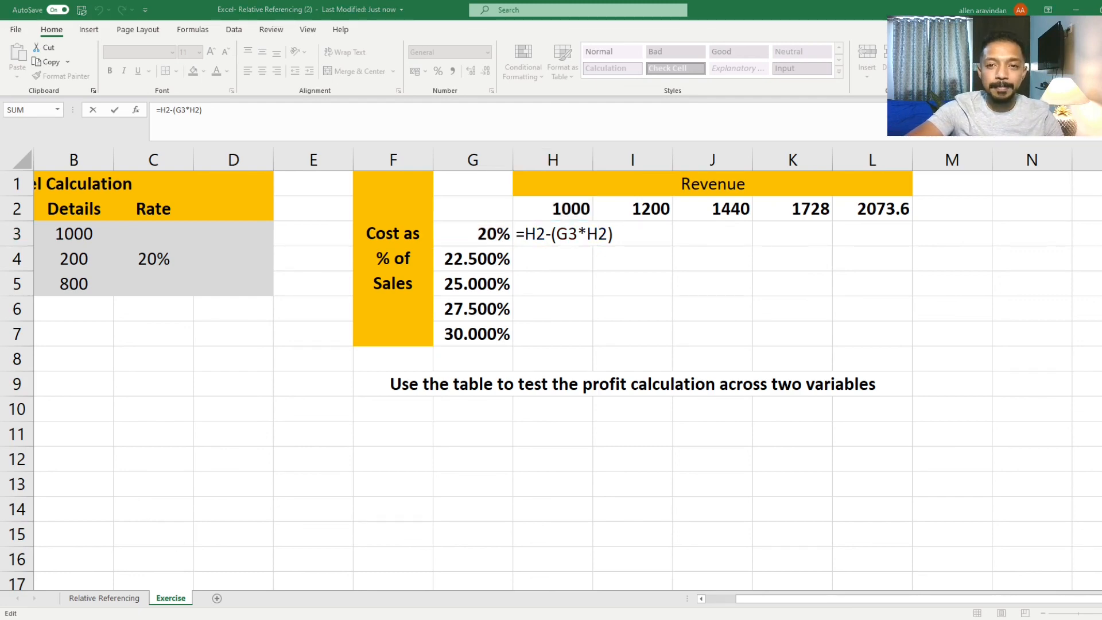